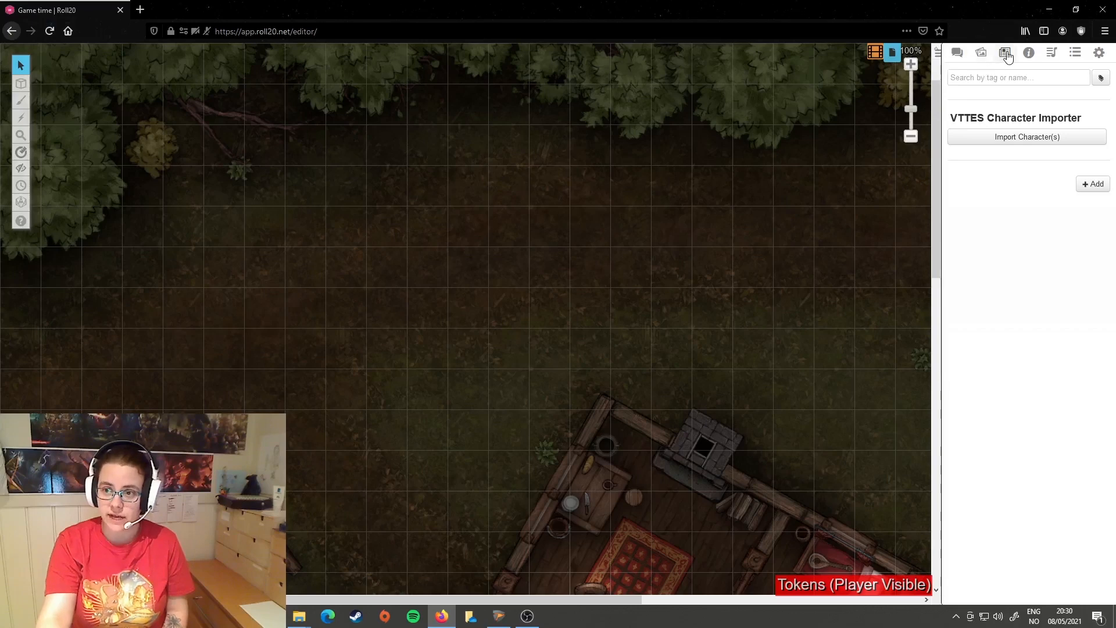
Step: Add a new character to the journal and fill in the character's name
{"action": "left_click", "coordinate": [1097, 185]}
{"action": "left_click", "coordinate": [1075, 209]}
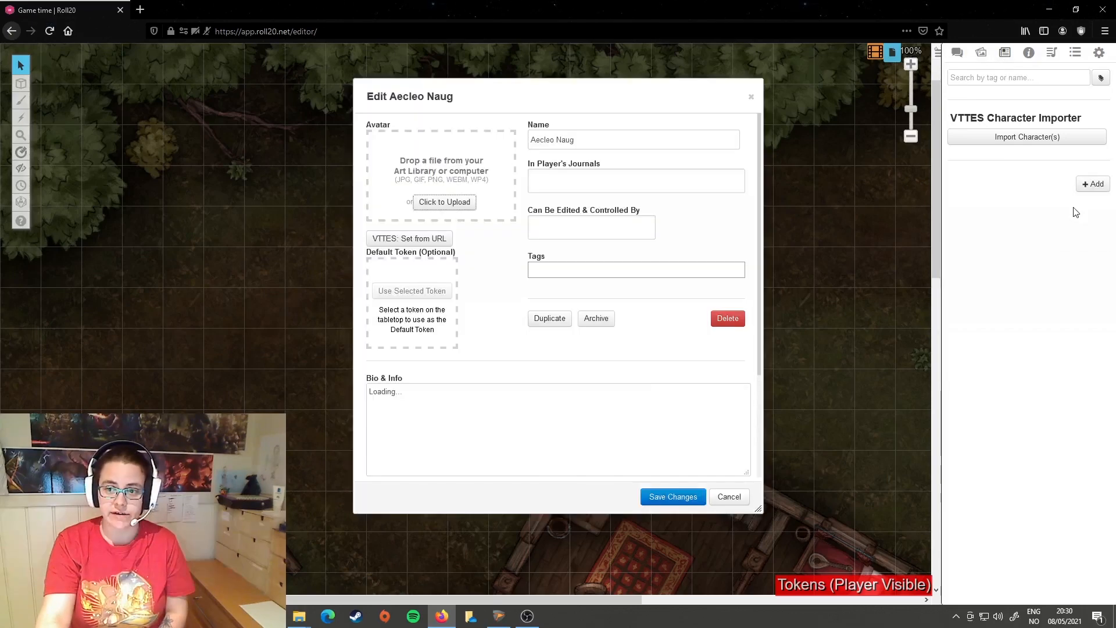
{"action": "triple_click", "coordinate": [601, 140]}
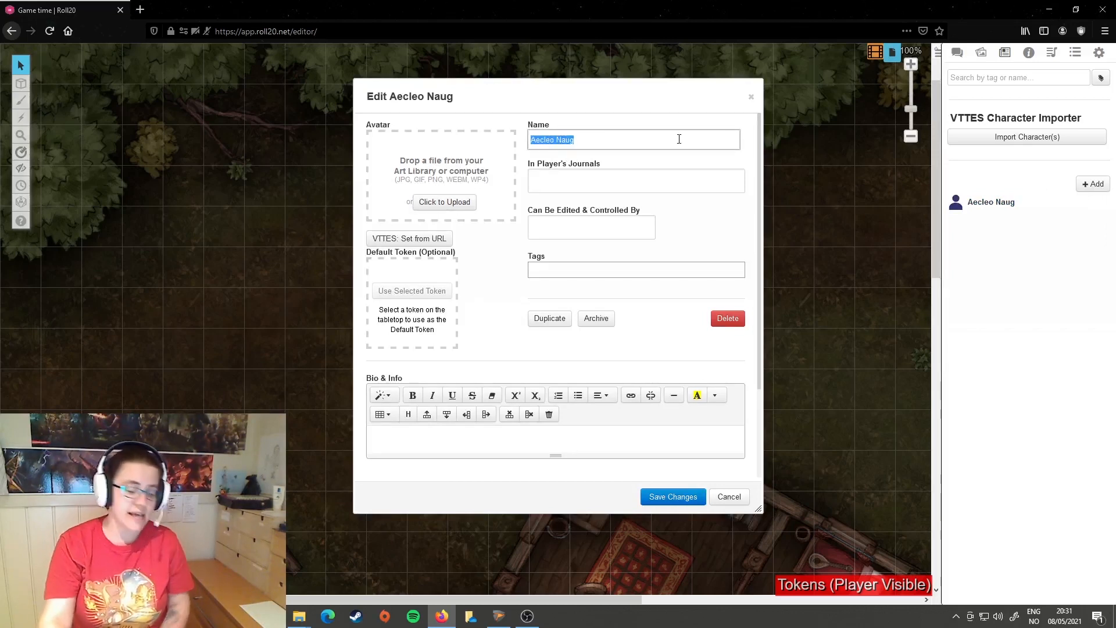
{"action": "type", "text": "Claire"}
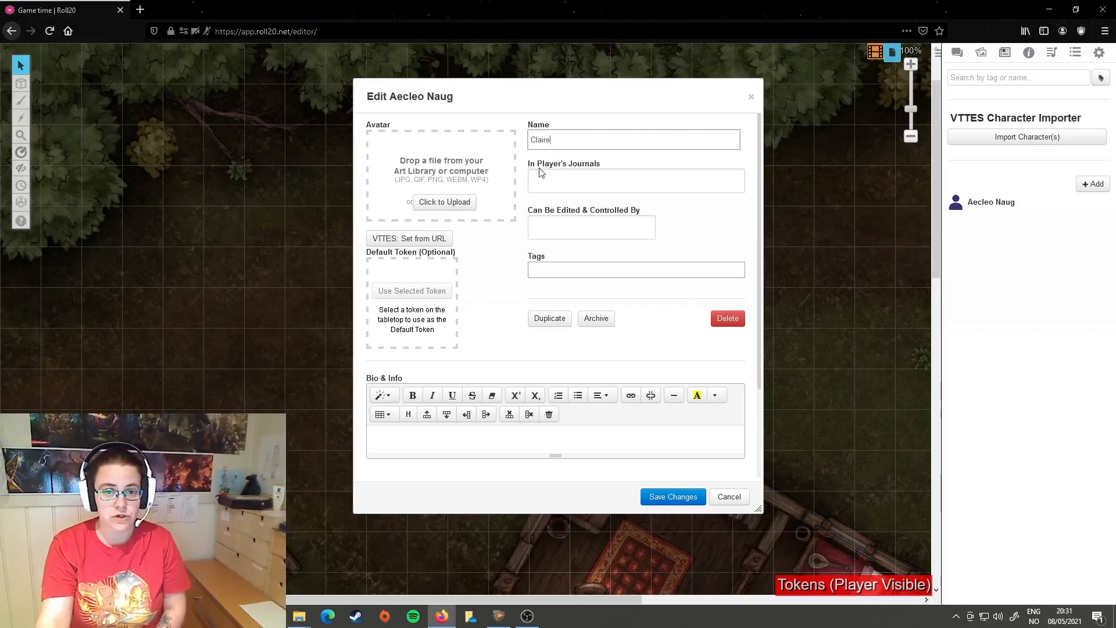
Step: Show the character in the player's journal, give that same player edit and control rights, and save the character
{"action": "left_click", "coordinate": [577, 176]}
{"action": "left_click", "coordinate": [559, 217]}
{"action": "left_click", "coordinate": [500, 250]}
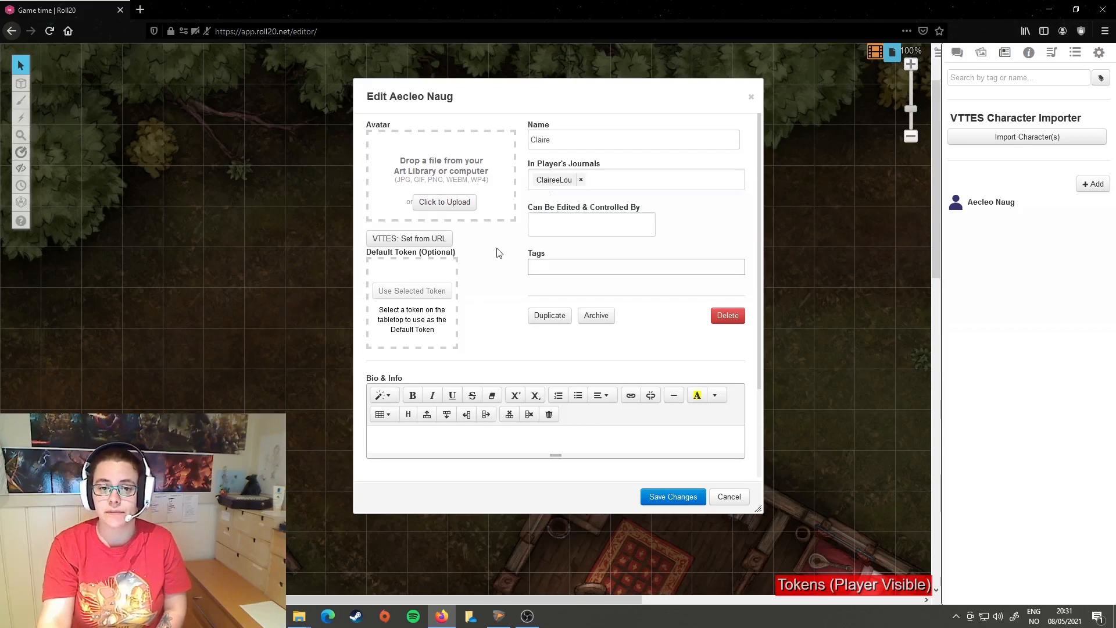
{"action": "left_click", "coordinate": [554, 229]}
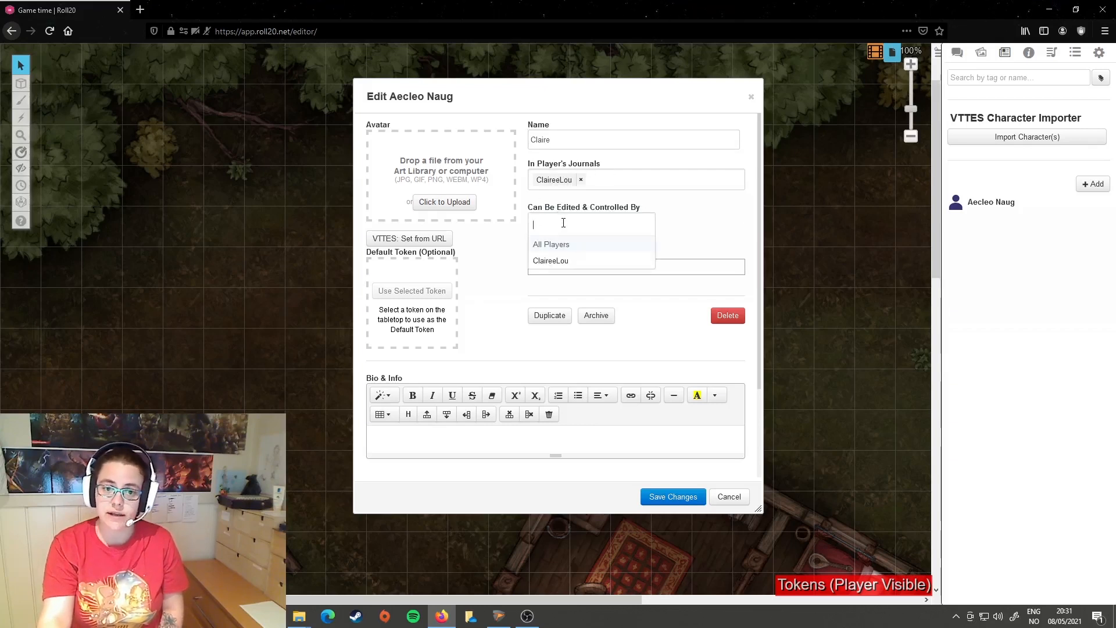
{"action": "left_click", "coordinate": [558, 262]}
{"action": "left_click", "coordinate": [478, 265]}
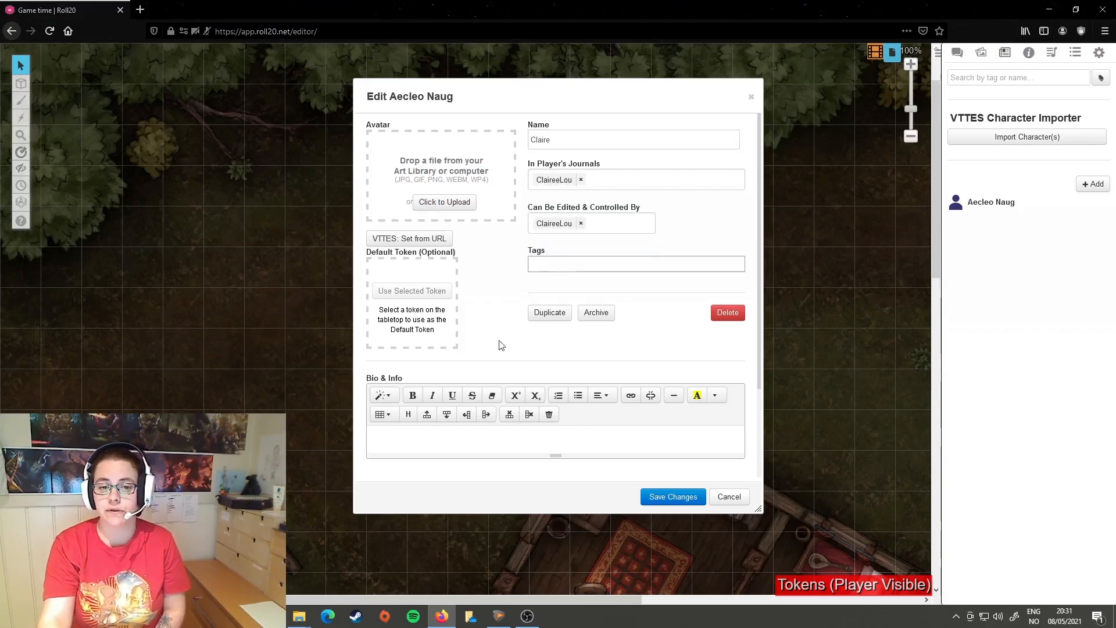
{"action": "left_click", "coordinate": [659, 499]}
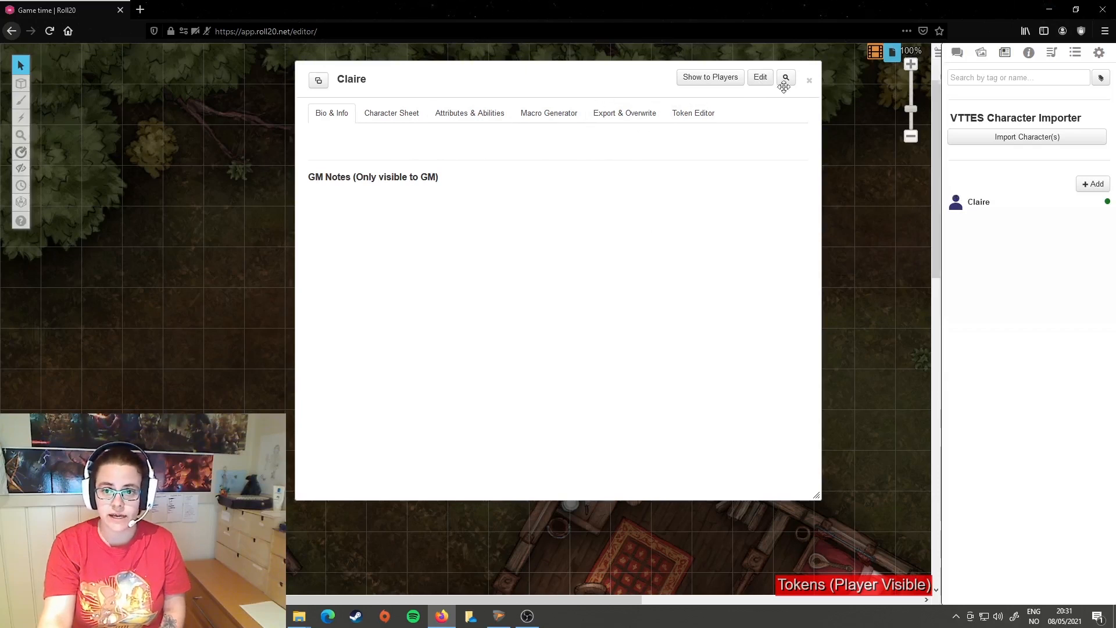
Step: Reopen the character's details for editing and enlarge the GM Notes text box
{"action": "left_click", "coordinate": [760, 78]}
{"action": "scroll", "coordinate": [612, 150], "scroll_direction": "down", "scroll_amount": 3}
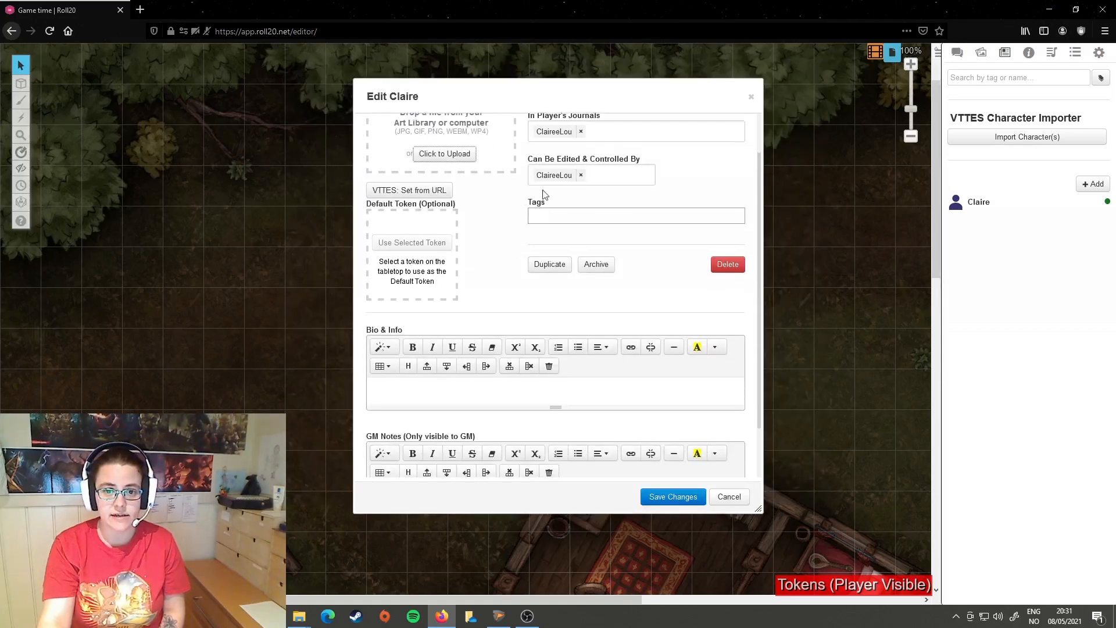
{"action": "scroll", "coordinate": [611, 150], "scroll_direction": "up", "scroll_amount": 2}
{"action": "scroll", "coordinate": [613, 175], "scroll_direction": "down", "scroll_amount": 4}
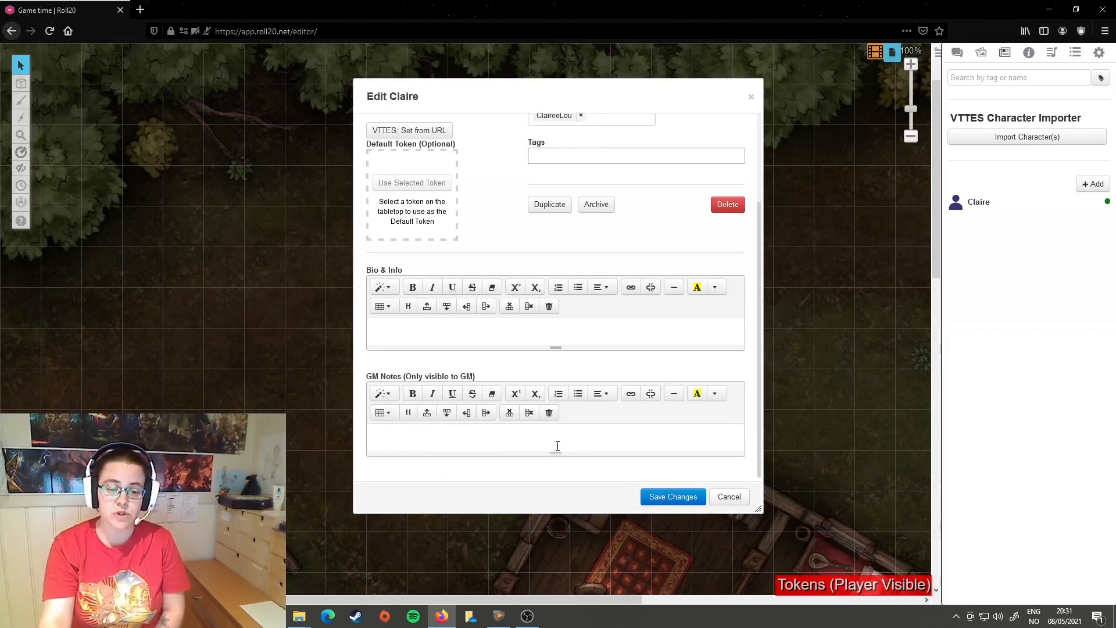
{"action": "left_click_drag", "start_coordinate": [555, 454], "coordinate": [541, 478]}
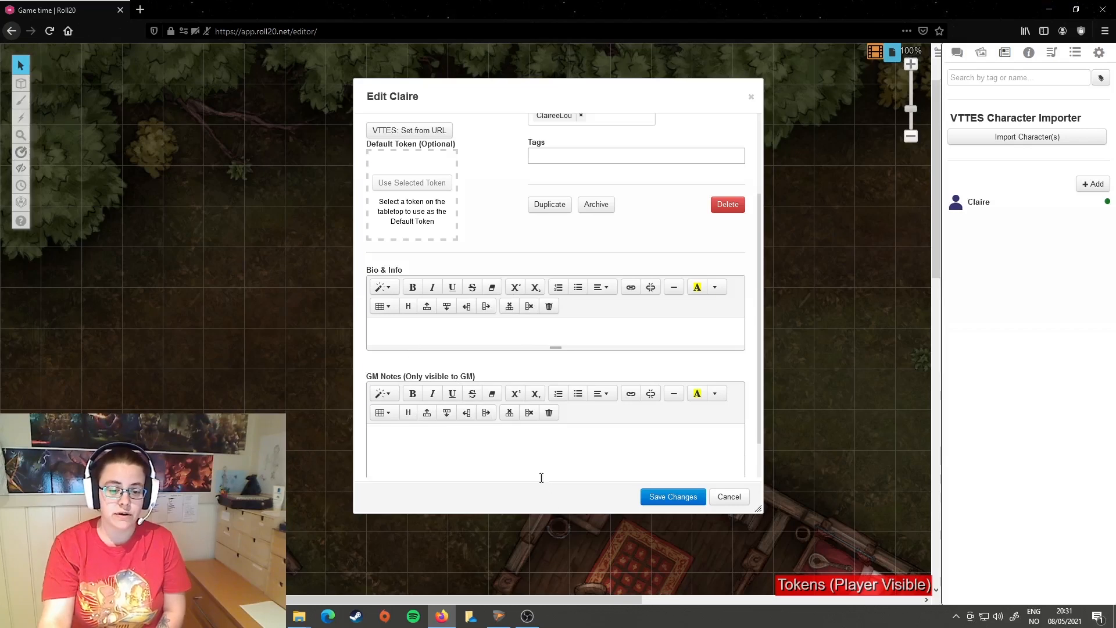
{"action": "scroll", "coordinate": [506, 413], "scroll_direction": "down", "scroll_amount": 1}
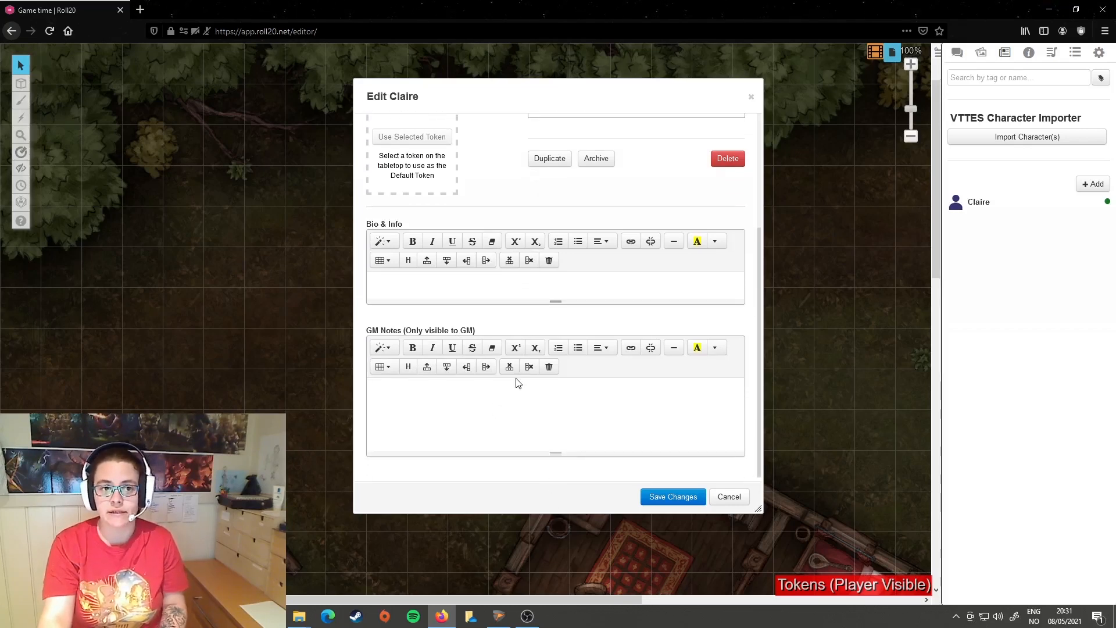
Step: Enlarge the Bio & Info text box and save the character's details
{"action": "scroll", "coordinate": [535, 328], "scroll_direction": "up", "scroll_amount": 3}
{"action": "scroll", "coordinate": [549, 349], "scroll_direction": "down", "scroll_amount": 2}
{"action": "left_click", "coordinate": [550, 343]}
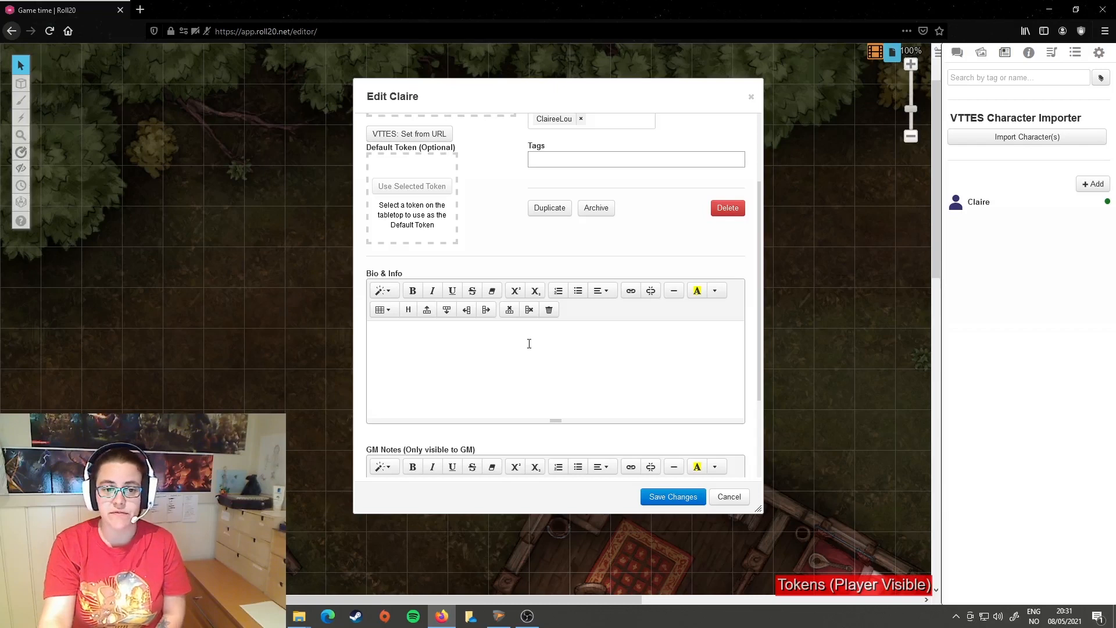
{"action": "scroll", "coordinate": [552, 349], "scroll_direction": "up", "scroll_amount": 3}
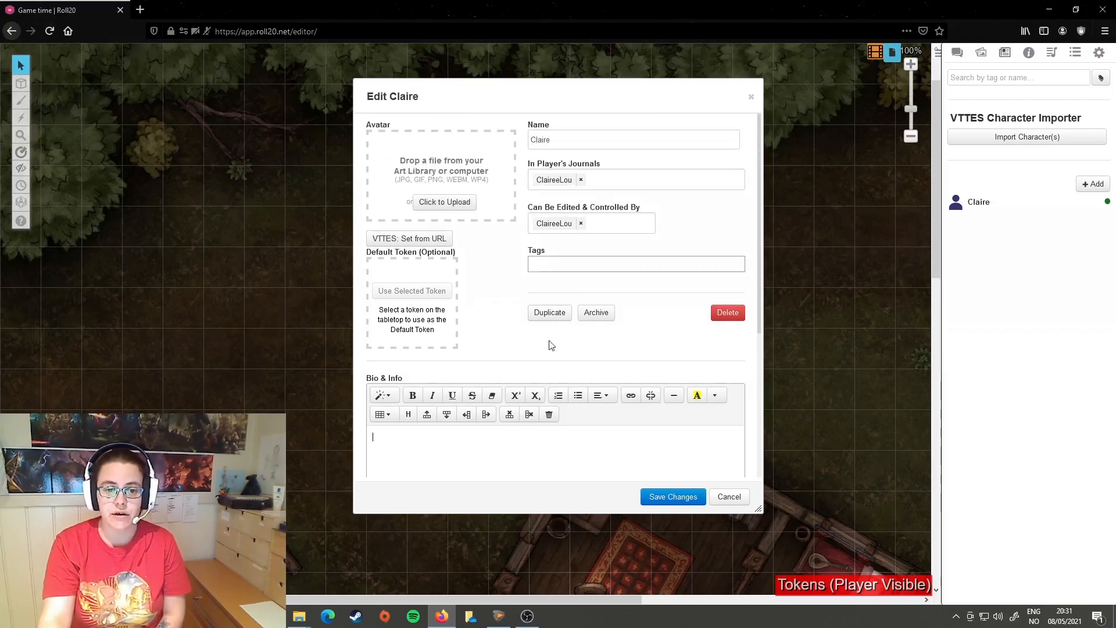
{"action": "left_click", "coordinate": [678, 501]}
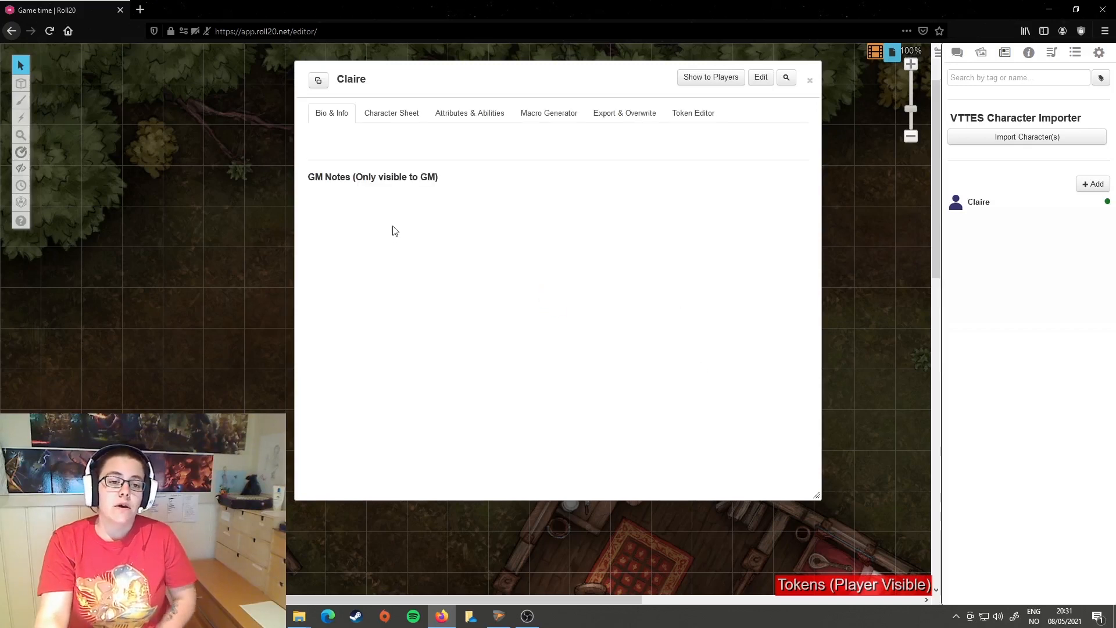
Step: Start the Charactermancer from the character sheet and proceed past its introduction to the race selection
{"action": "left_click", "coordinate": [384, 119]}
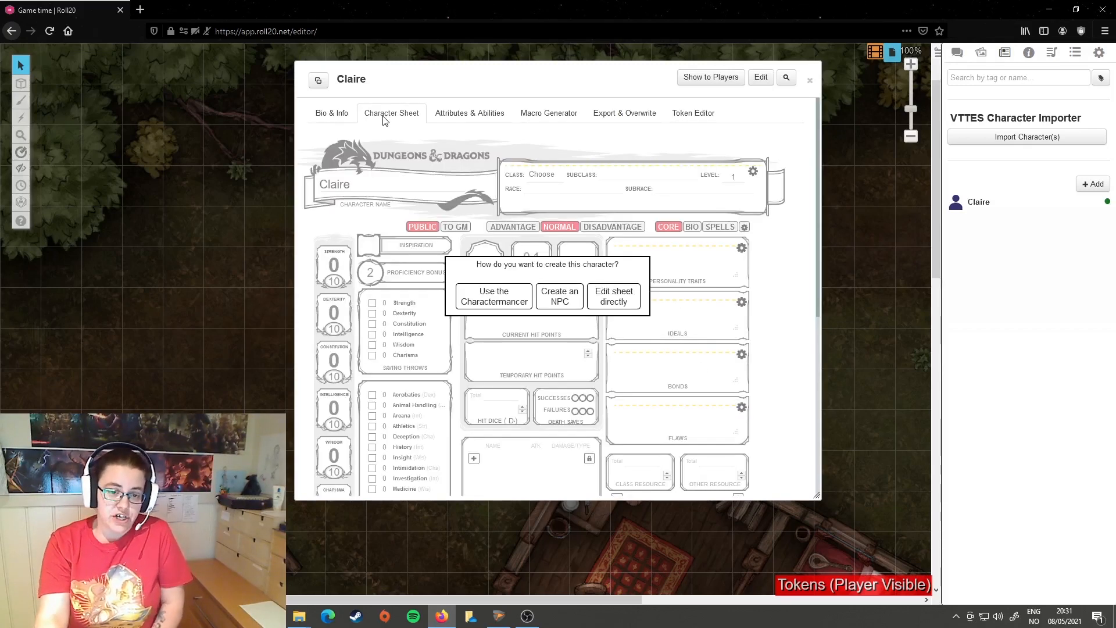
{"action": "left_click", "coordinate": [490, 304]}
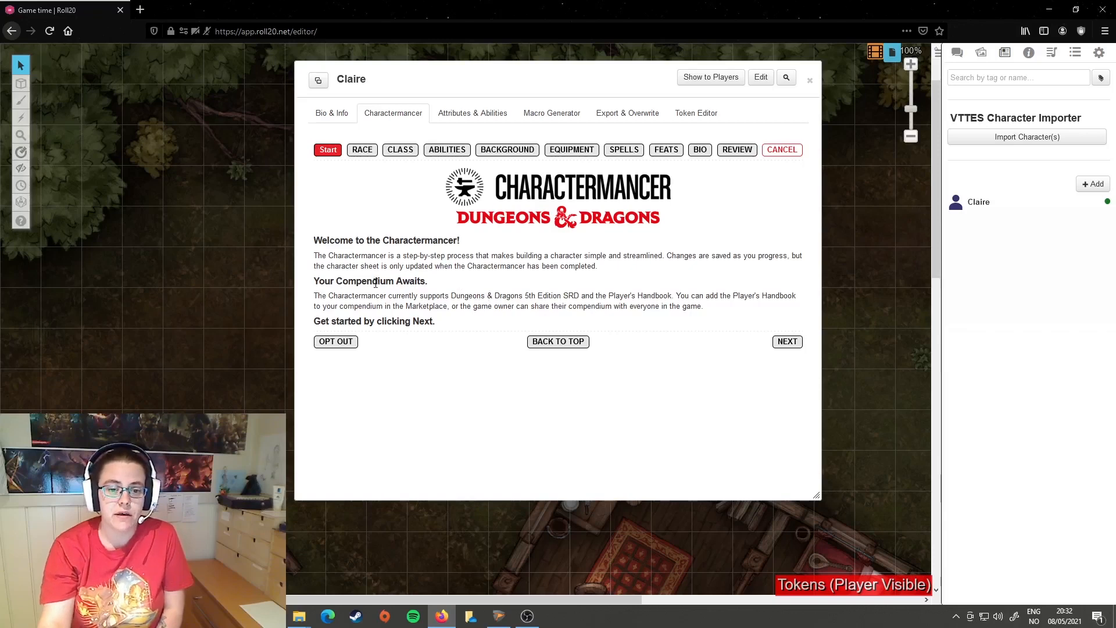
{"action": "left_click_drag", "start_coordinate": [354, 297], "coordinate": [582, 296]}
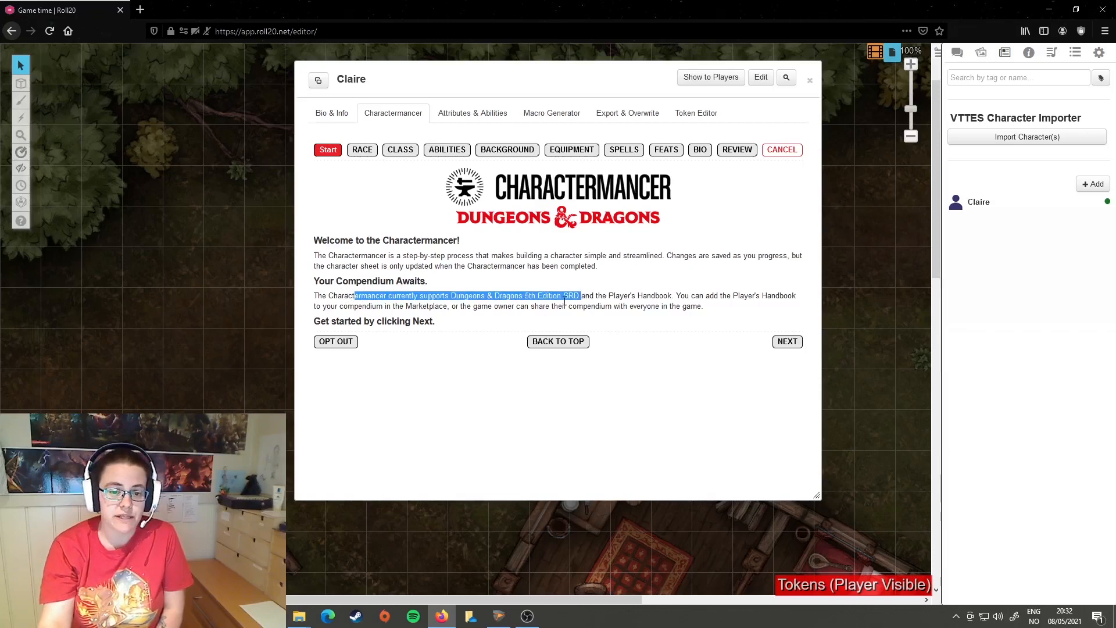
{"action": "left_click", "coordinate": [565, 299]}
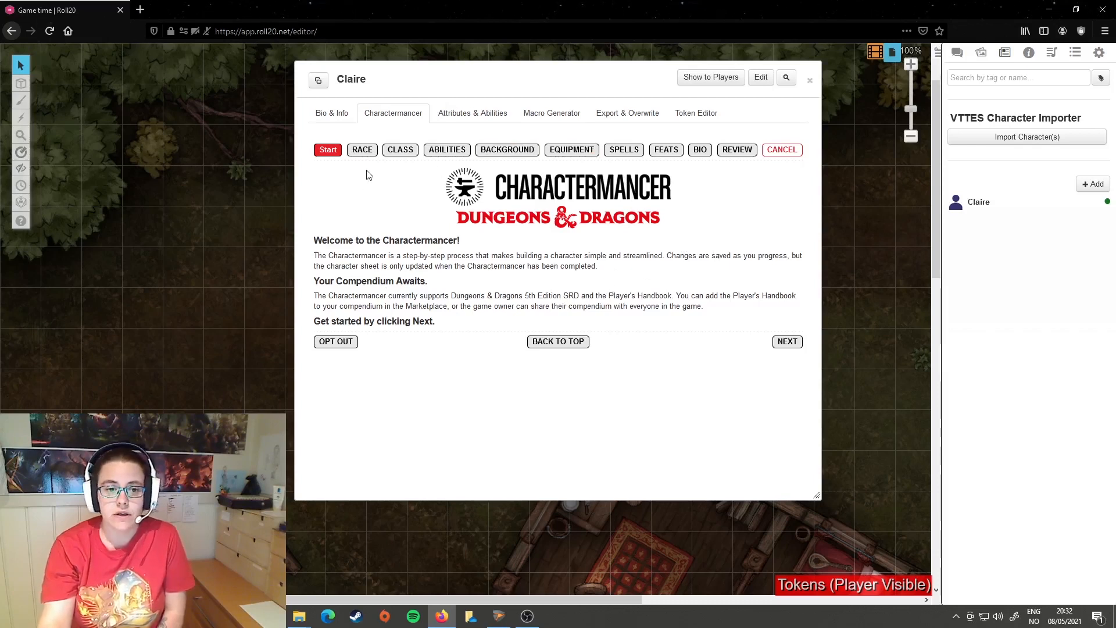
{"action": "left_click", "coordinate": [786, 342]}
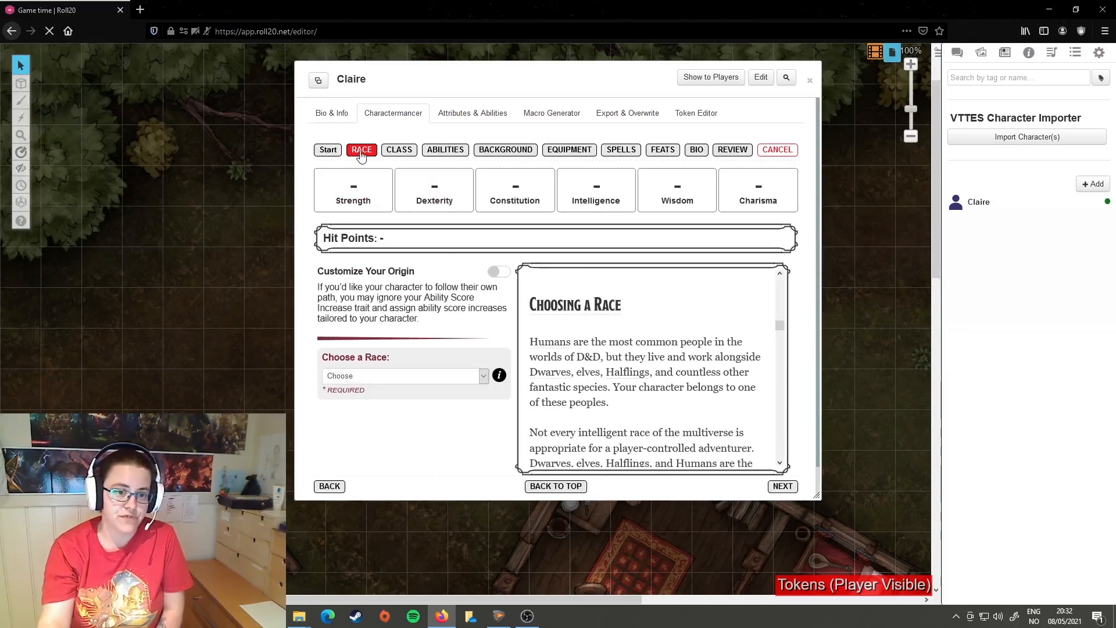
Step: Set the character's race to Dragonborn (PHB)
{"action": "scroll", "coordinate": [419, 255], "scroll_direction": "down", "scroll_amount": 1}
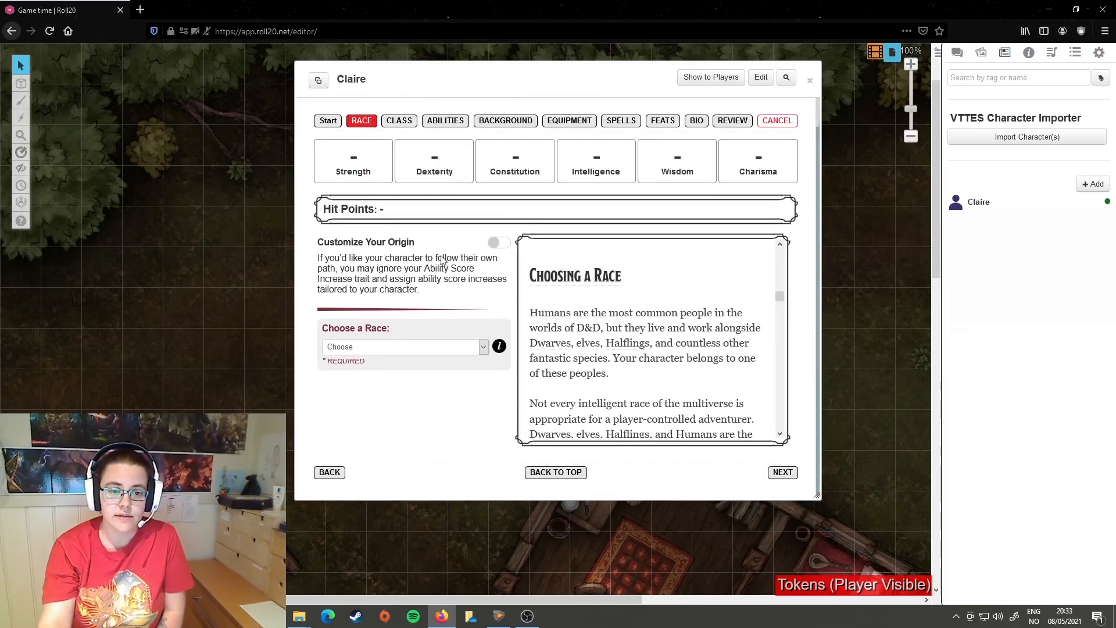
{"action": "left_click", "coordinate": [483, 347]}
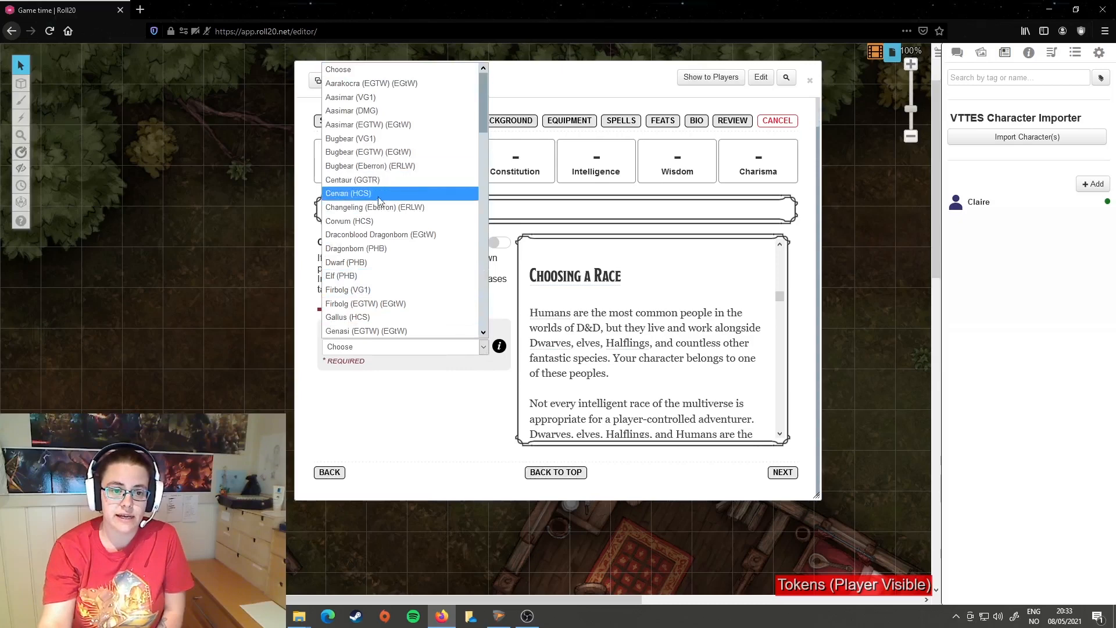
{"action": "scroll", "coordinate": [404, 242], "scroll_direction": "down", "scroll_amount": 1}
{"action": "scroll", "coordinate": [404, 241], "scroll_direction": "down", "scroll_amount": 1}
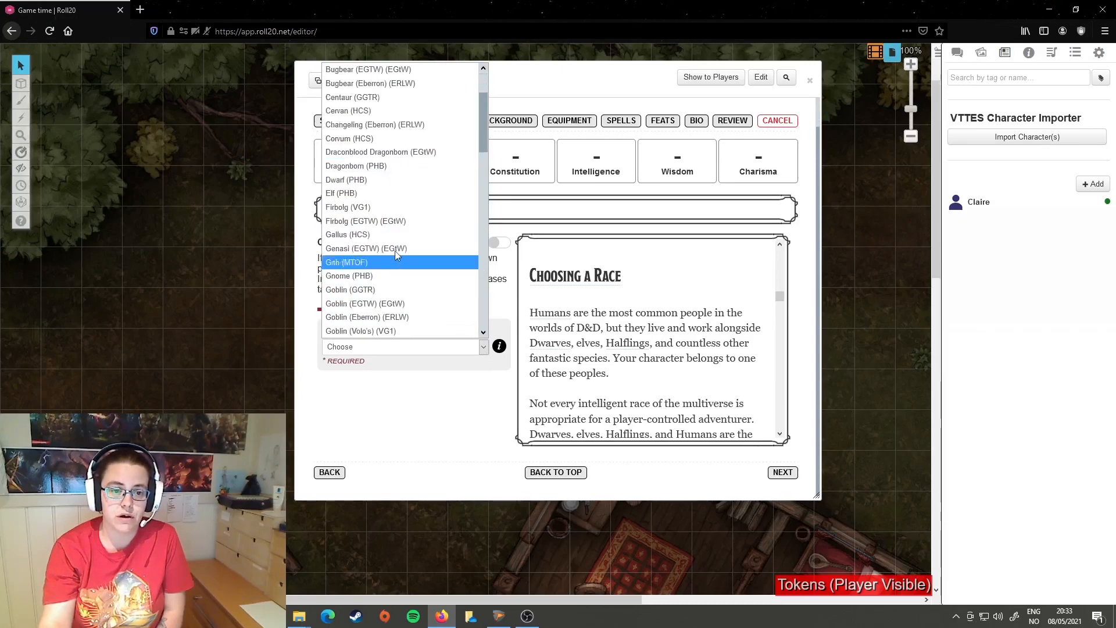
{"action": "left_click", "coordinate": [382, 167]}
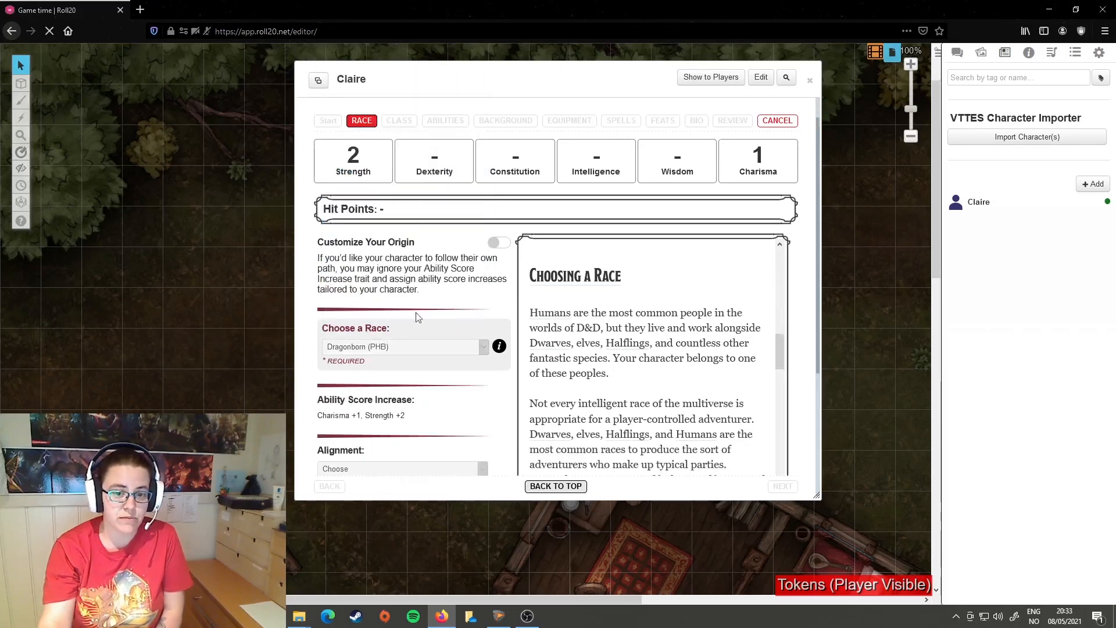
Step: Examine the Dragonborn description, ability score increase, alignment, size, speed, draconic ancestry and languages
{"action": "scroll", "coordinate": [666, 288], "scroll_direction": "down", "scroll_amount": 8}
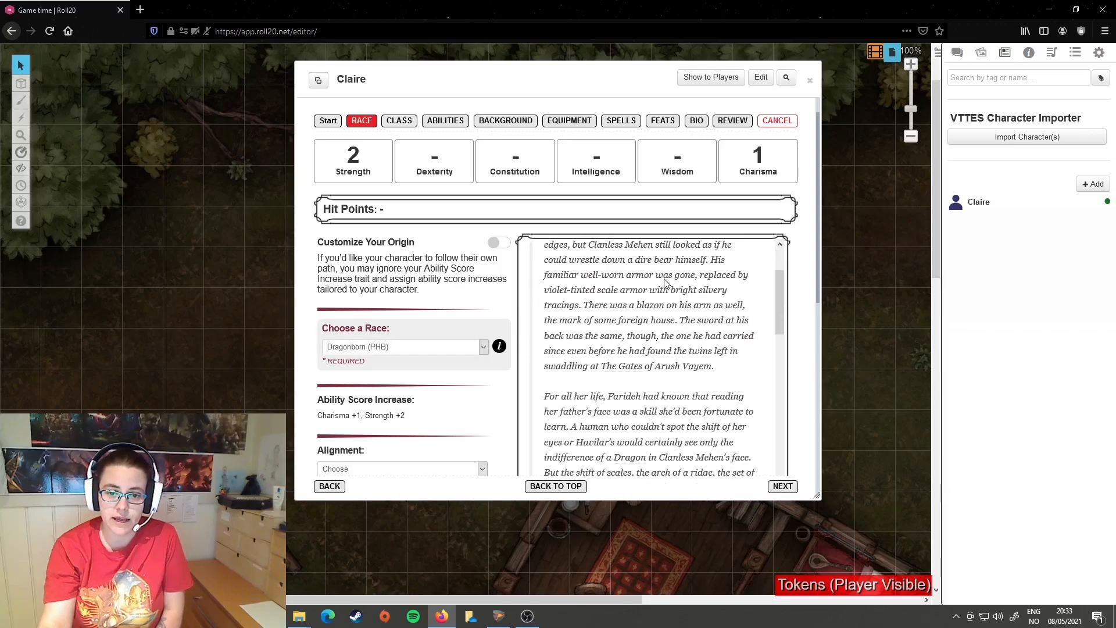
{"action": "scroll", "coordinate": [660, 342], "scroll_direction": "down", "scroll_amount": 10}
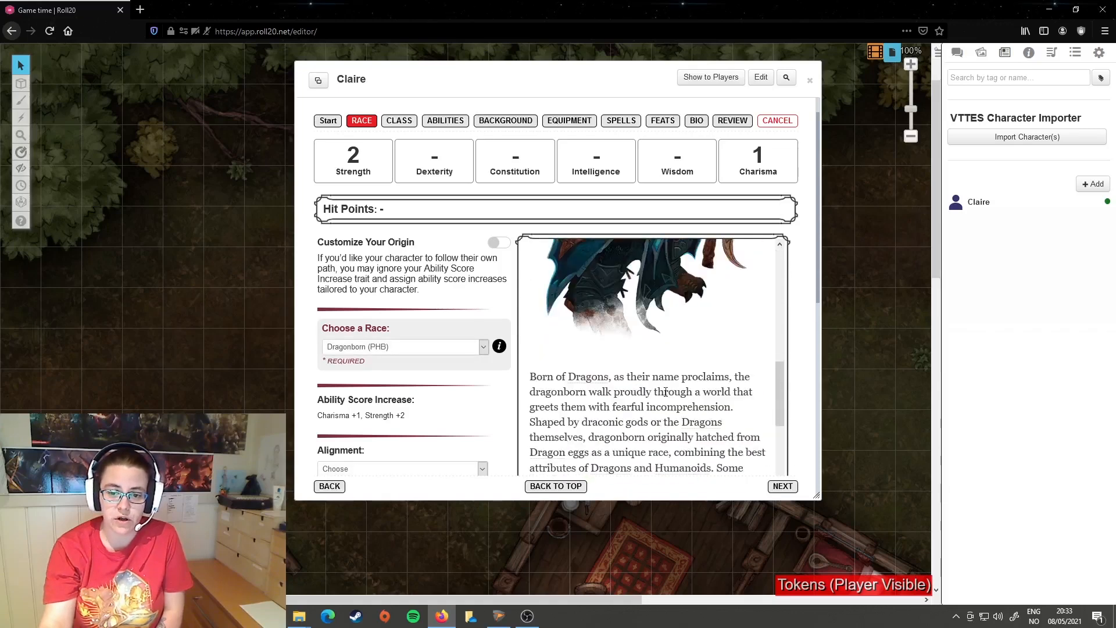
{"action": "scroll", "coordinate": [665, 384], "scroll_direction": "up", "scroll_amount": 3}
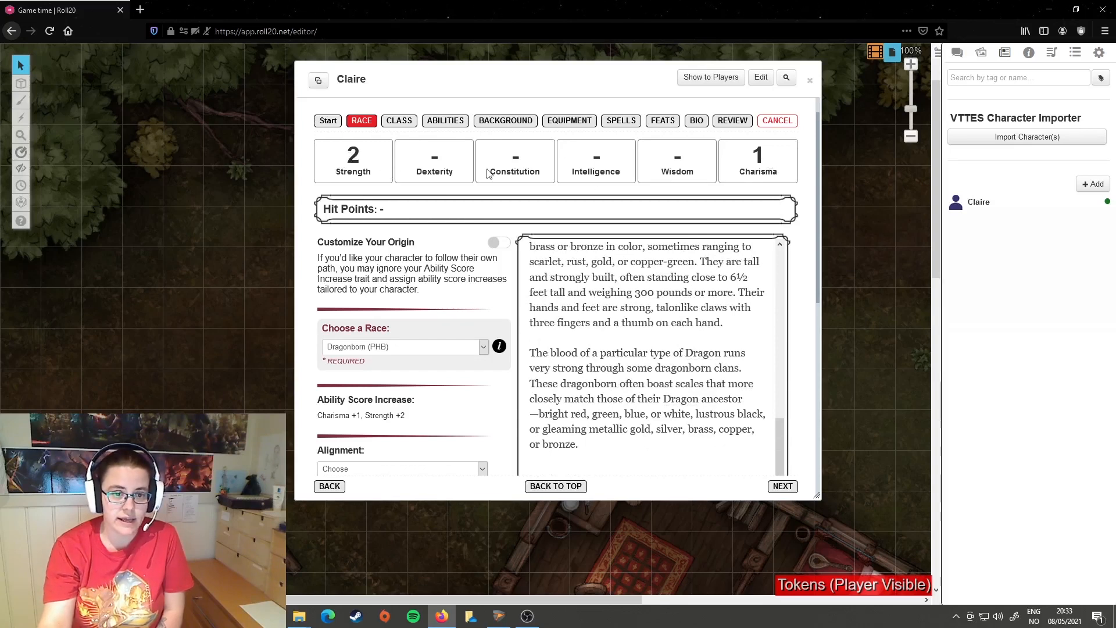
{"action": "scroll", "coordinate": [411, 327], "scroll_direction": "down", "scroll_amount": 3}
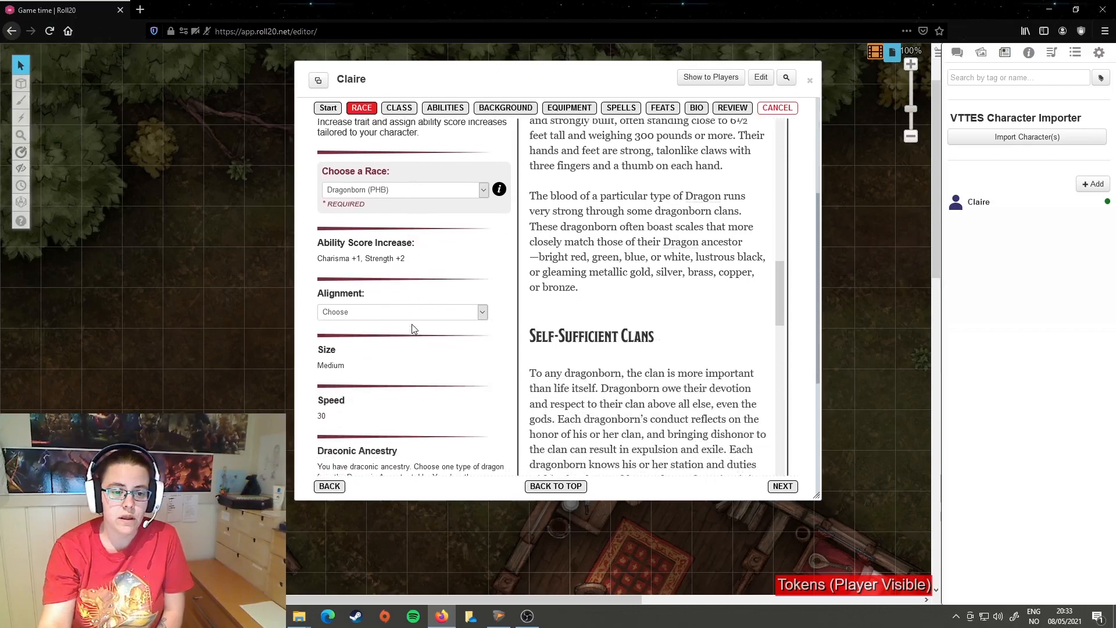
{"action": "scroll", "coordinate": [352, 288], "scroll_direction": "down", "scroll_amount": 1}
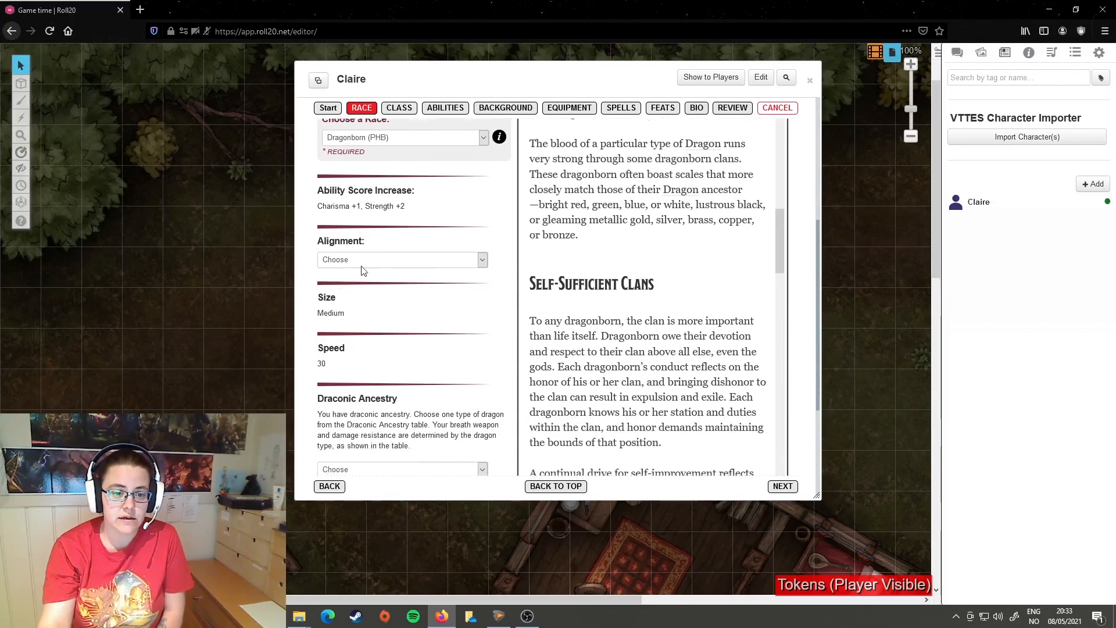
{"action": "scroll", "coordinate": [358, 317], "scroll_direction": "down", "scroll_amount": 1}
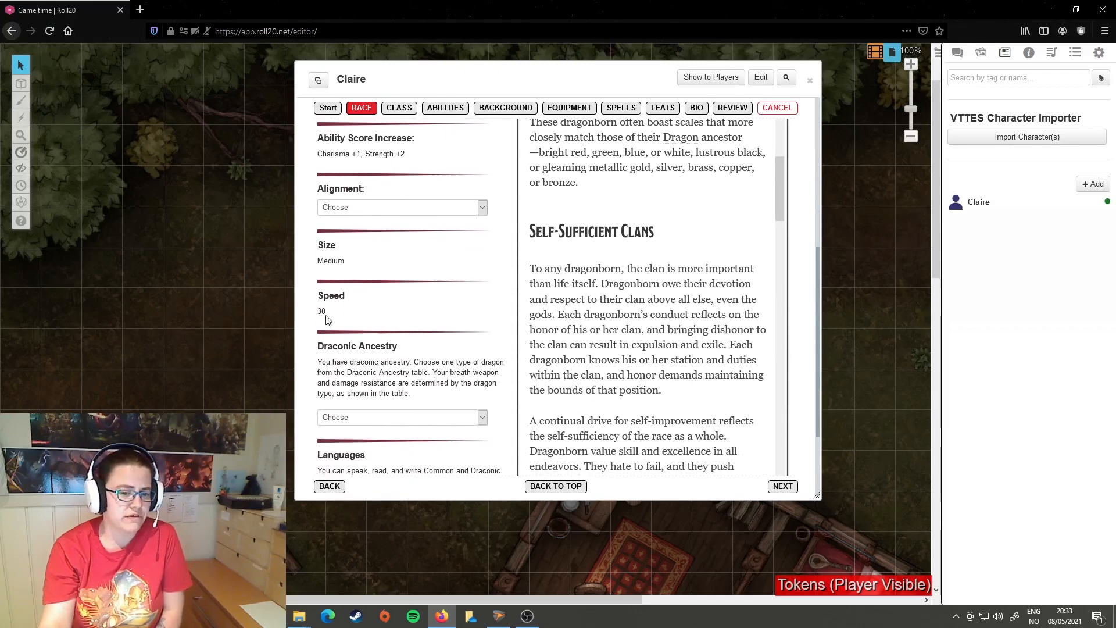
{"action": "scroll", "coordinate": [404, 363], "scroll_direction": "down", "scroll_amount": 2}
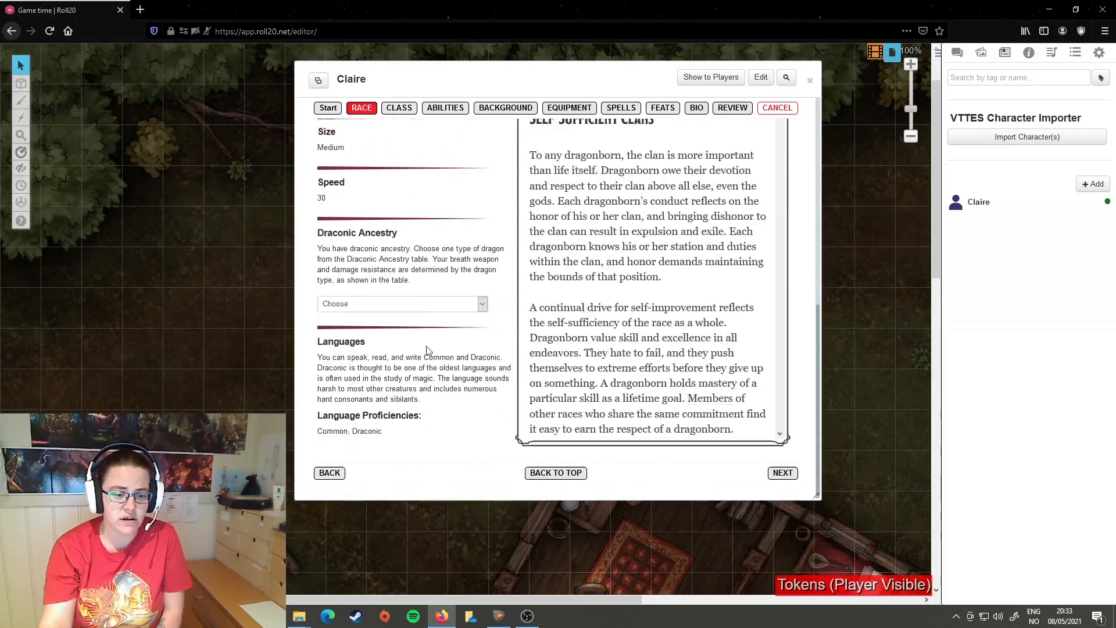
{"action": "scroll", "coordinate": [387, 349], "scroll_direction": "up", "scroll_amount": 7}
{"action": "scroll", "coordinate": [426, 414], "scroll_direction": "down", "scroll_amount": 7}
{"action": "scroll", "coordinate": [484, 183], "scroll_direction": "up", "scroll_amount": 4}
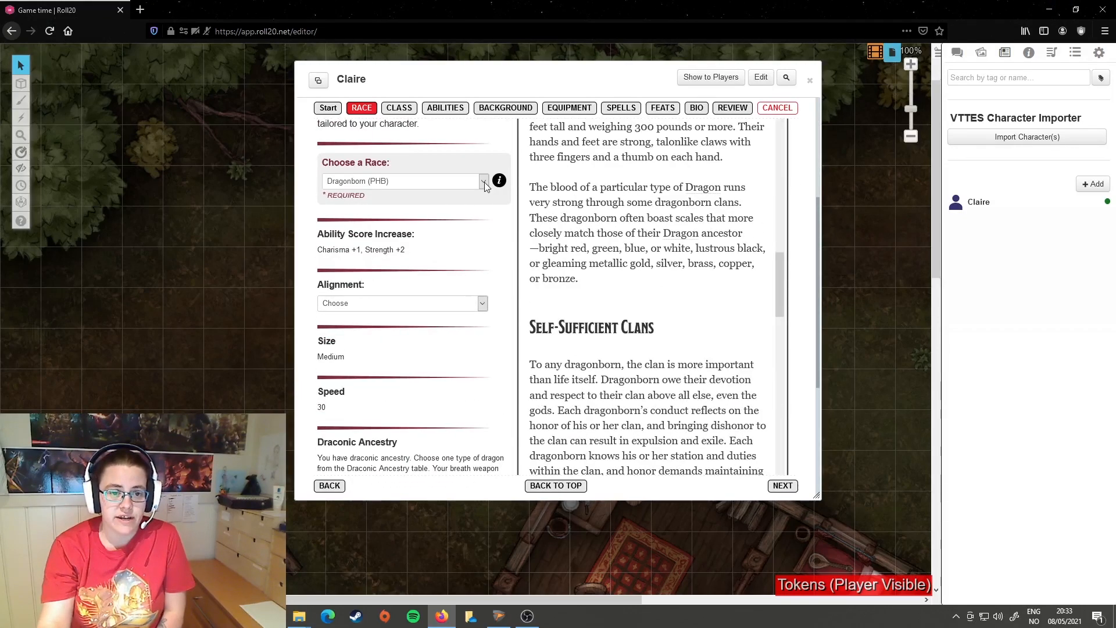
Step: Change the character's race to Goliath (VG1) and review its racial traits
{"action": "scroll", "coordinate": [483, 183], "scroll_direction": "up", "scroll_amount": 3}
{"action": "left_click", "coordinate": [483, 377]}
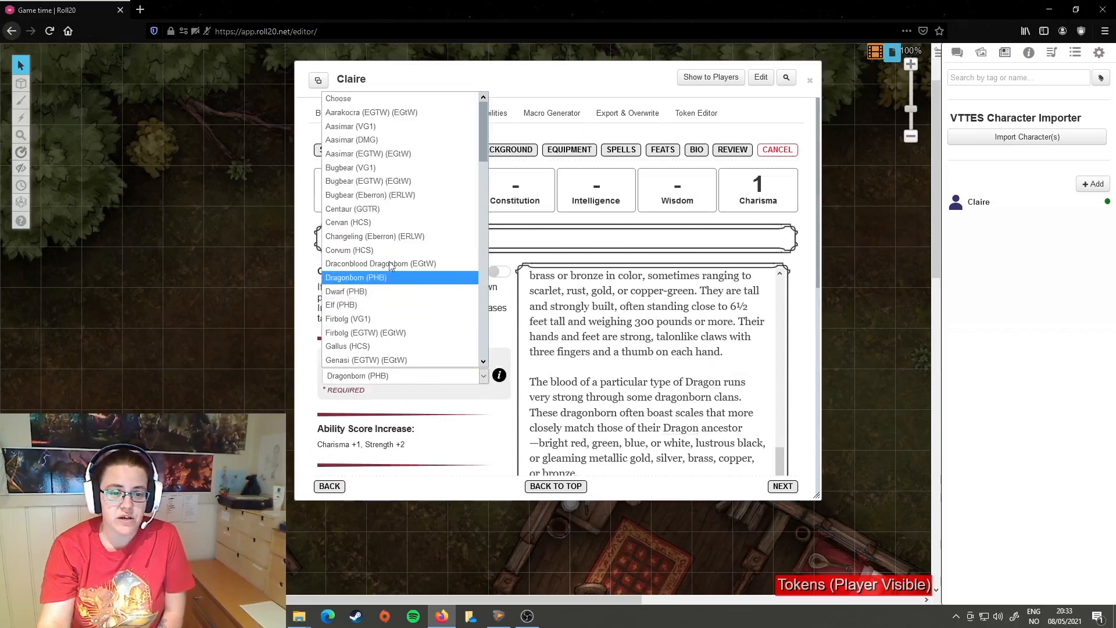
{"action": "scroll", "coordinate": [405, 217], "scroll_direction": "down", "scroll_amount": 4}
{"action": "left_click", "coordinate": [401, 326]}
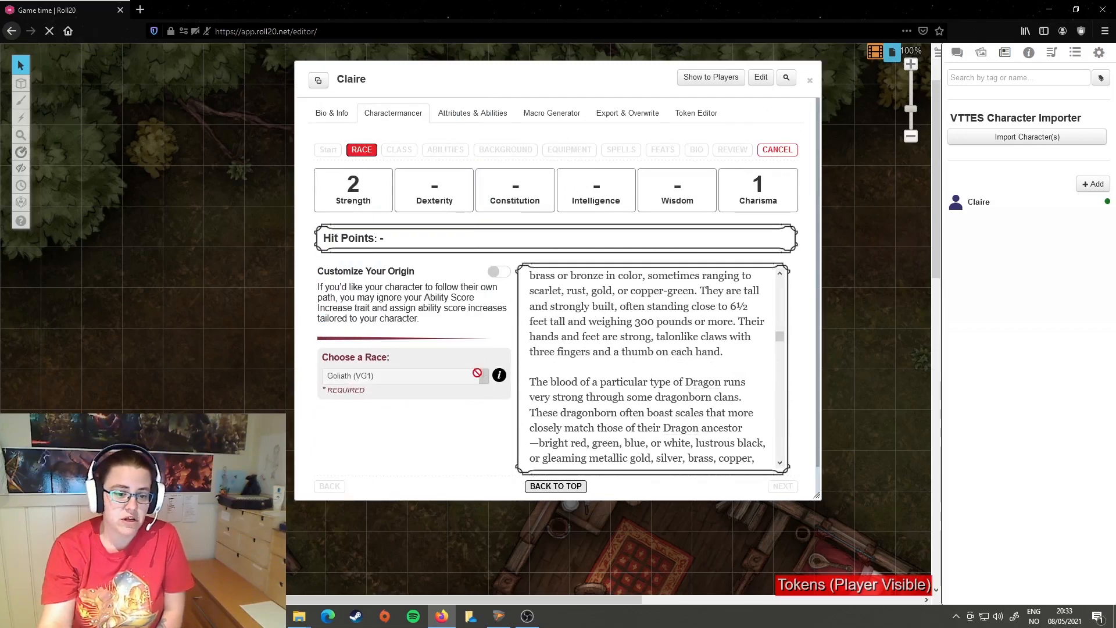
{"action": "scroll", "coordinate": [410, 382], "scroll_direction": "down", "scroll_amount": 3}
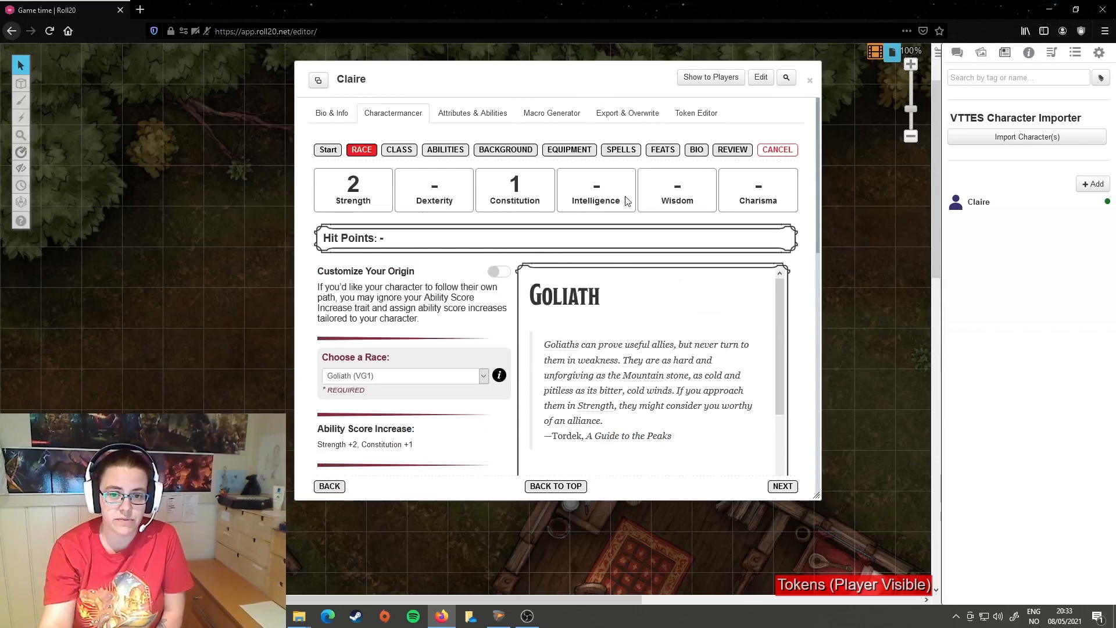
{"action": "scroll", "coordinate": [428, 297], "scroll_direction": "down", "scroll_amount": 3}
{"action": "scroll", "coordinate": [407, 290], "scroll_direction": "down", "scroll_amount": 6}
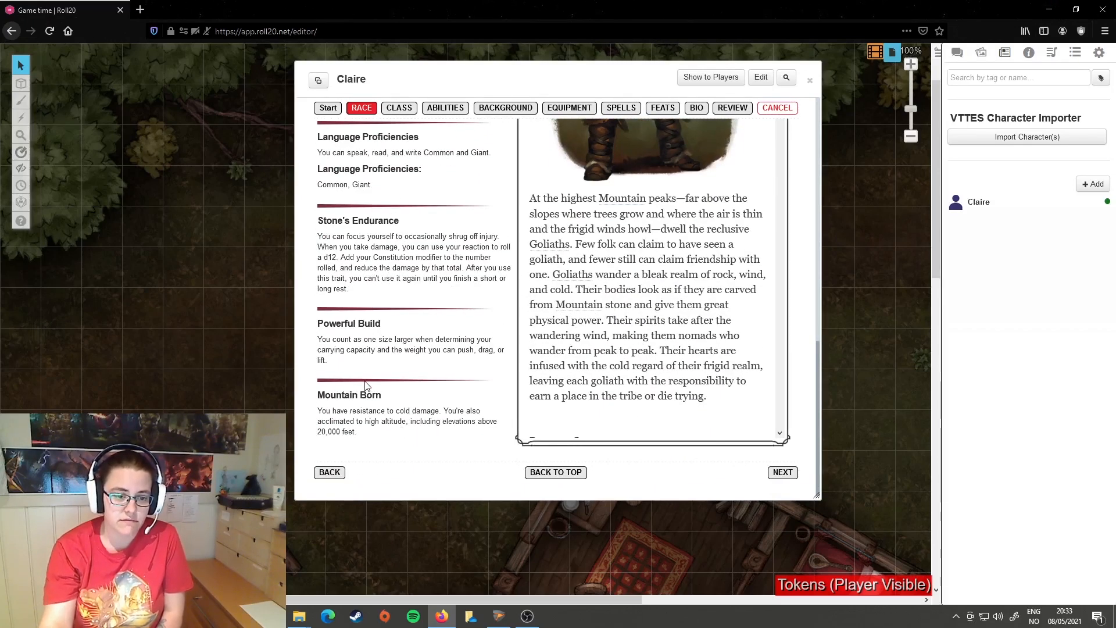
Step: Read the Goliath racial traits and the lore sections on Driven Competitors and Survival of the Fittest
{"action": "scroll", "coordinate": [420, 312], "scroll_direction": "up", "scroll_amount": 6}
{"action": "scroll", "coordinate": [422, 314], "scroll_direction": "down", "scroll_amount": 6}
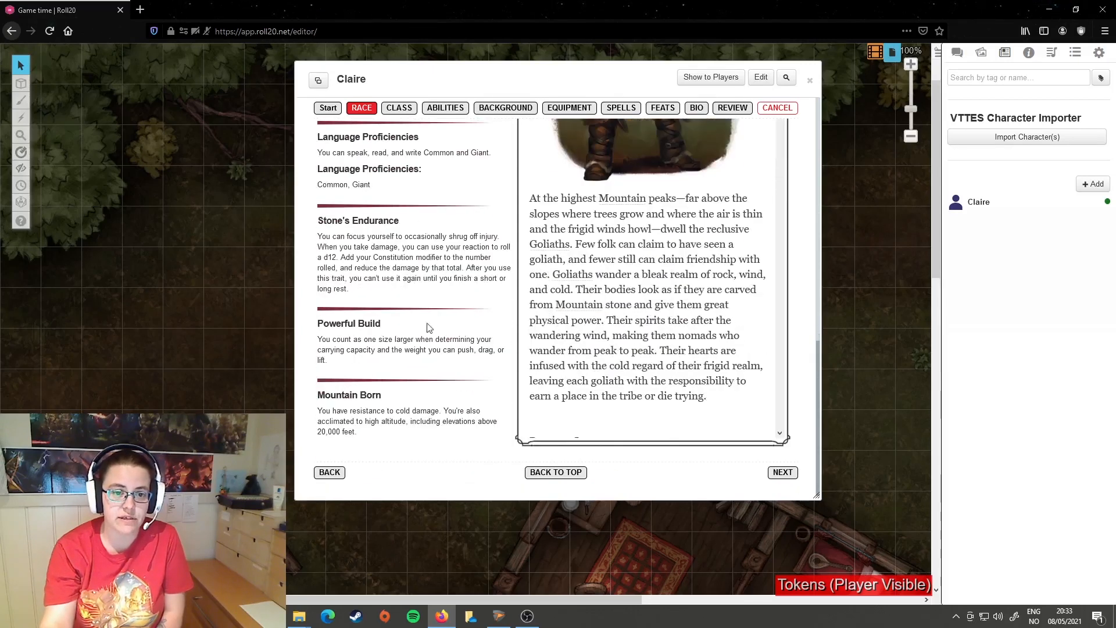
{"action": "scroll", "coordinate": [424, 302], "scroll_direction": "up", "scroll_amount": 2}
{"action": "scroll", "coordinate": [592, 318], "scroll_direction": "down", "scroll_amount": 4}
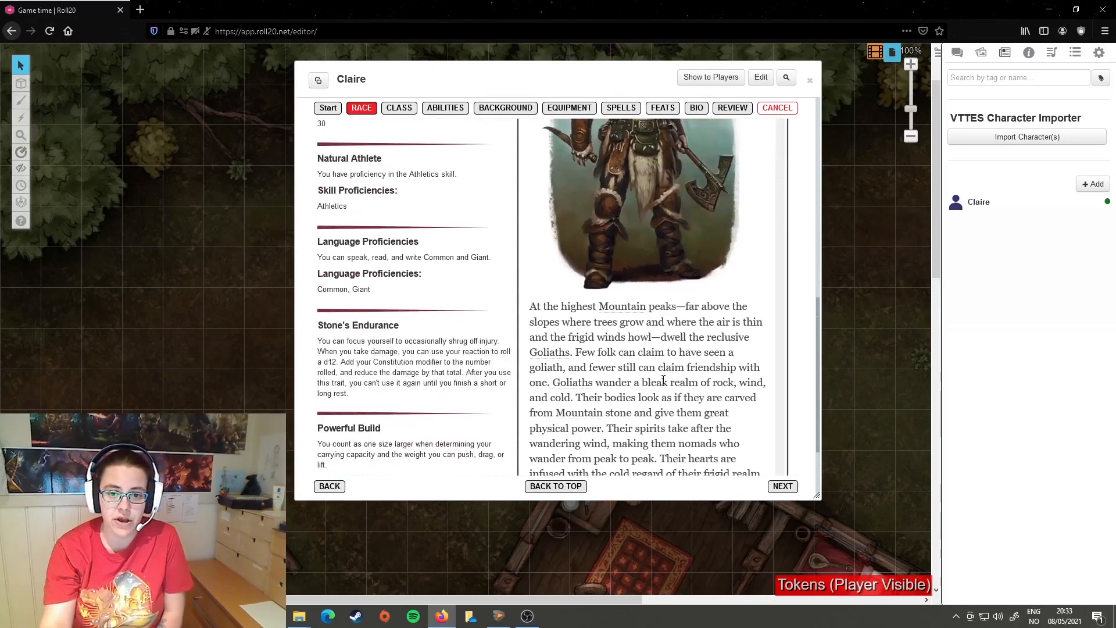
{"action": "scroll", "coordinate": [627, 254], "scroll_direction": "down", "scroll_amount": 3}
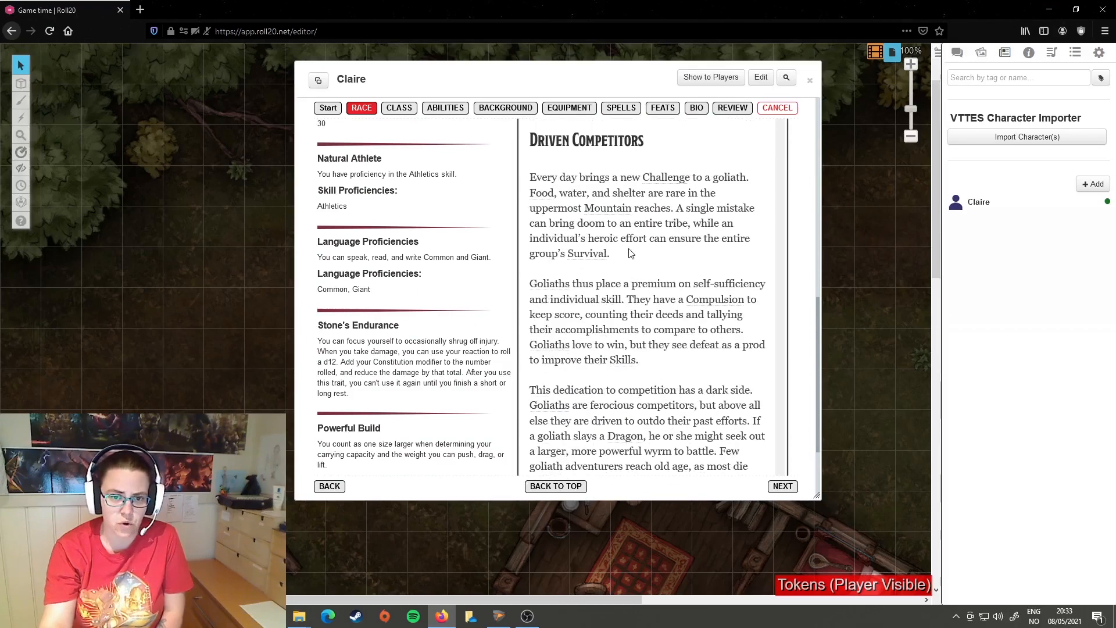
{"action": "scroll", "coordinate": [649, 251], "scroll_direction": "down", "scroll_amount": 5}
{"action": "scroll", "coordinate": [650, 253], "scroll_direction": "down", "scroll_amount": 8}
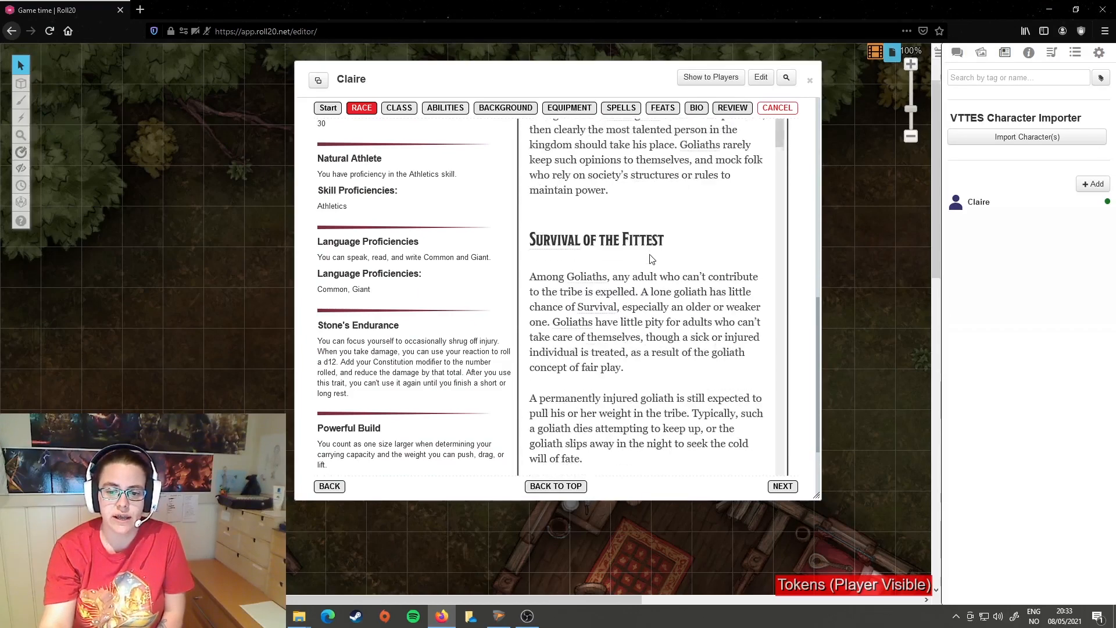
Step: Set the Goliath character's alignment to Neutral
{"action": "scroll", "coordinate": [477, 305], "scroll_direction": "up", "scroll_amount": 4}
{"action": "scroll", "coordinate": [466, 349], "scroll_direction": "down", "scroll_amount": 4}
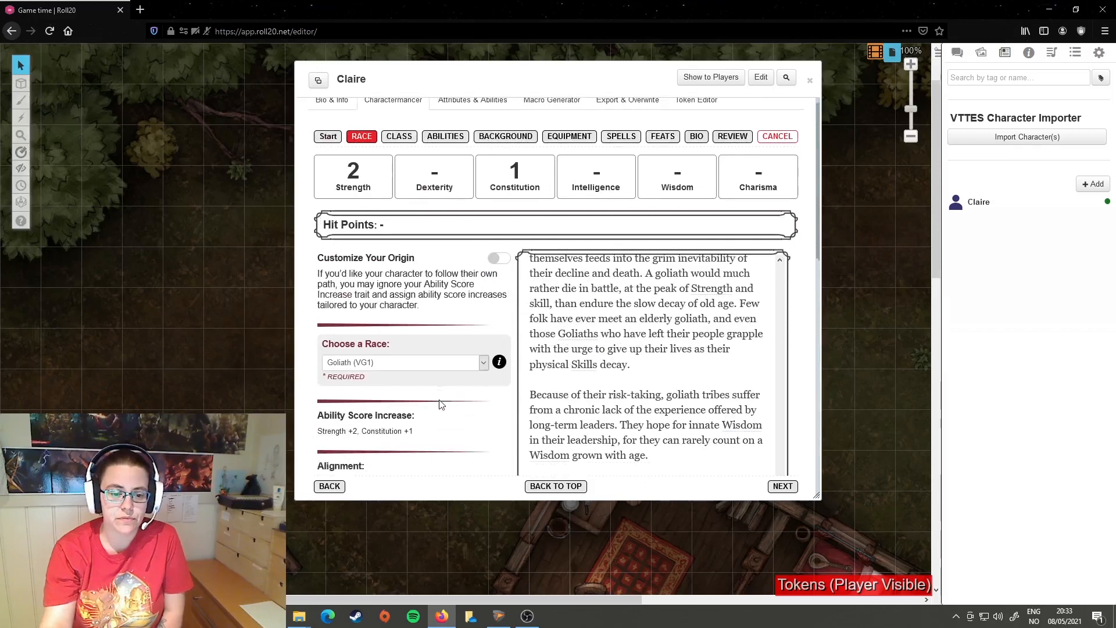
{"action": "left_click", "coordinate": [482, 289]}
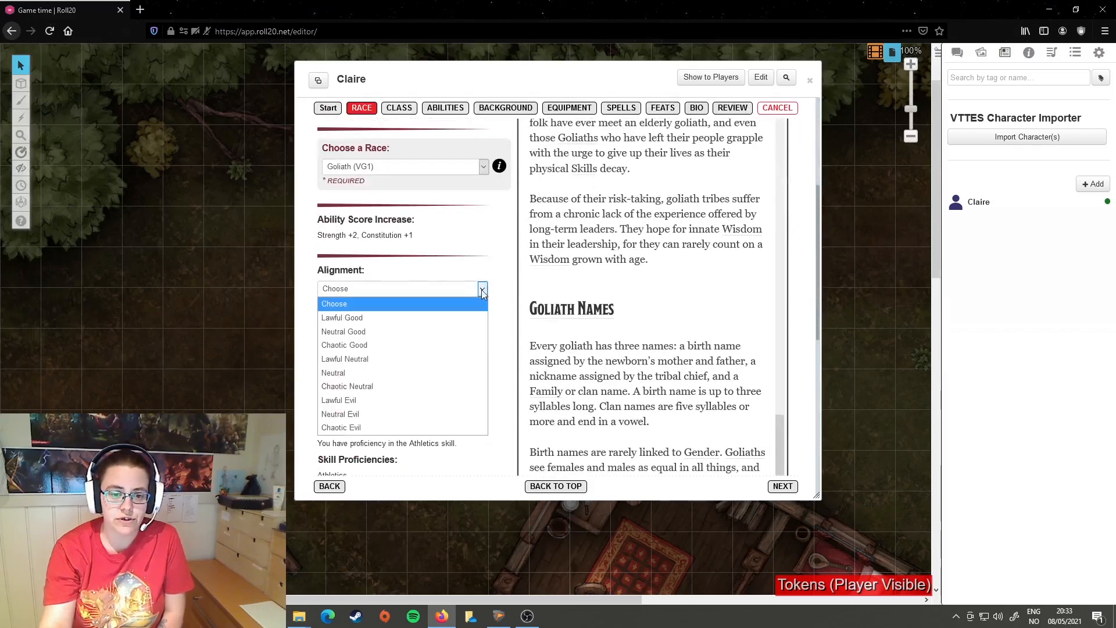
{"action": "left_click", "coordinate": [381, 373]}
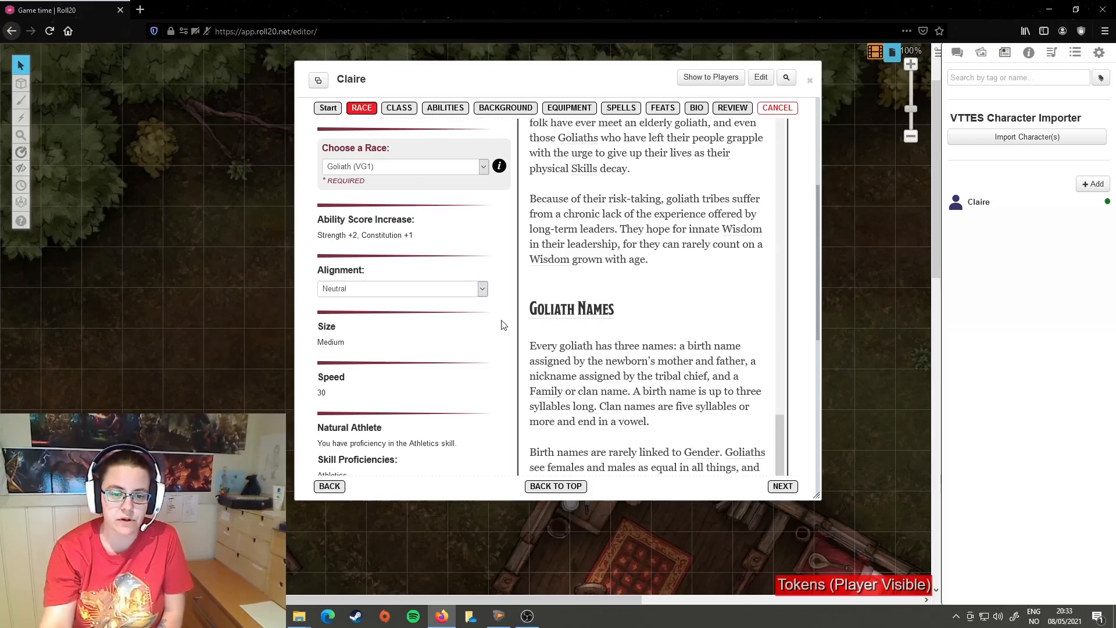
Step: Try a customized origin with a +2 Constitution and +1 Dexterity increase, and switch the customization back off
{"action": "scroll", "coordinate": [504, 325], "scroll_direction": "up", "scroll_amount": 3}
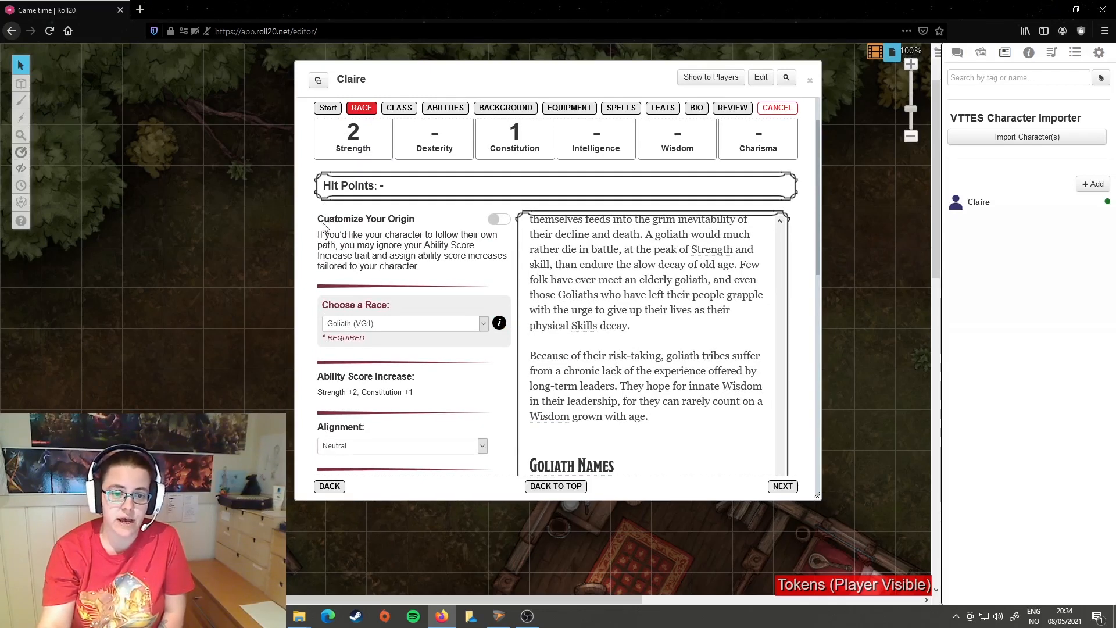
{"action": "left_click", "coordinate": [497, 221]}
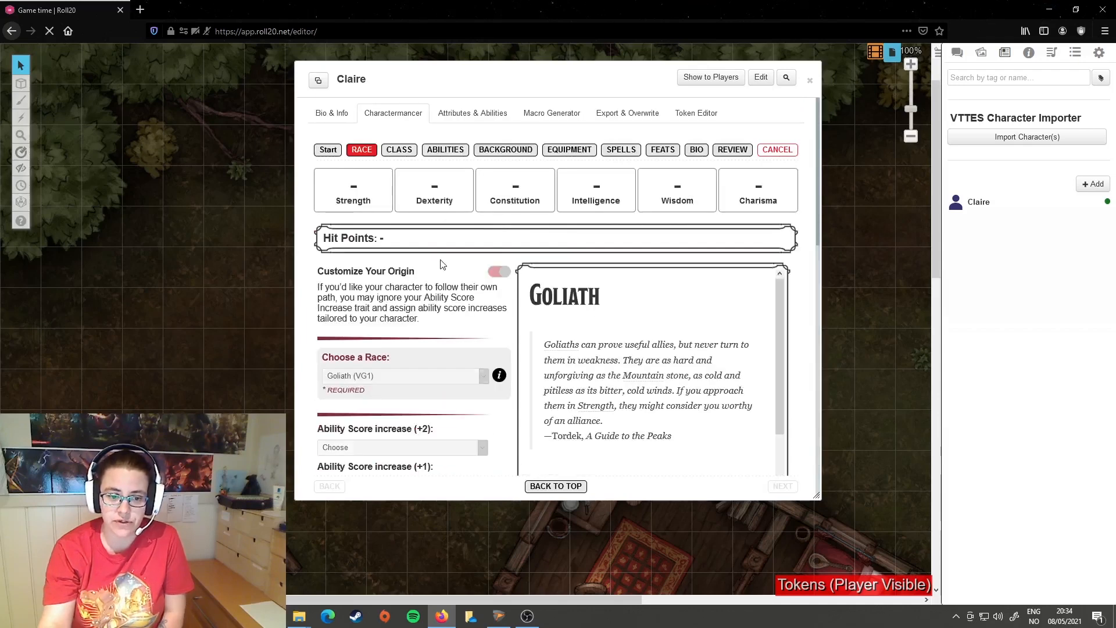
{"action": "left_click", "coordinate": [478, 344]}
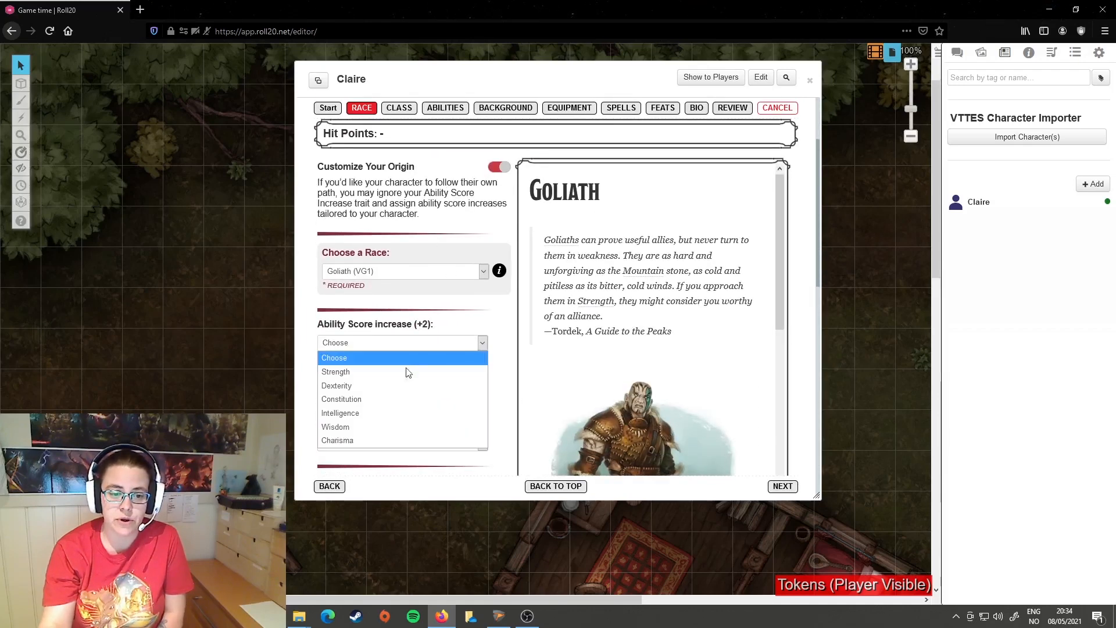
{"action": "left_click", "coordinate": [401, 395]}
{"action": "left_click", "coordinate": [401, 381]}
{"action": "left_click", "coordinate": [382, 426]}
{"action": "scroll", "coordinate": [413, 337], "scroll_direction": "down", "scroll_amount": 5}
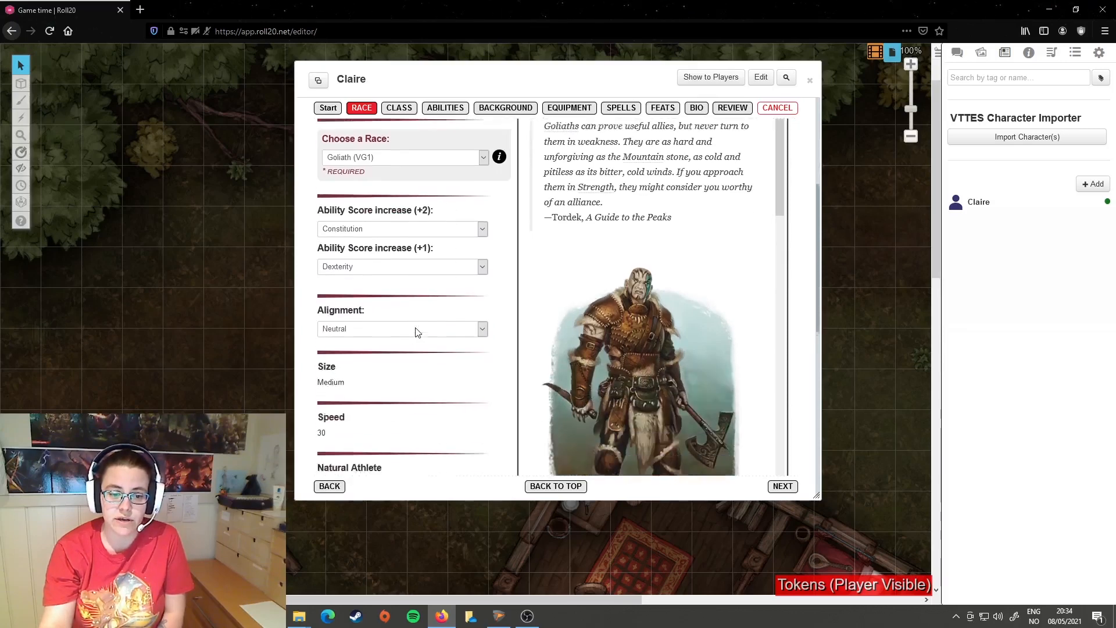
{"action": "scroll", "coordinate": [469, 336], "scroll_direction": "up", "scroll_amount": 5}
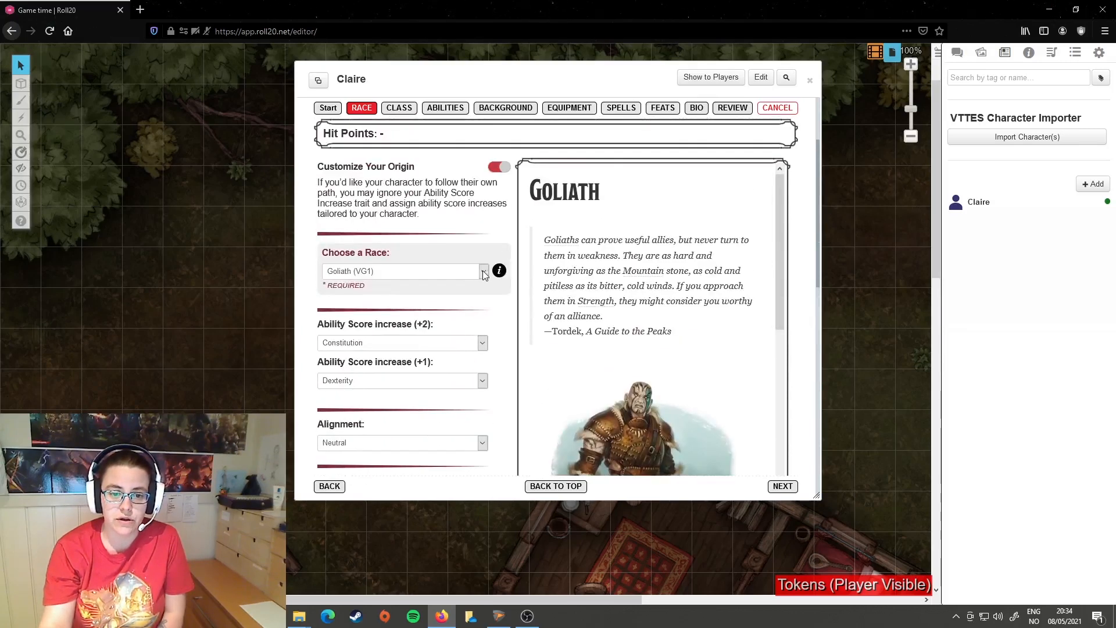
{"action": "left_click", "coordinate": [499, 167]}
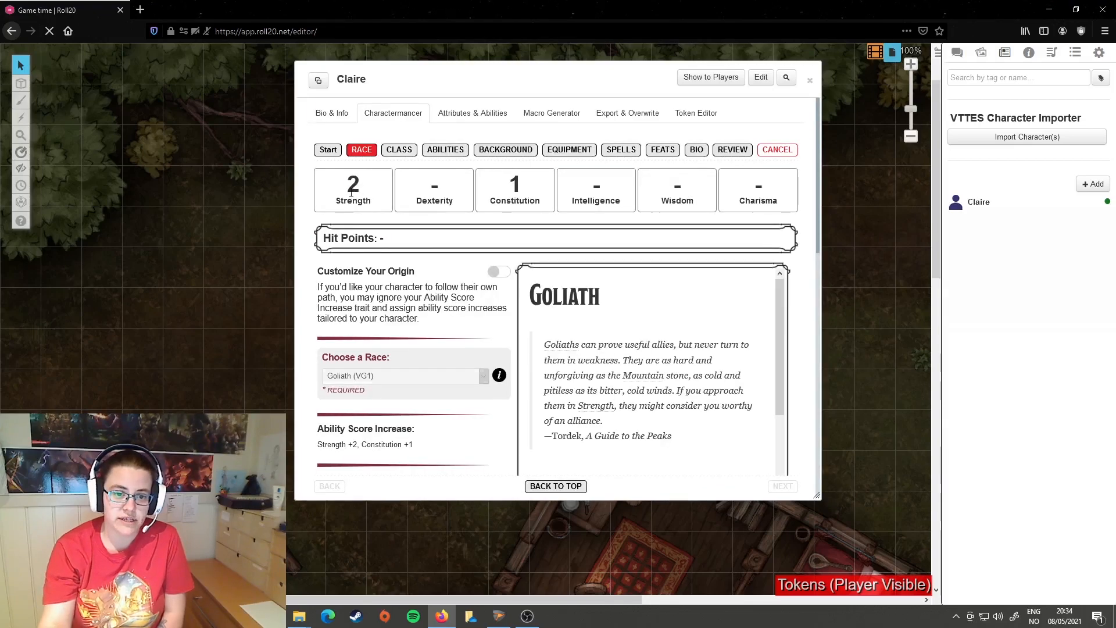
Step: Proceed from the race page to the class selection and set the class to Rogue (PHB)
{"action": "scroll", "coordinate": [495, 348], "scroll_direction": "down", "scroll_amount": 8}
{"action": "scroll", "coordinate": [477, 314], "scroll_direction": "down", "scroll_amount": 3}
{"action": "scroll", "coordinate": [462, 308], "scroll_direction": "up", "scroll_amount": 10}
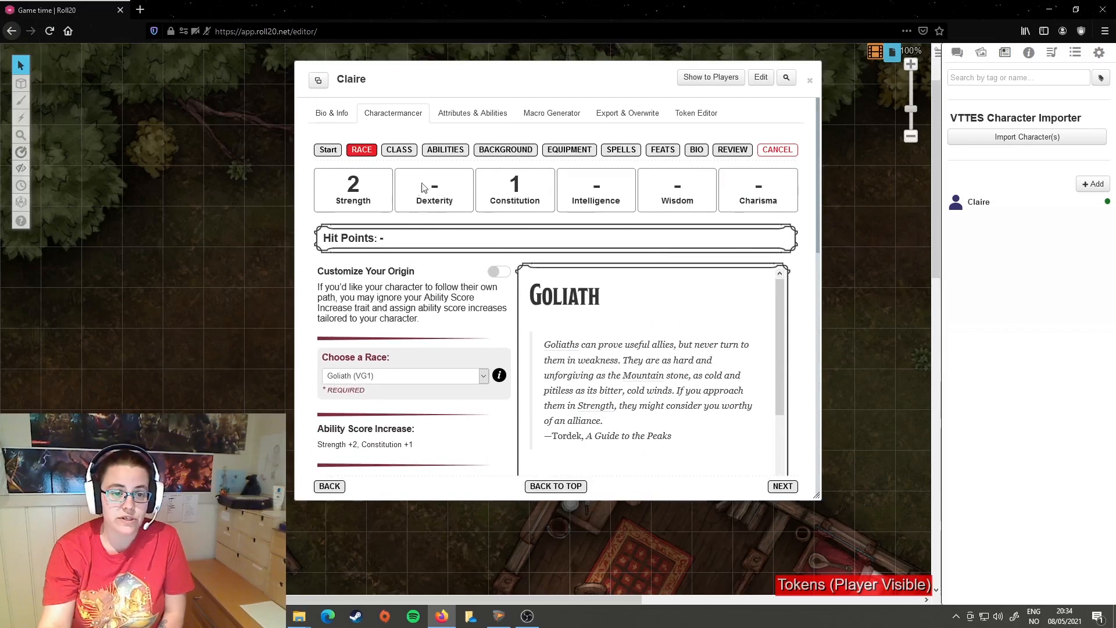
{"action": "left_click", "coordinate": [783, 486]}
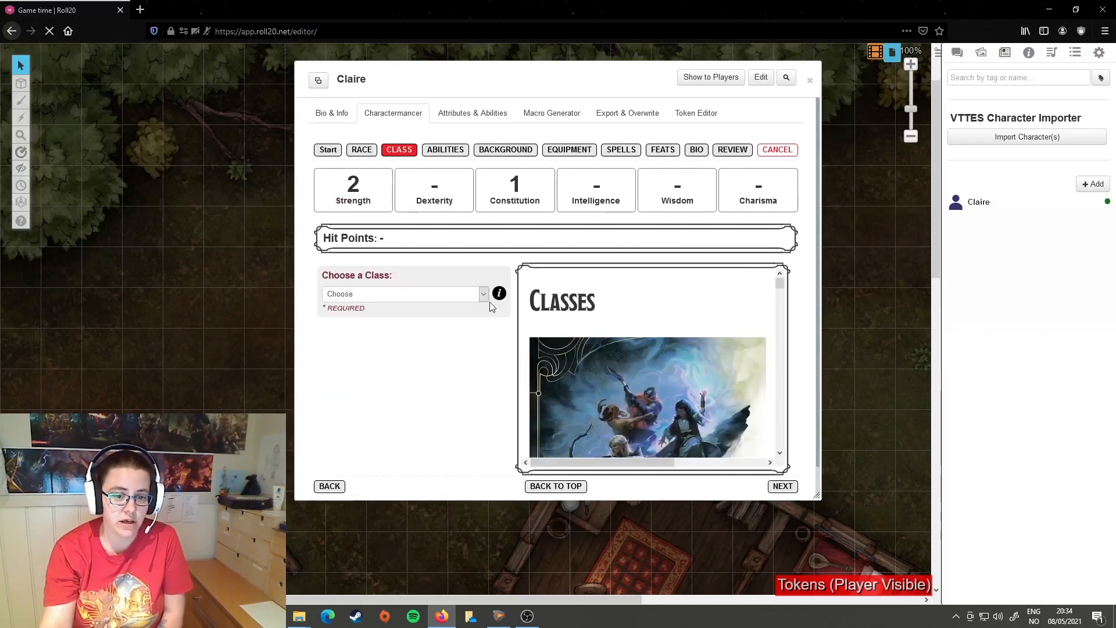
{"action": "left_click", "coordinate": [483, 295]}
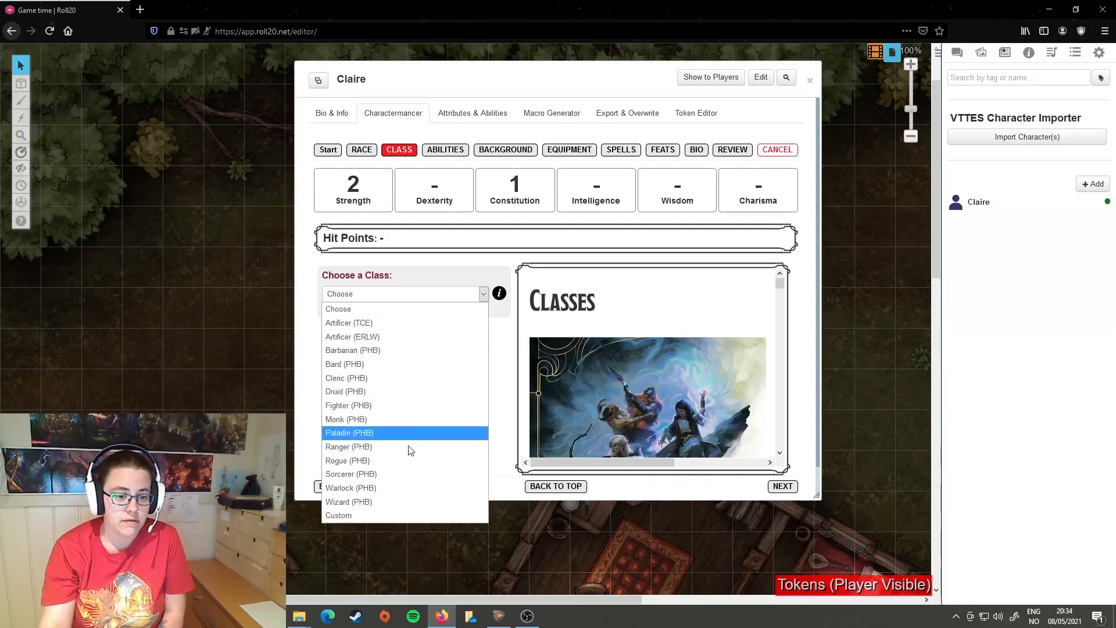
{"action": "left_click", "coordinate": [406, 460]}
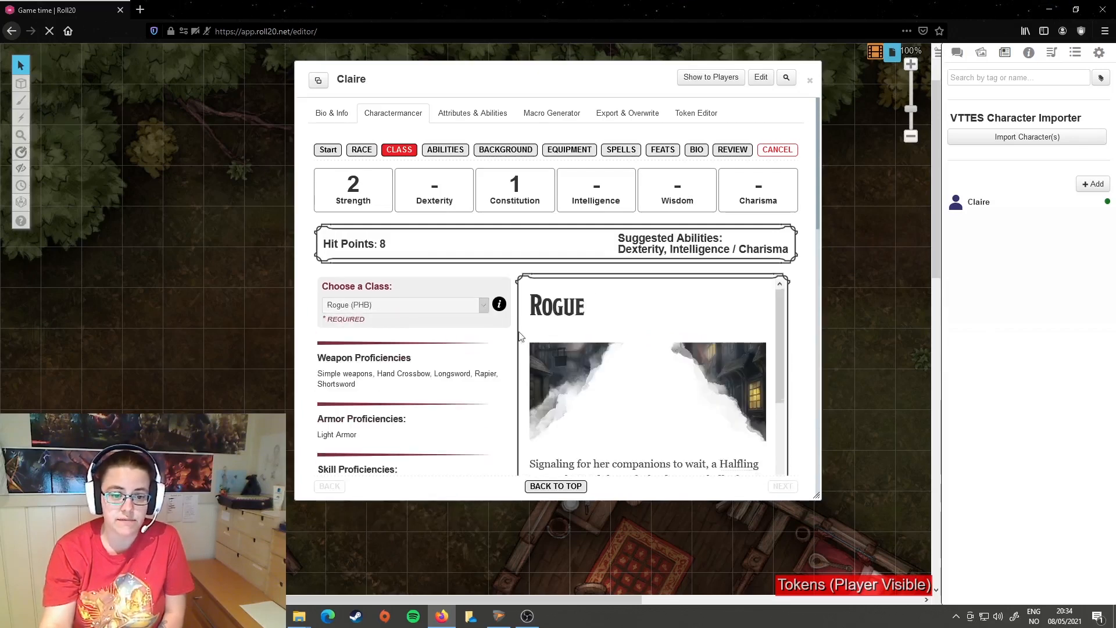
Step: Set the Rogue's four skill proficiencies to Intimidation, Deception, Sleight of Hand and Stealth
{"action": "scroll", "coordinate": [675, 382], "scroll_direction": "down", "scroll_amount": 5}
{"action": "scroll", "coordinate": [349, 267], "scroll_direction": "down", "scroll_amount": 3}
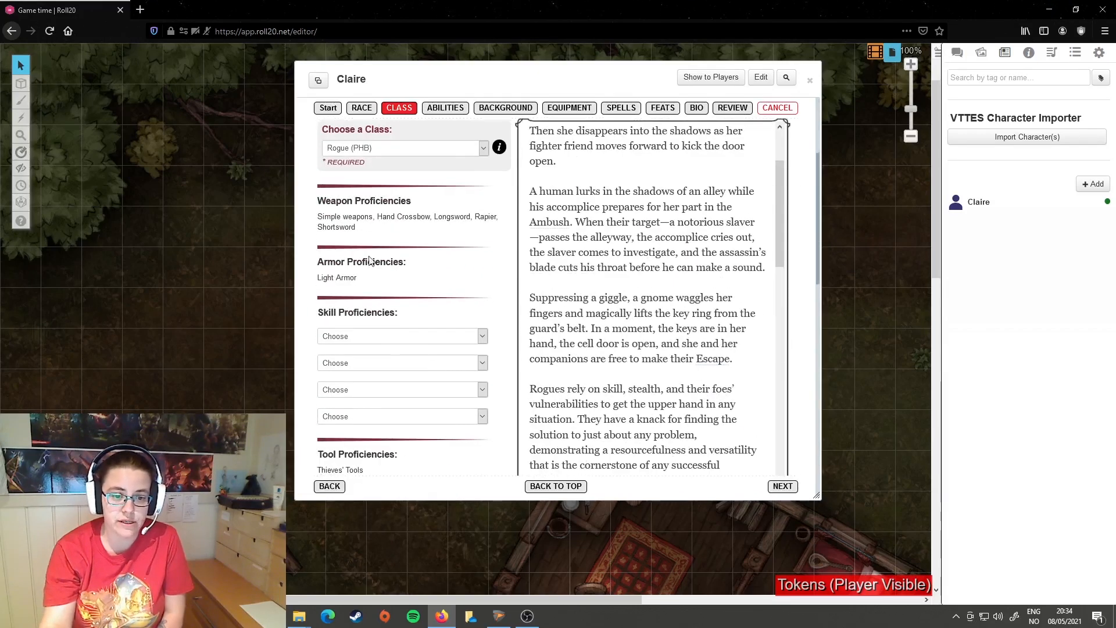
{"action": "scroll", "coordinate": [369, 272], "scroll_direction": "up", "scroll_amount": 2}
{"action": "scroll", "coordinate": [436, 227], "scroll_direction": "down", "scroll_amount": 2}
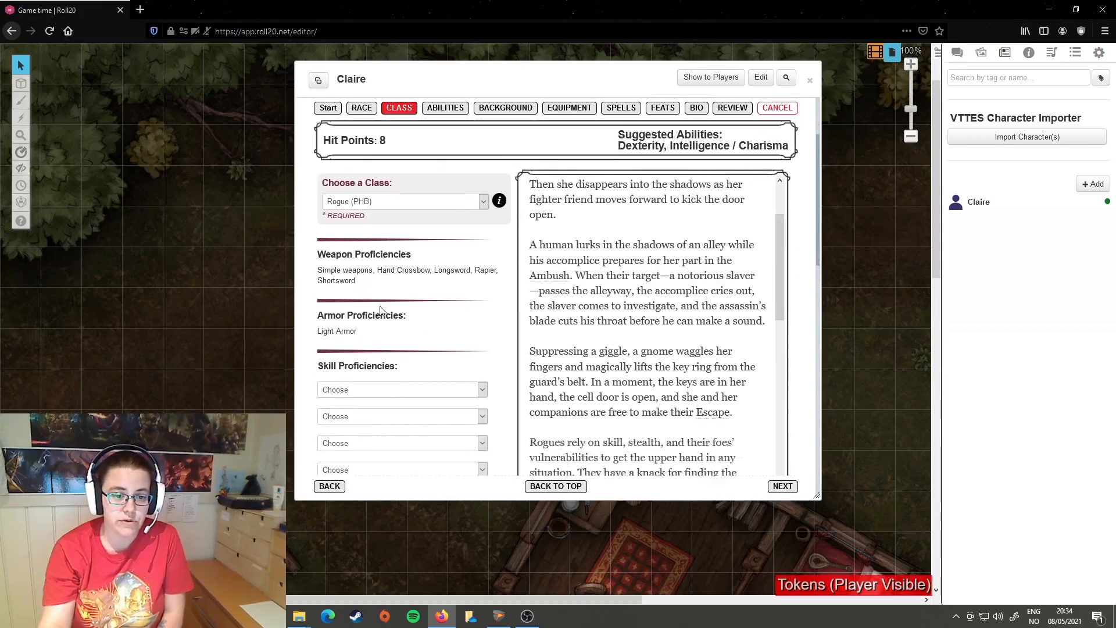
{"action": "scroll", "coordinate": [462, 239], "scroll_direction": "down", "scroll_amount": 2}
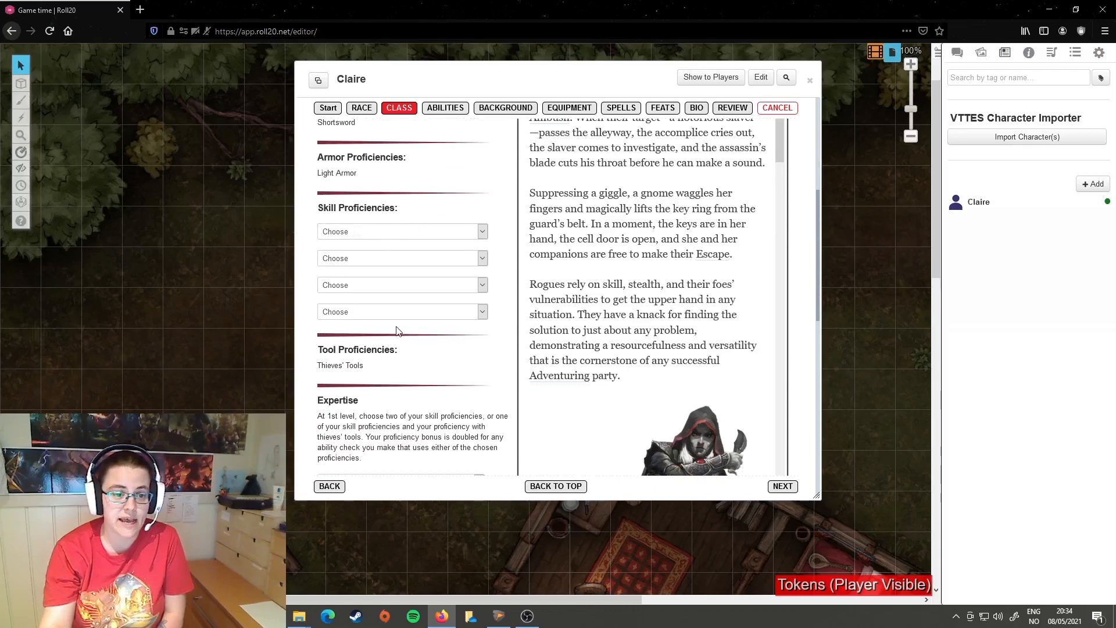
{"action": "left_click", "coordinate": [483, 230]}
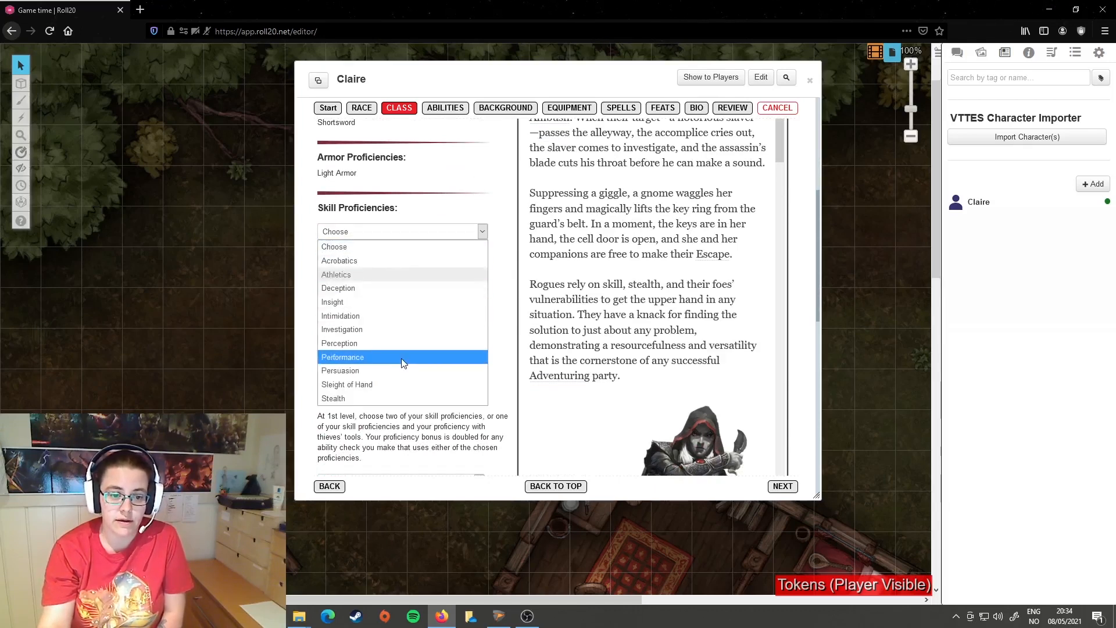
{"action": "left_click", "coordinate": [395, 314]}
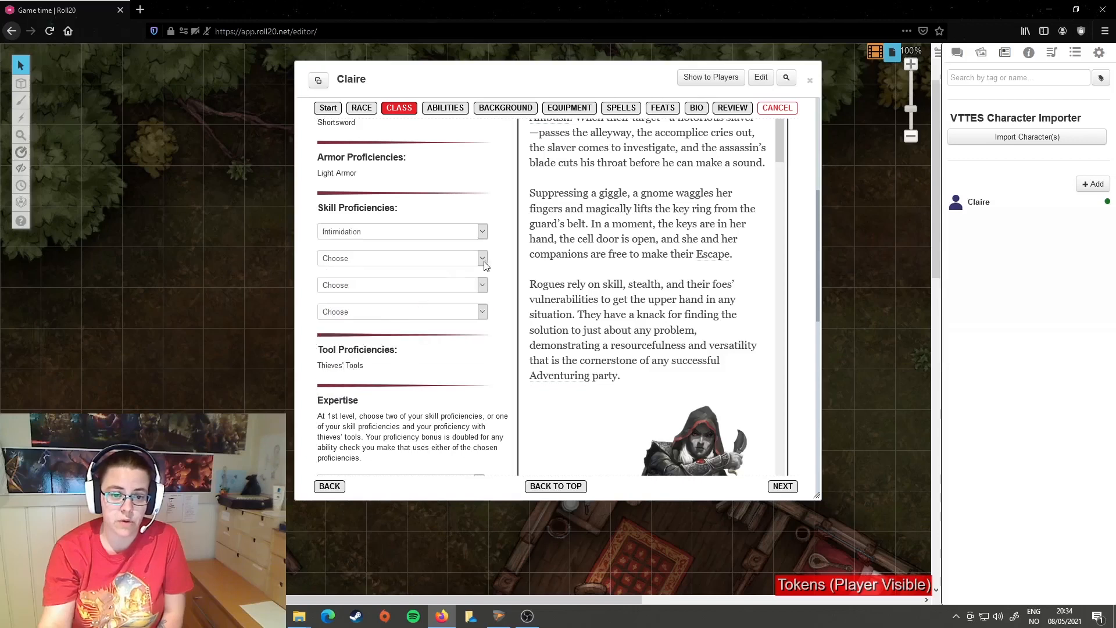
{"action": "left_click", "coordinate": [485, 259]}
{"action": "left_click", "coordinate": [400, 315]}
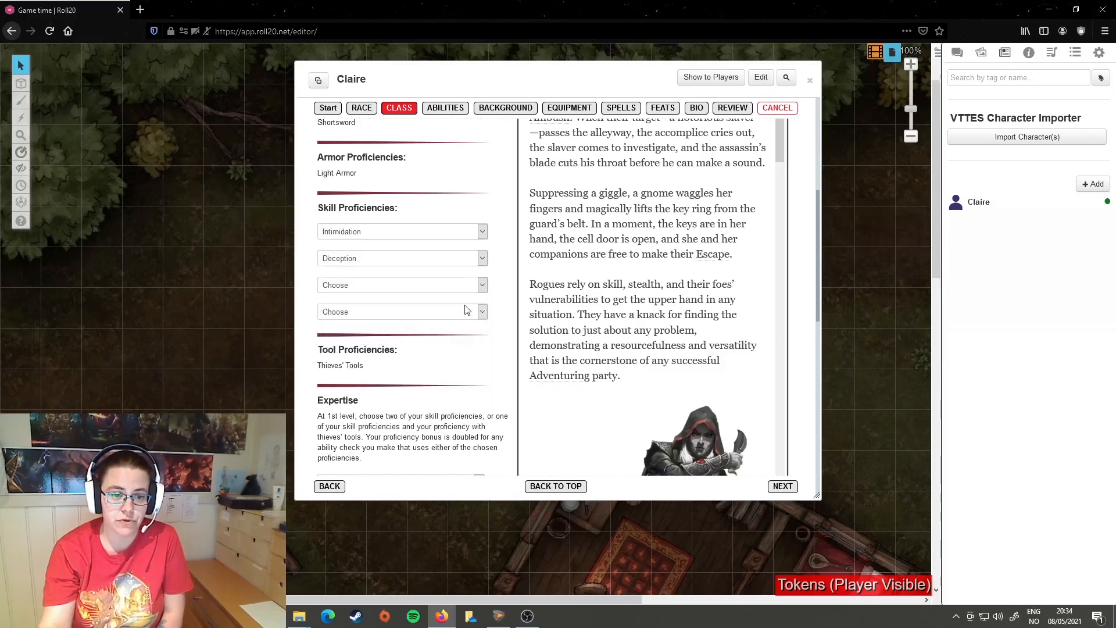
{"action": "left_click", "coordinate": [486, 288]}
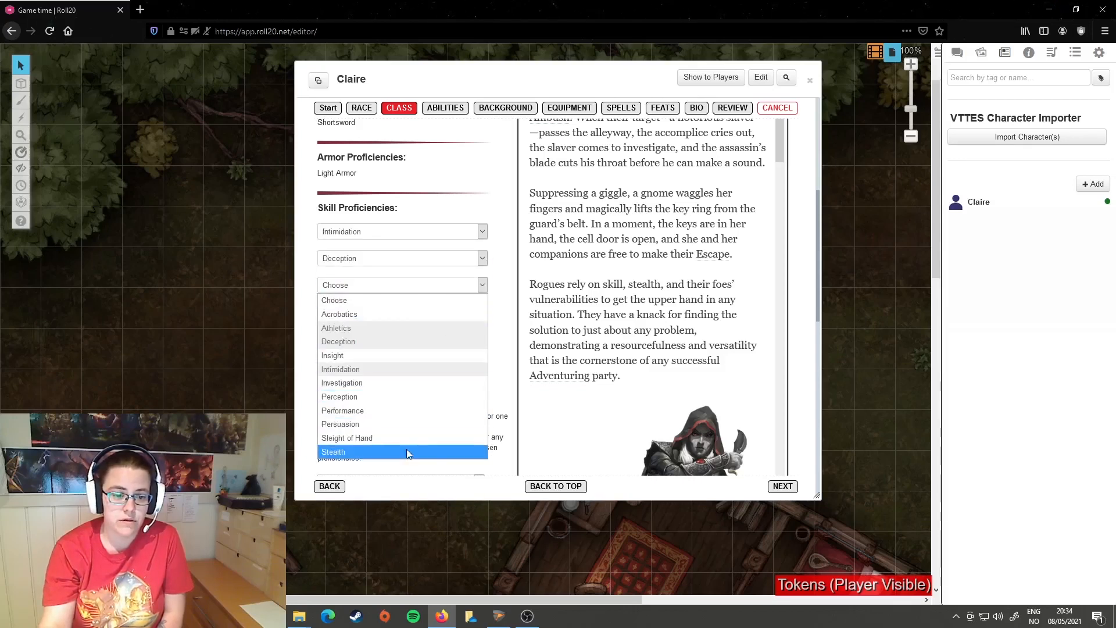
{"action": "left_click", "coordinate": [378, 438]}
{"action": "left_click", "coordinate": [483, 313]}
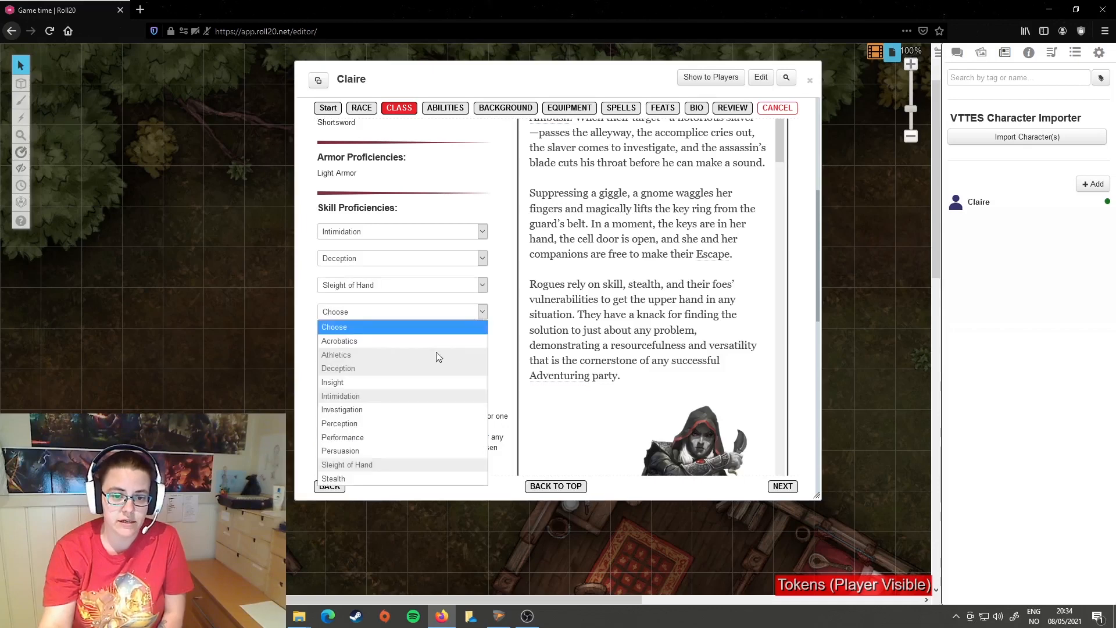
{"action": "left_click", "coordinate": [360, 480]}
Step: Set the Rogue's two Expertise choices to Stealth and Sleight of Hand
{"action": "scroll", "coordinate": [442, 349], "scroll_direction": "down", "scroll_amount": 2}
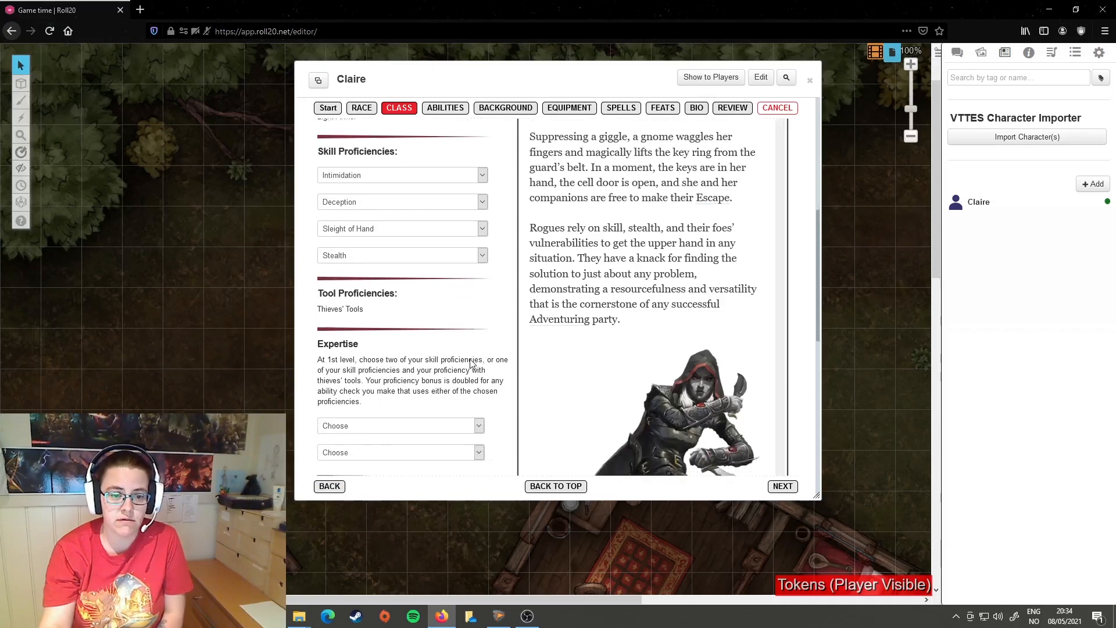
{"action": "scroll", "coordinate": [404, 257], "scroll_direction": "down", "scroll_amount": 2}
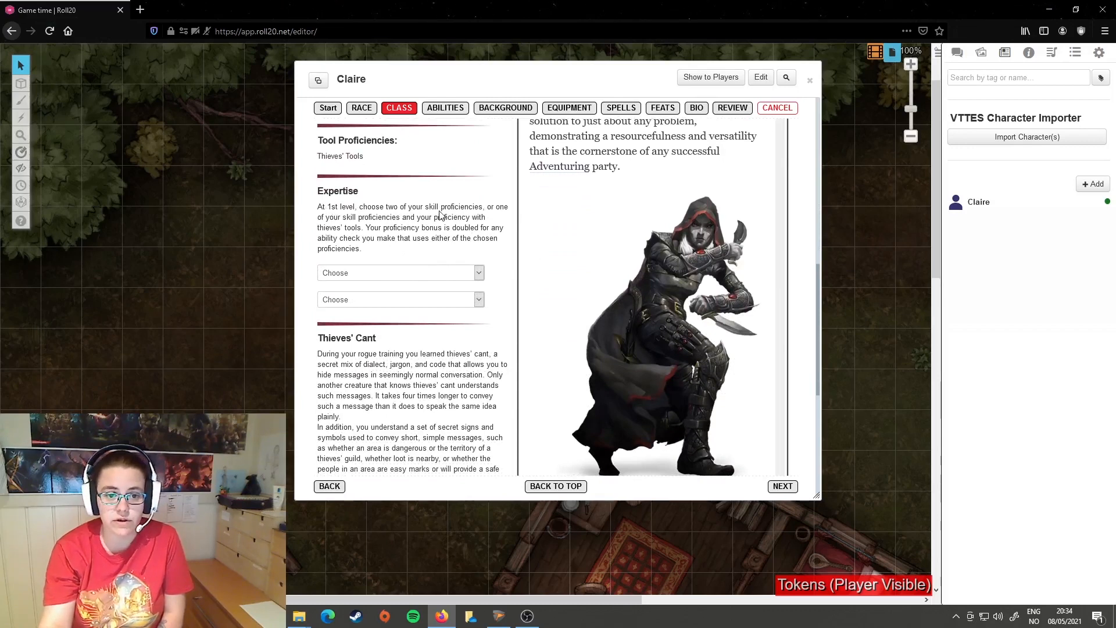
{"action": "left_click", "coordinate": [479, 274]}
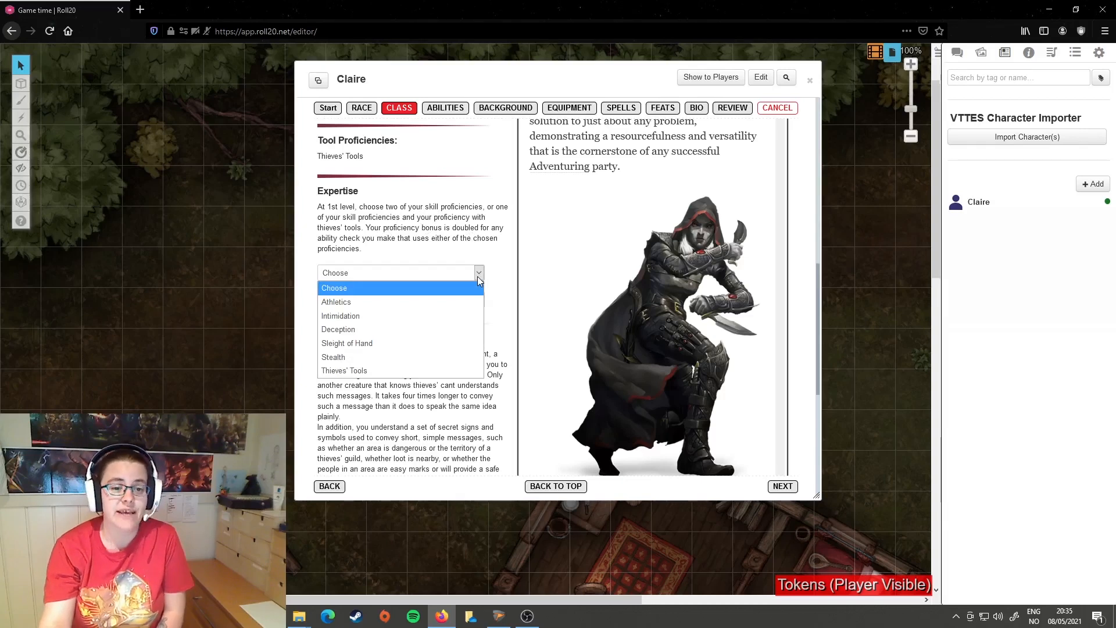
{"action": "left_click", "coordinate": [365, 355]}
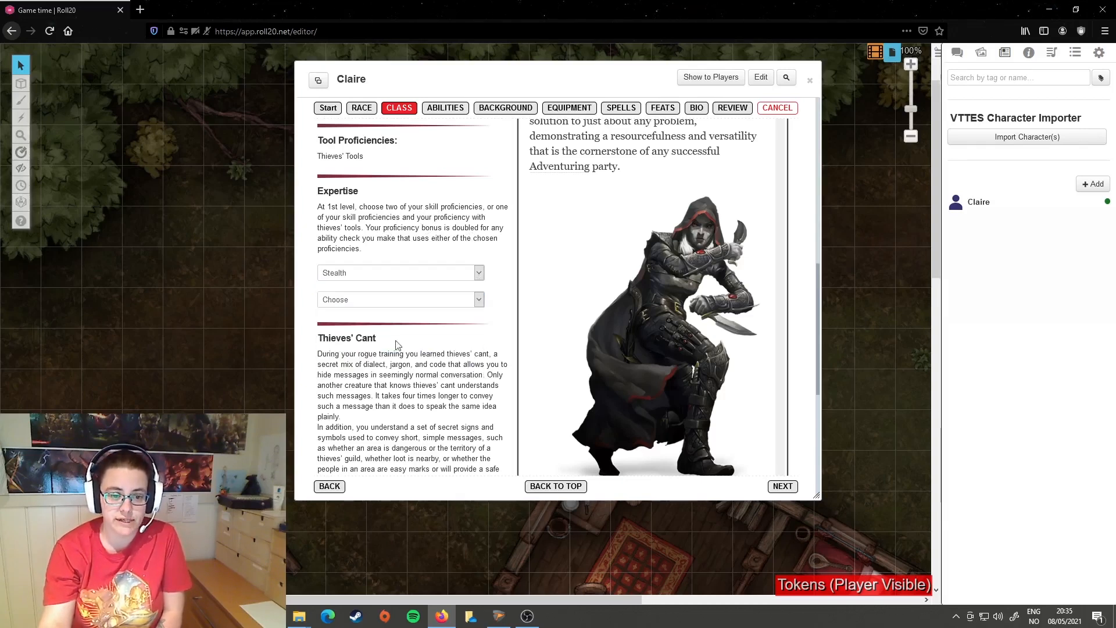
{"action": "left_click", "coordinate": [479, 300]}
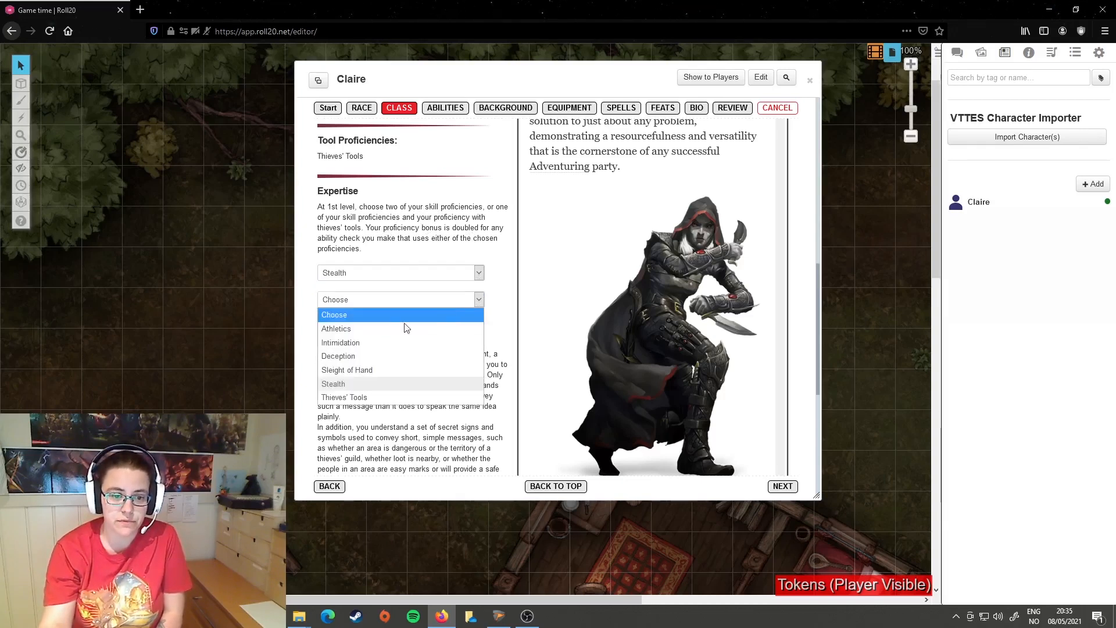
{"action": "left_click", "coordinate": [393, 371]}
Step: Examine the Rogue's Thieves' Cant, Sneak Attack and starting equipment descriptions
{"action": "scroll", "coordinate": [508, 317], "scroll_direction": "down", "scroll_amount": 3}
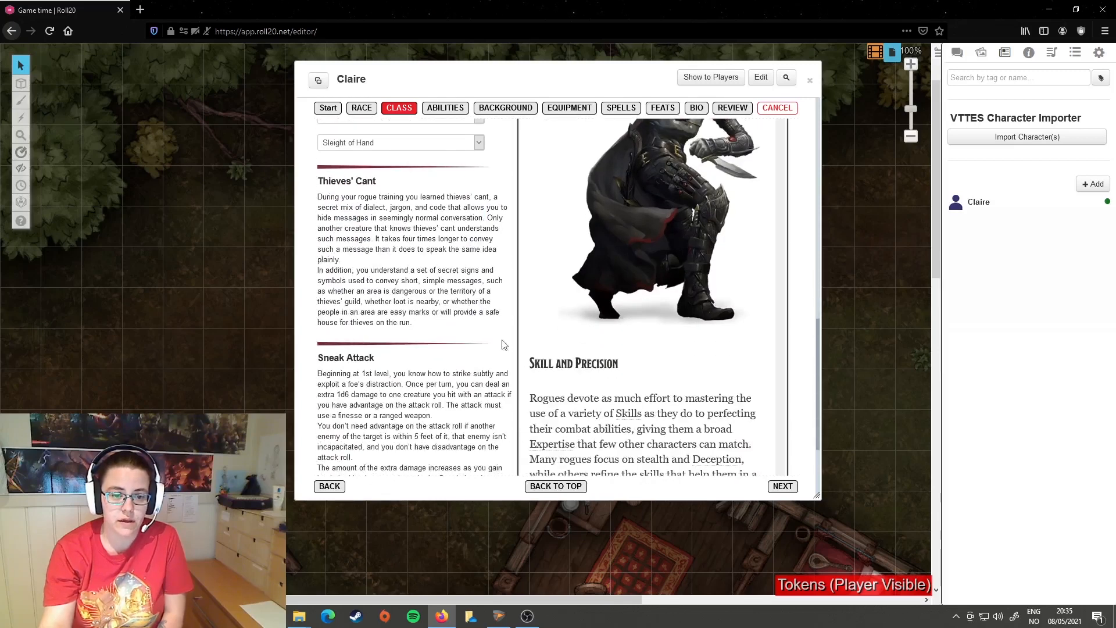
{"action": "scroll", "coordinate": [366, 279], "scroll_direction": "down", "scroll_amount": 3}
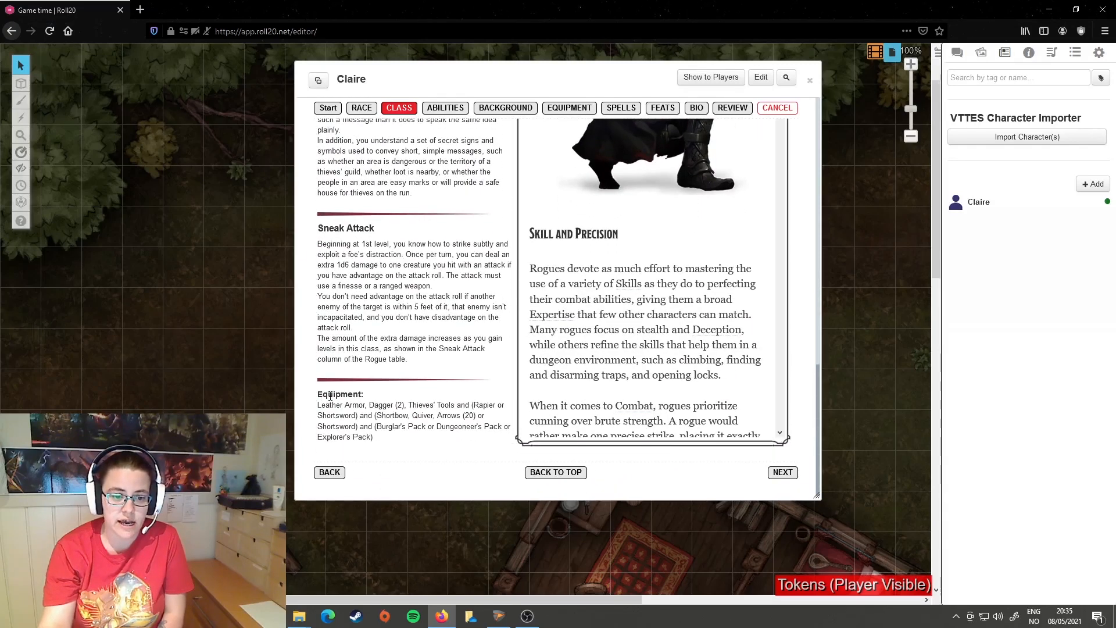
{"action": "left_click_drag", "start_coordinate": [319, 396], "coordinate": [436, 444]}
{"action": "left_click", "coordinate": [399, 445]}
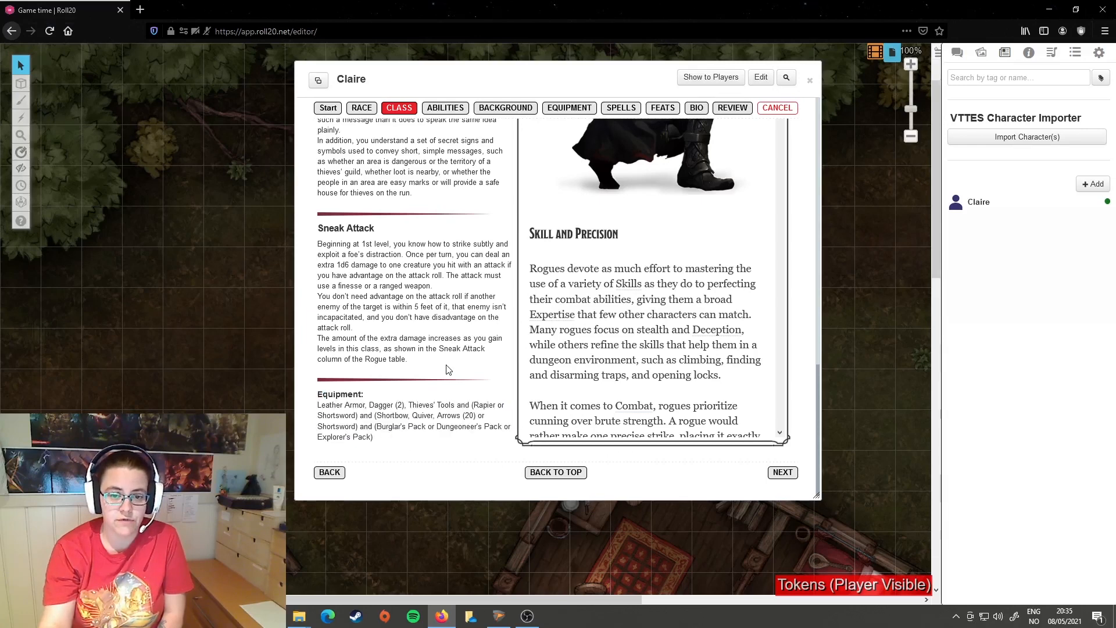
{"action": "scroll", "coordinate": [451, 367], "scroll_direction": "up", "scroll_amount": 3}
{"action": "scroll", "coordinate": [468, 305], "scroll_direction": "down", "scroll_amount": 3}
{"action": "scroll", "coordinate": [465, 364], "scroll_direction": "up", "scroll_amount": 10}
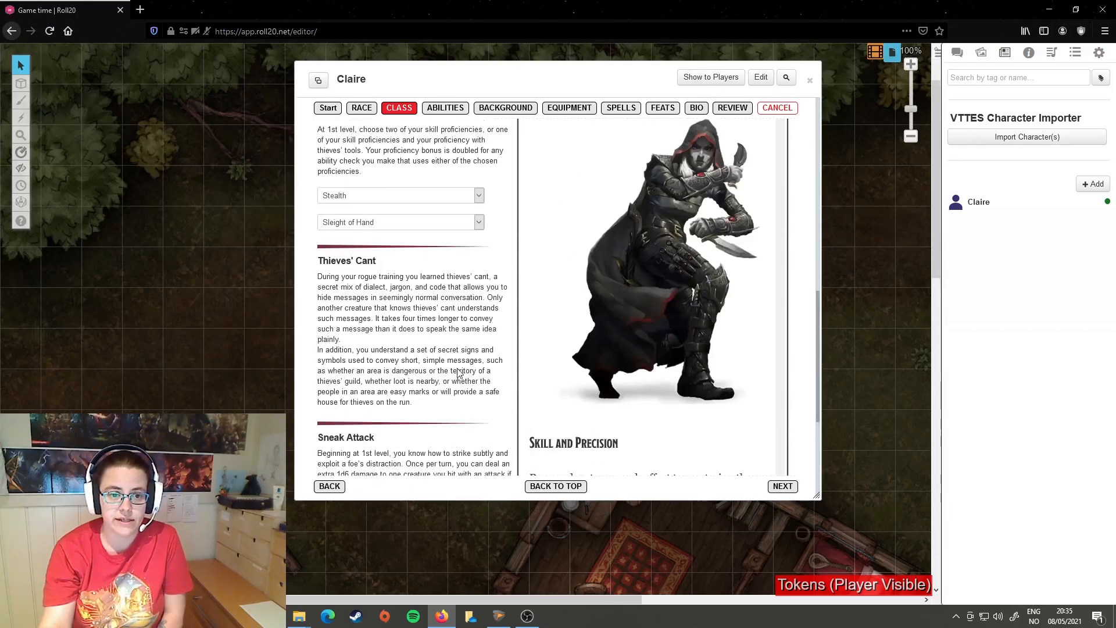
{"action": "scroll", "coordinate": [519, 344], "scroll_direction": "up", "scroll_amount": 2}
{"action": "scroll", "coordinate": [551, 378], "scroll_direction": "down", "scroll_amount": 4}
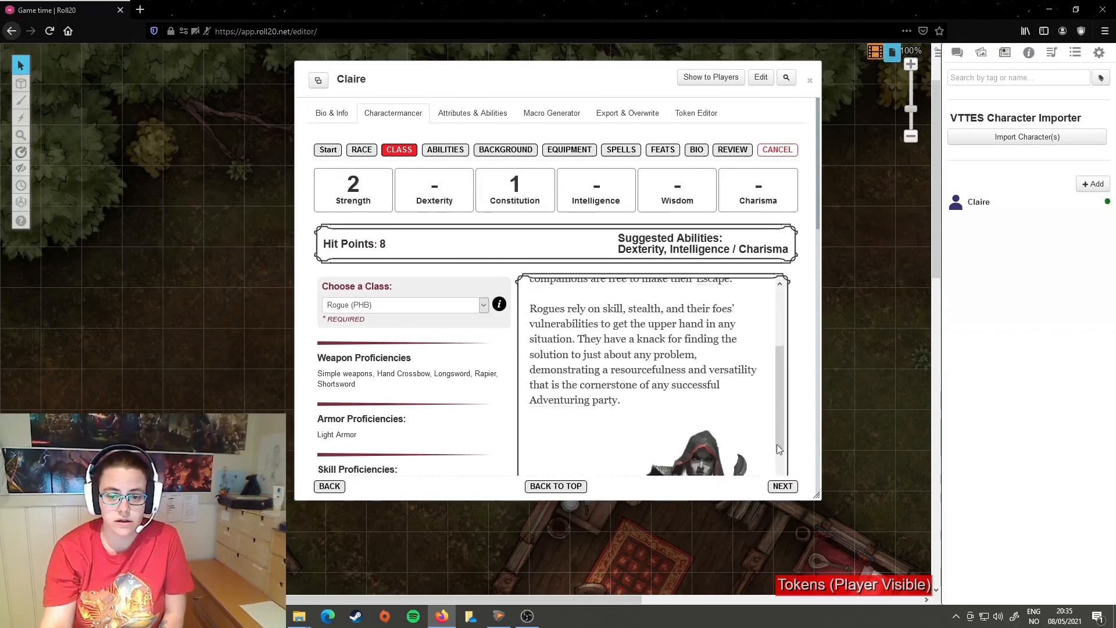
Step: Proceed from the class page to the ability scores and set the Ability Score Method to Standard Array
{"action": "left_click", "coordinate": [782, 486]}
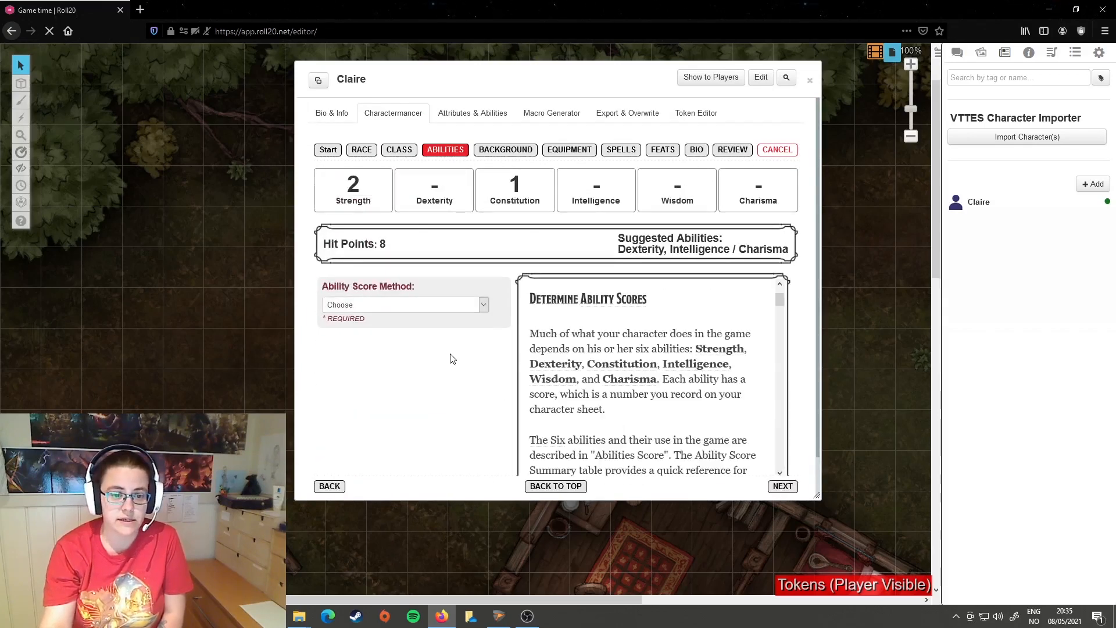
{"action": "left_click", "coordinate": [483, 308]}
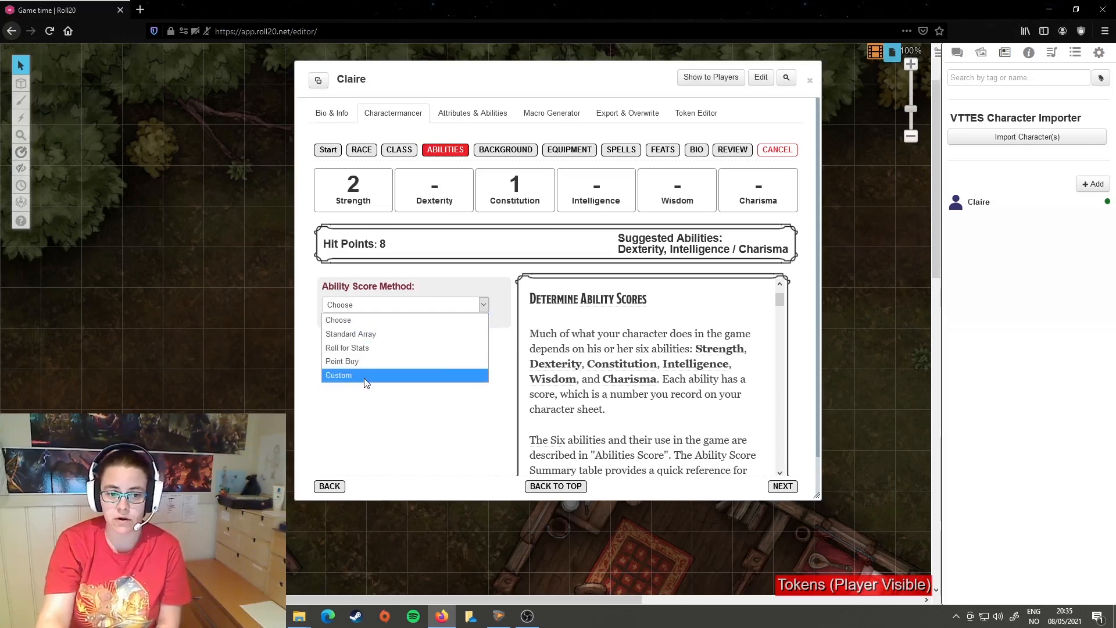
{"action": "left_click", "coordinate": [376, 333]}
{"action": "scroll", "coordinate": [504, 337], "scroll_direction": "down", "scroll_amount": 1}
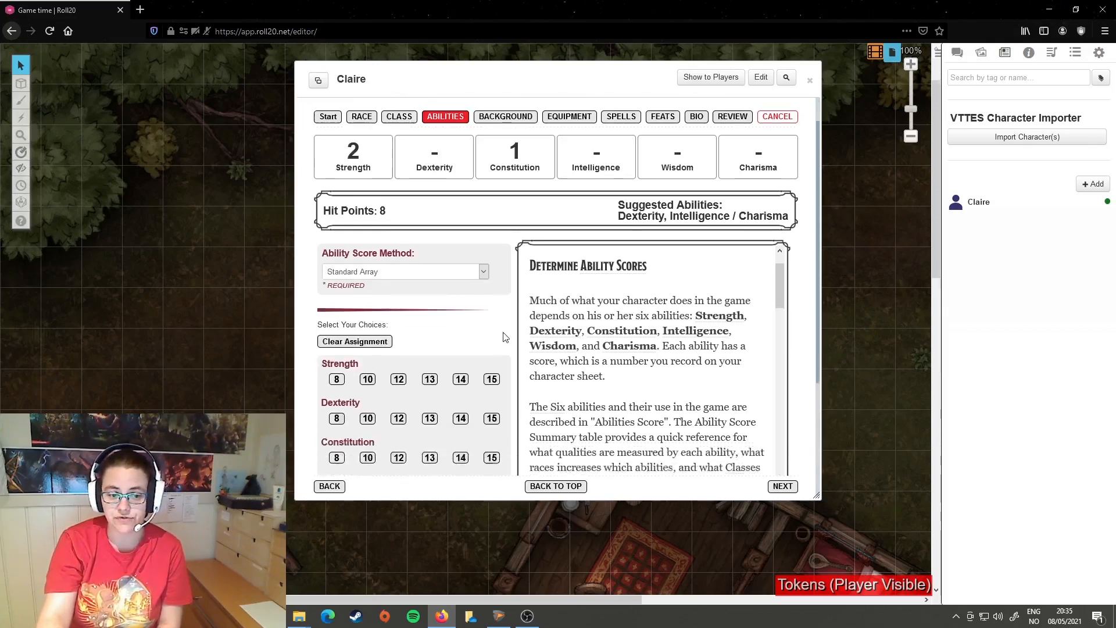
{"action": "scroll", "coordinate": [505, 338], "scroll_direction": "down", "scroll_amount": 3}
Step: Assign the standard array as Strength 12, Dexterity 15, Constitution 14, Intelligence 8, Wisdom 13 and Charisma 10
{"action": "left_click", "coordinate": [492, 295]}
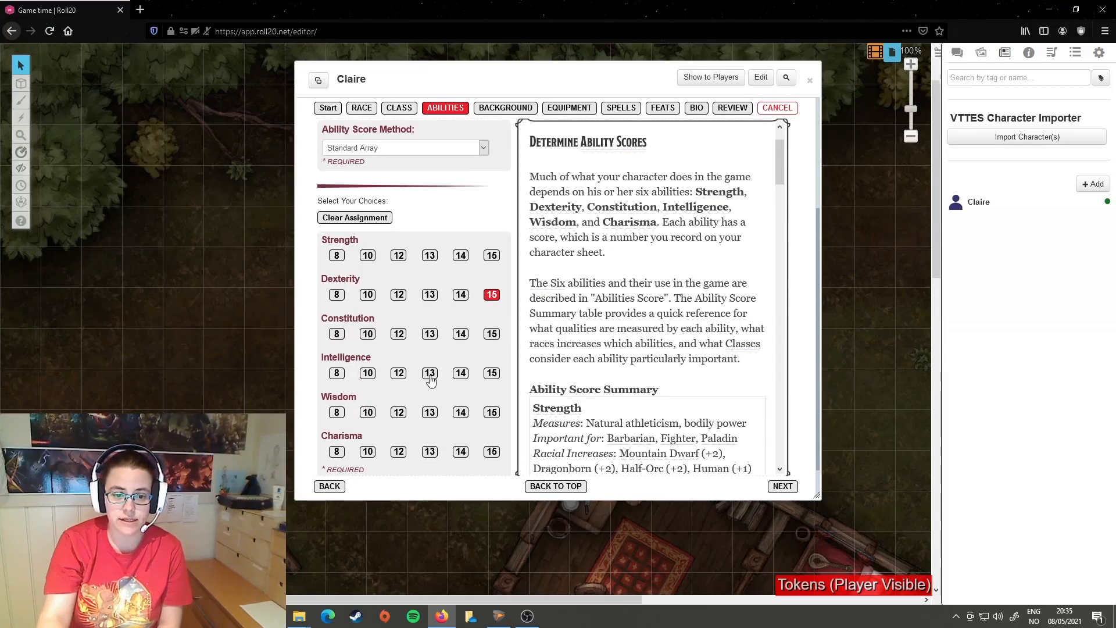
{"action": "left_click", "coordinate": [337, 374]}
{"action": "left_click", "coordinate": [430, 413]}
{"action": "left_click", "coordinate": [460, 334]}
{"action": "left_click", "coordinate": [398, 256]}
{"action": "left_click", "coordinate": [367, 452]}
{"action": "scroll", "coordinate": [418, 301], "scroll_direction": "up", "scroll_amount": 3}
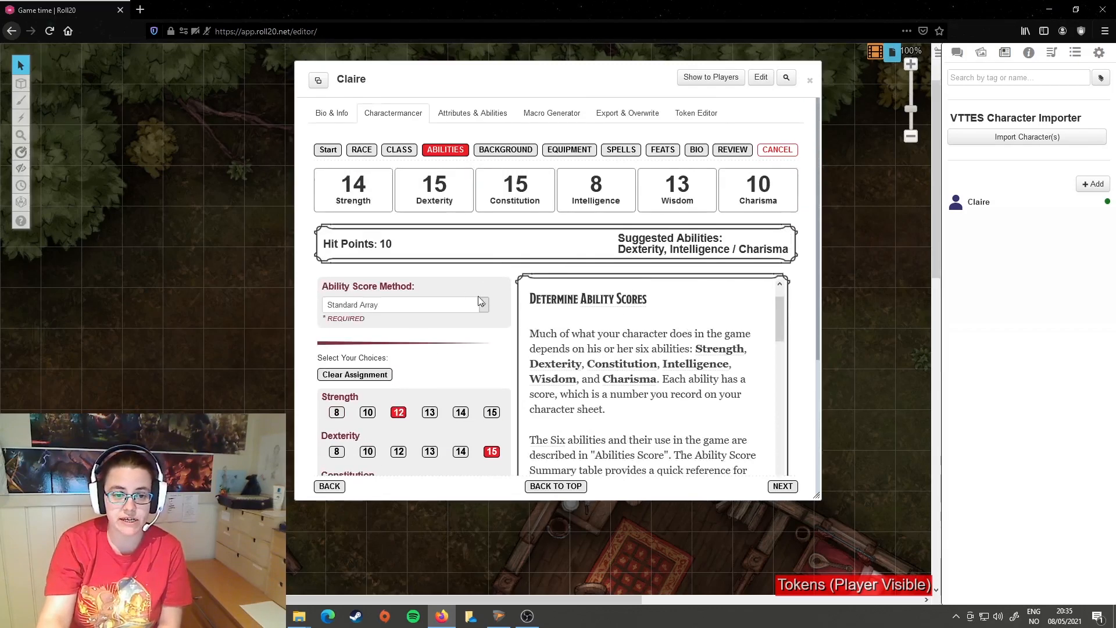
Step: Clear the standard array values assigned to all six abilities
{"action": "left_click", "coordinate": [367, 375]}
{"action": "scroll", "coordinate": [479, 364], "scroll_direction": "down", "scroll_amount": 3}
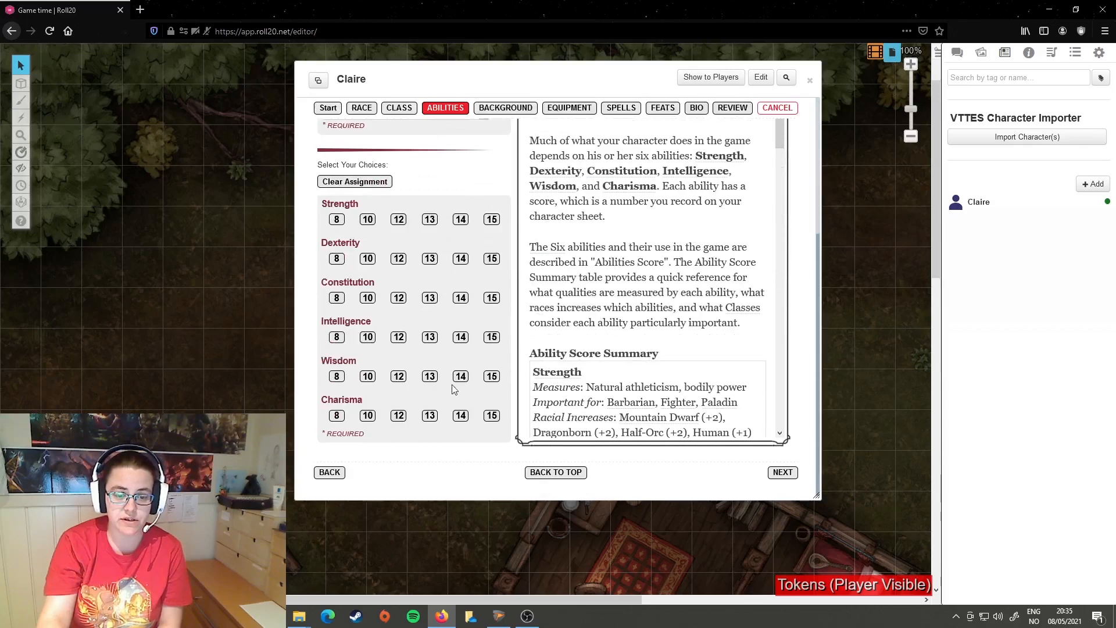
{"action": "scroll", "coordinate": [454, 384], "scroll_direction": "up", "scroll_amount": 3}
Step: Set the Ability Score Method to Roll for Stats, roll 4d6 dropping the lowest, and view the results in the chat
{"action": "left_click", "coordinate": [481, 305]}
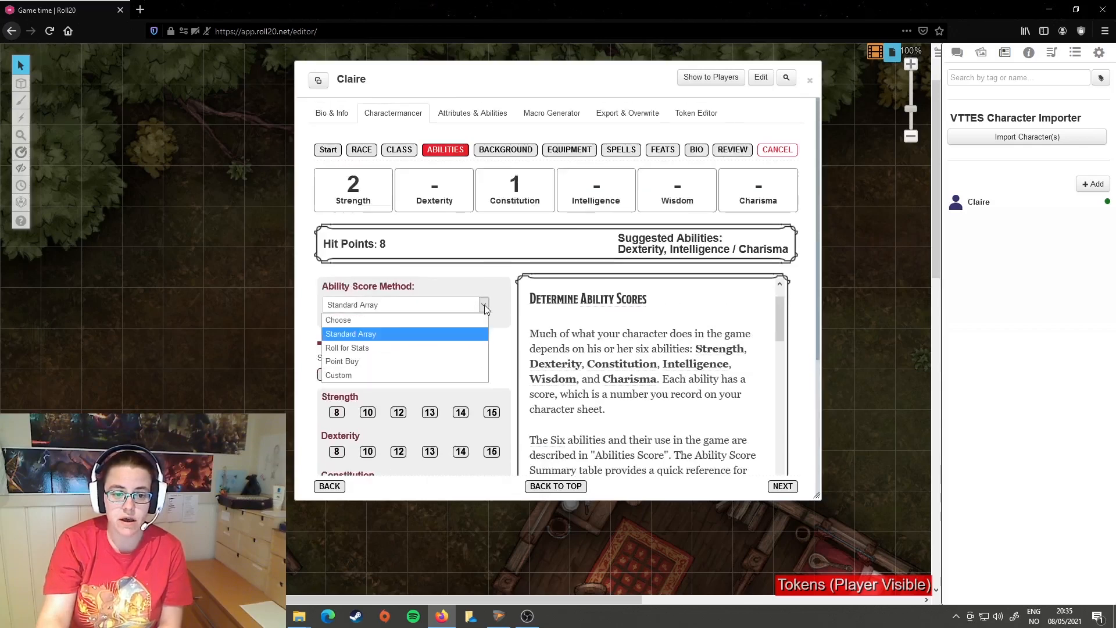
{"action": "left_click", "coordinate": [459, 348]}
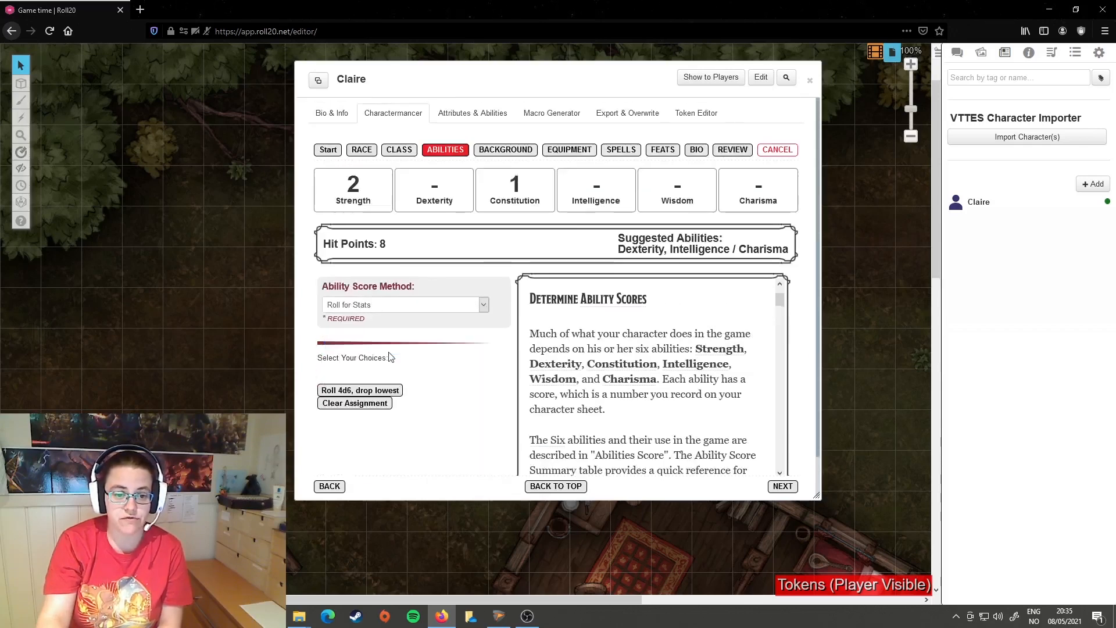
{"action": "left_click", "coordinate": [352, 395]}
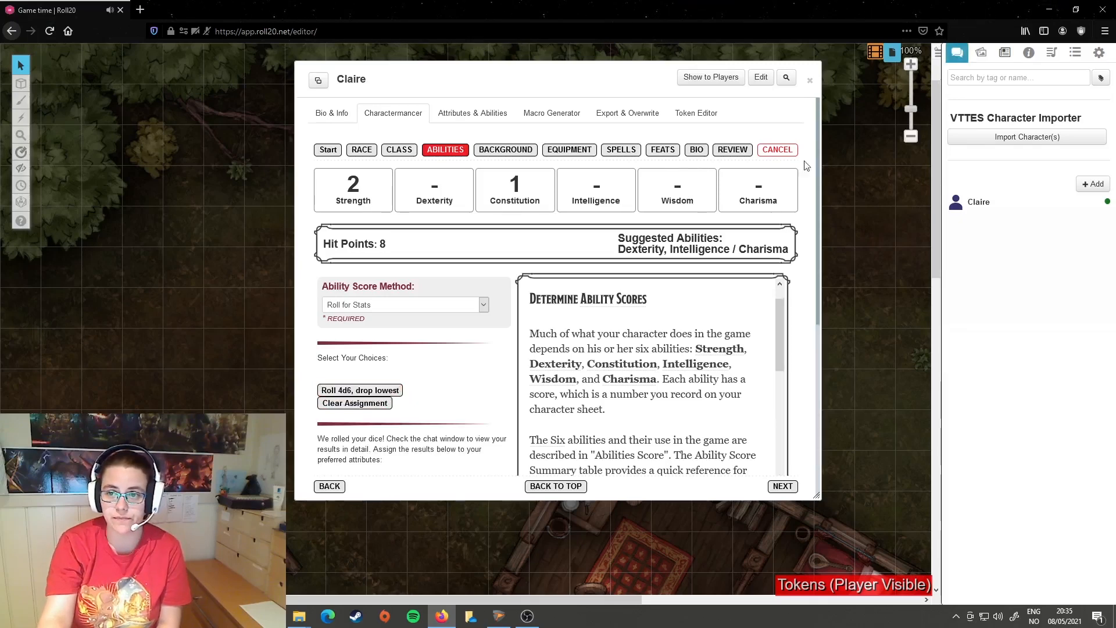
{"action": "left_click", "coordinate": [959, 58]}
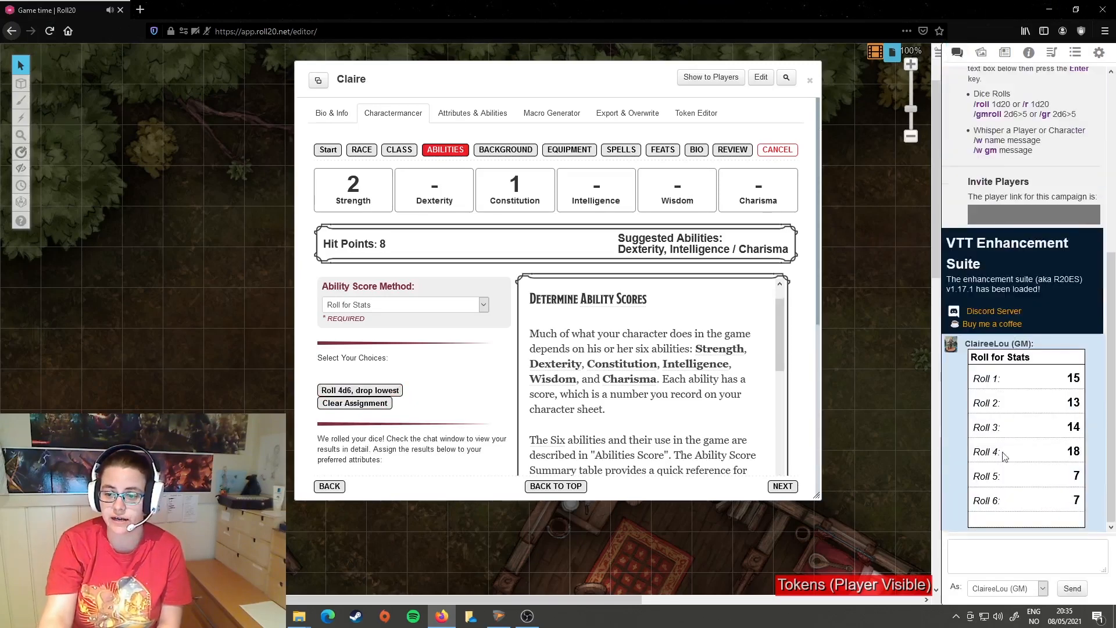
Step: Assign the rolled scores as Strength 13, Dexterity 18, Constitution 15, Intelligence 7, Wisdom 7 and Charisma 14
{"action": "scroll", "coordinate": [407, 337], "scroll_direction": "down", "scroll_amount": 5}
{"action": "scroll", "coordinate": [340, 248], "scroll_direction": "down", "scroll_amount": 1}
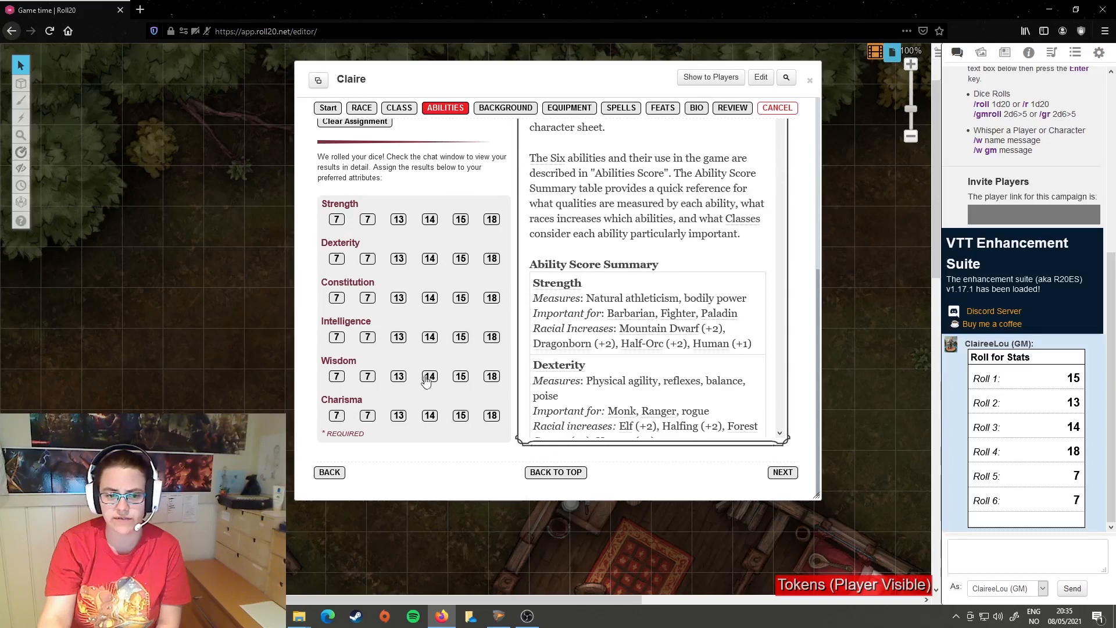
{"action": "scroll", "coordinate": [485, 281], "scroll_direction": "up", "scroll_amount": 5}
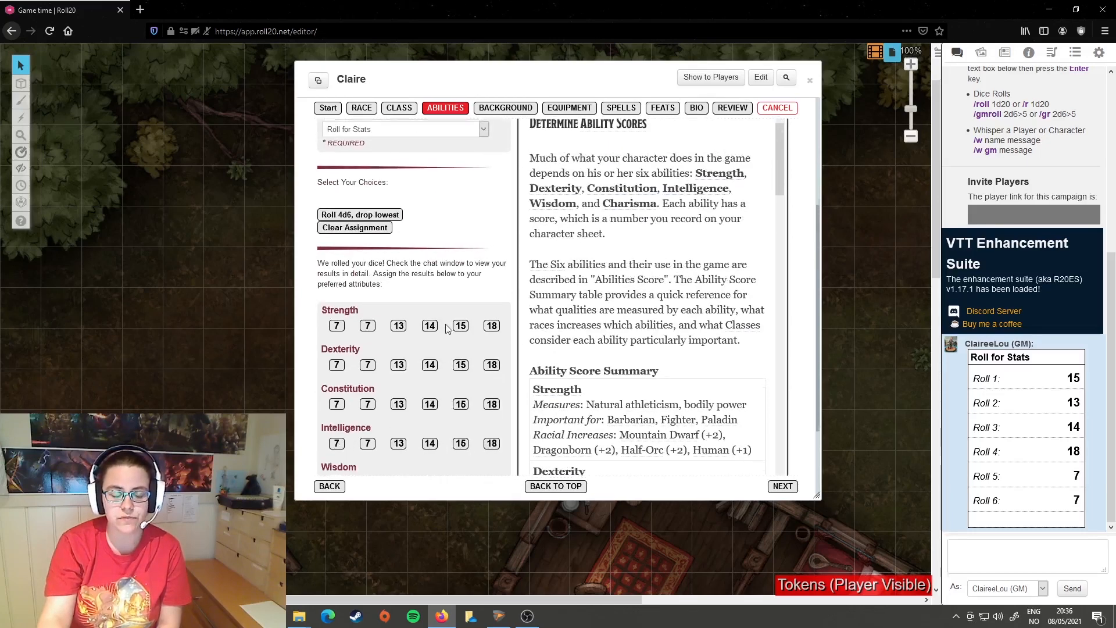
{"action": "scroll", "coordinate": [481, 323], "scroll_direction": "up", "scroll_amount": 4}
{"action": "scroll", "coordinate": [460, 354], "scroll_direction": "down", "scroll_amount": 8}
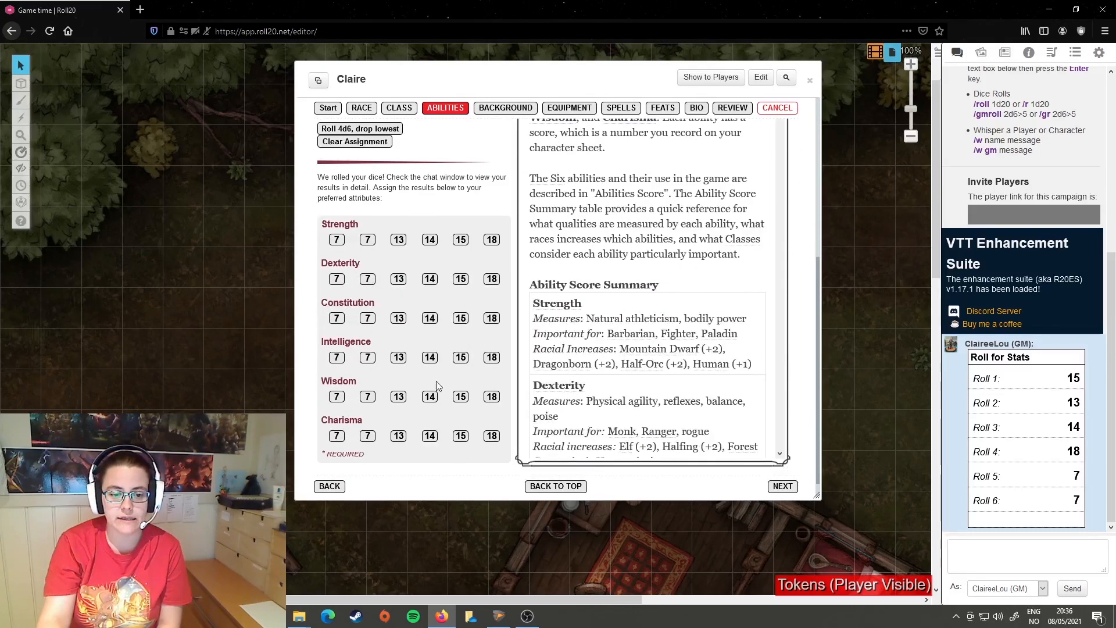
{"action": "left_click", "coordinate": [337, 357]}
{"action": "left_click", "coordinate": [368, 397]}
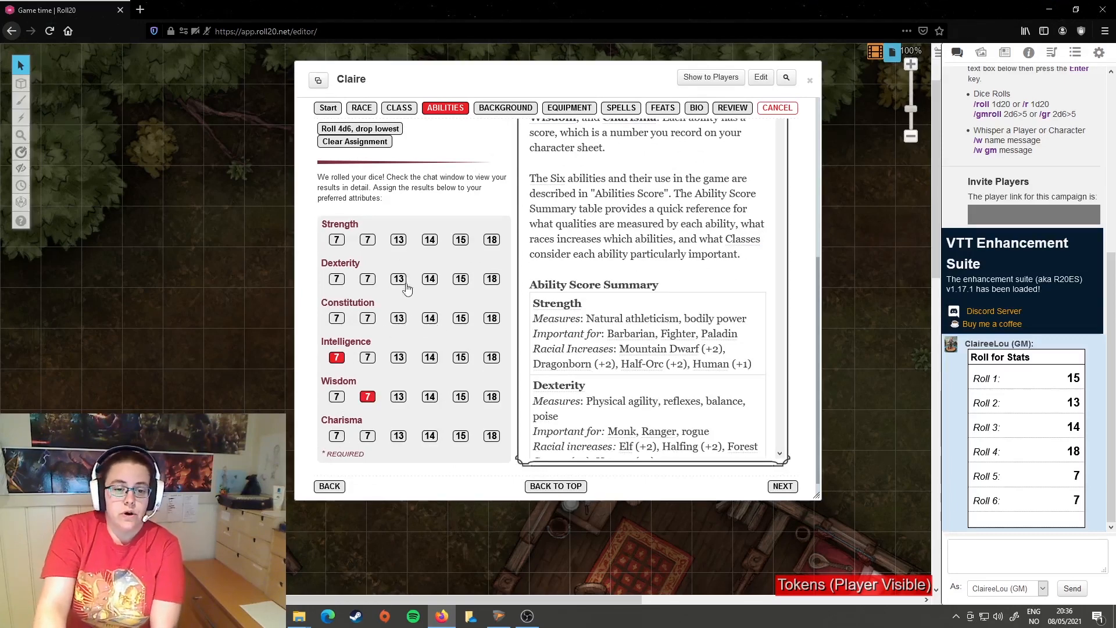
{"action": "left_click", "coordinate": [399, 240]}
{"action": "left_click", "coordinate": [491, 279]}
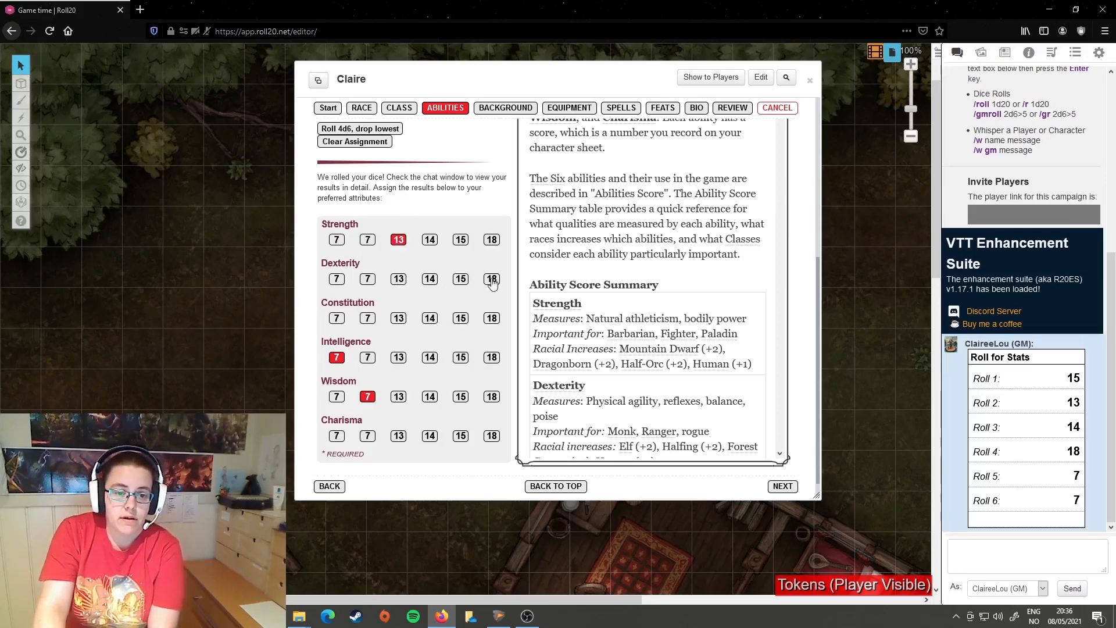
{"action": "left_click", "coordinate": [460, 322]}
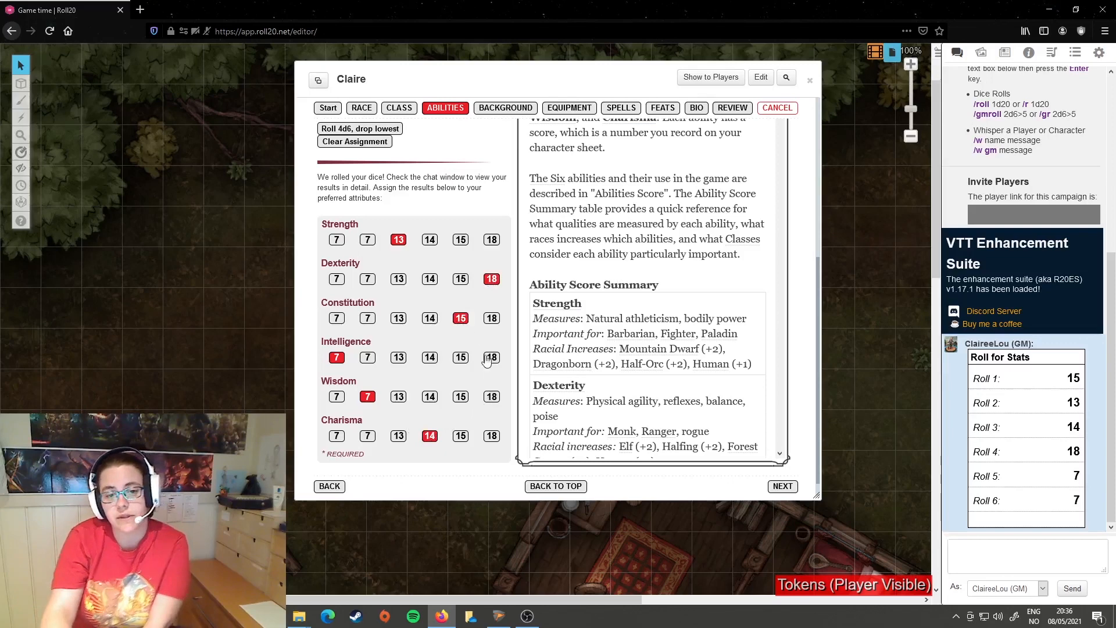
{"action": "scroll", "coordinate": [442, 378], "scroll_direction": "up", "scroll_amount": 5}
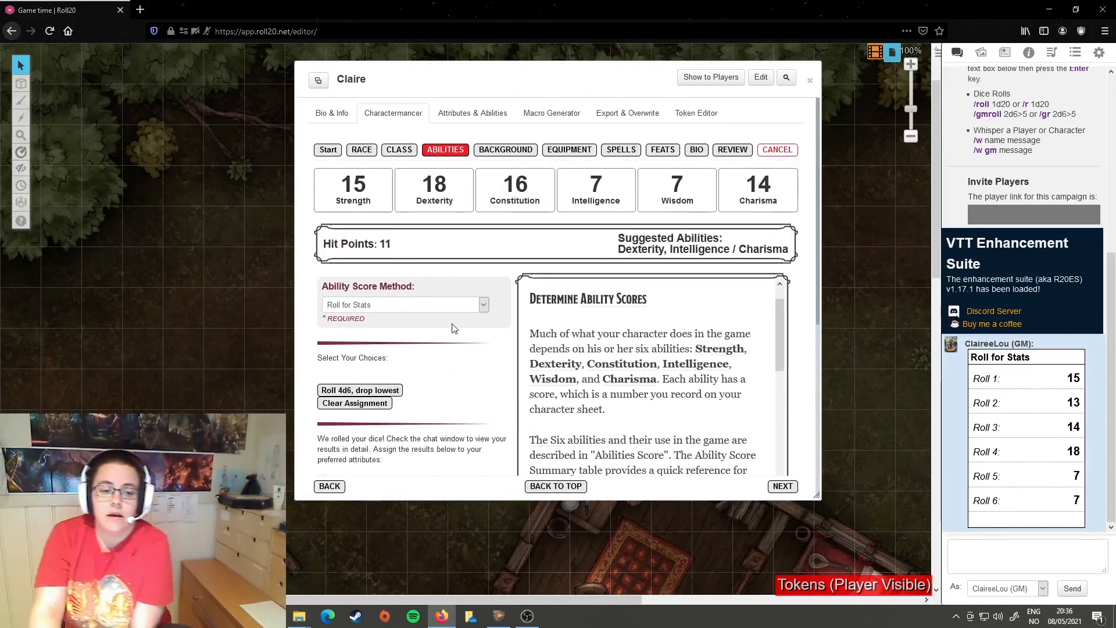
Step: Set the Ability Score Method to Point Buy and assign Strength 15, Dexterity 11, Constitution 14, Intelligence 10, Wisdom 9 and Charisma 9
{"action": "left_click", "coordinate": [486, 305]}
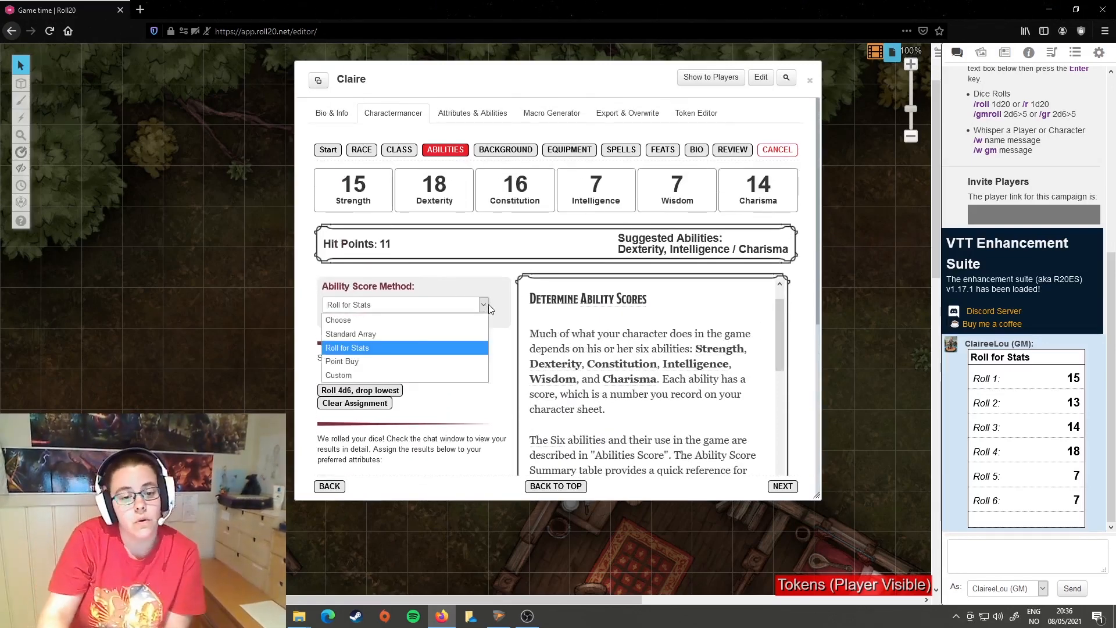
{"action": "left_click", "coordinate": [368, 361]}
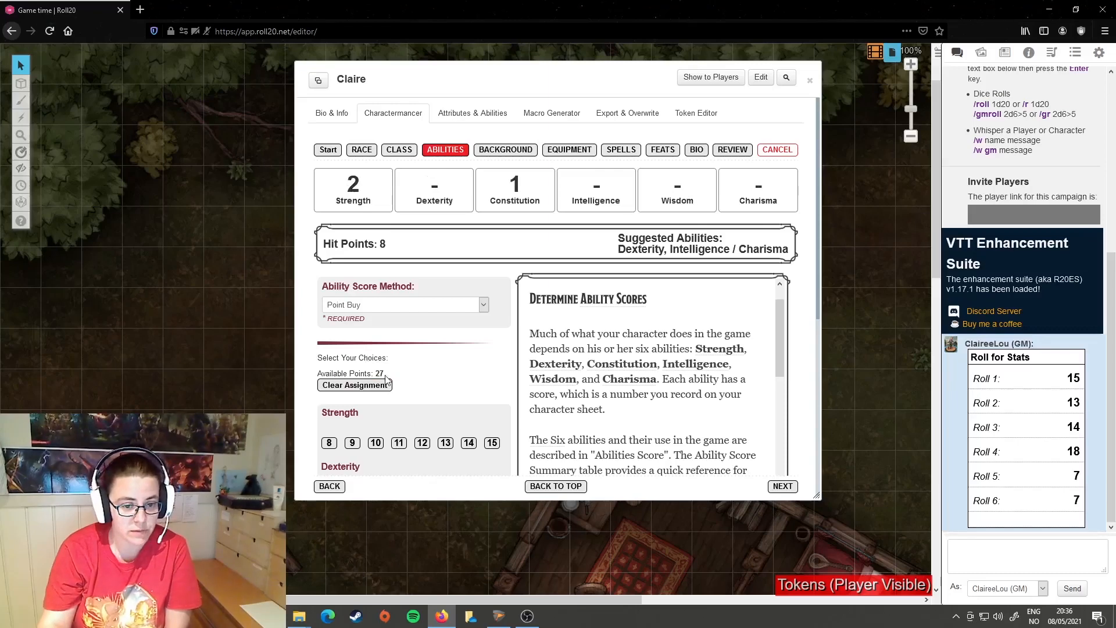
{"action": "scroll", "coordinate": [385, 375], "scroll_direction": "down", "scroll_amount": 3}
{"action": "left_click", "coordinate": [492, 285]}
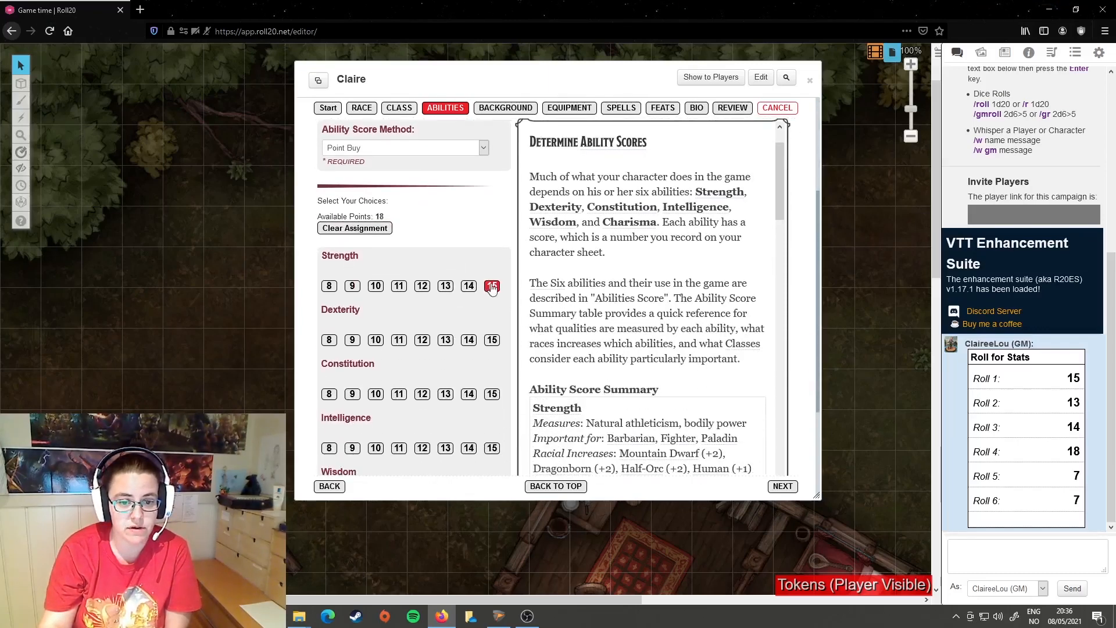
{"action": "left_click", "coordinate": [400, 342]}
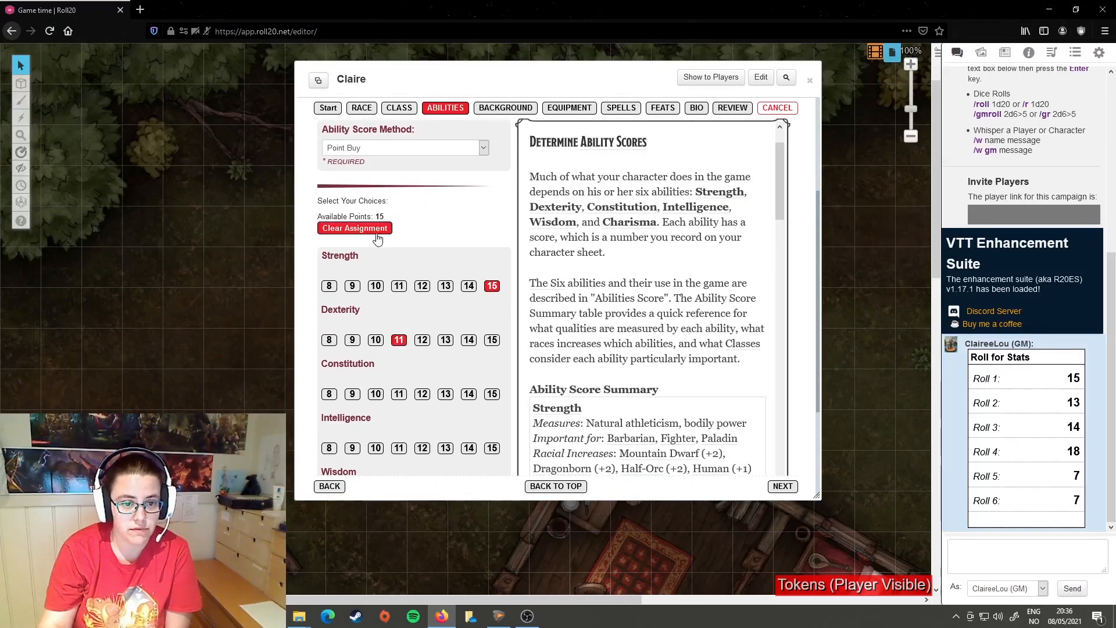
{"action": "left_click", "coordinate": [469, 395]}
{"action": "left_click", "coordinate": [376, 449]}
{"action": "scroll", "coordinate": [378, 261], "scroll_direction": "down", "scroll_amount": 3}
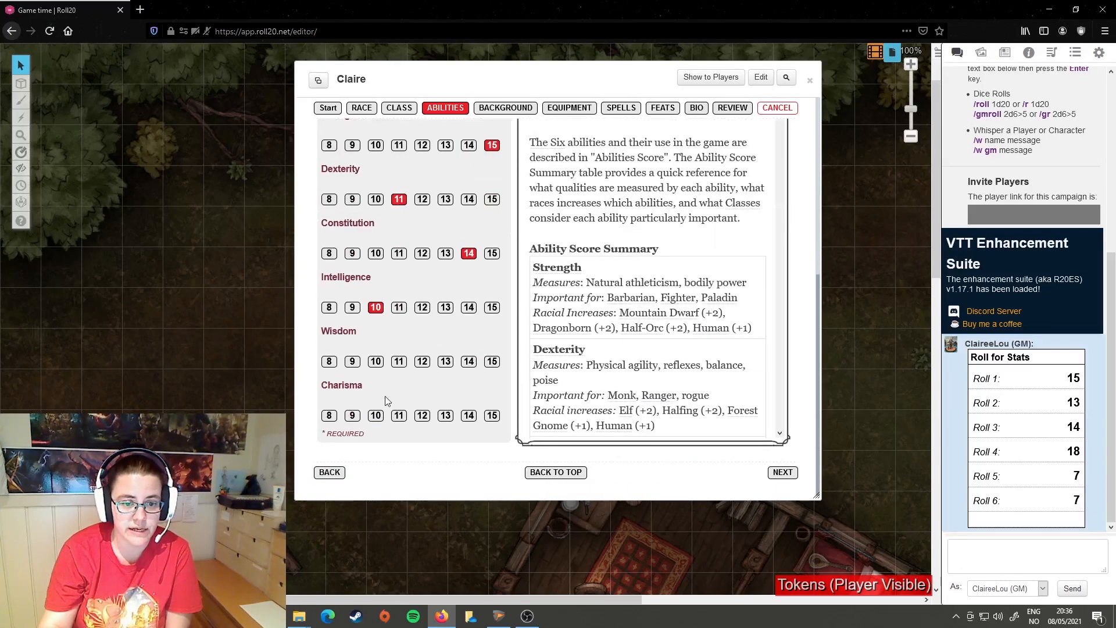
{"action": "left_click", "coordinate": [353, 364]}
{"action": "scroll", "coordinate": [407, 360], "scroll_direction": "down", "scroll_amount": 5}
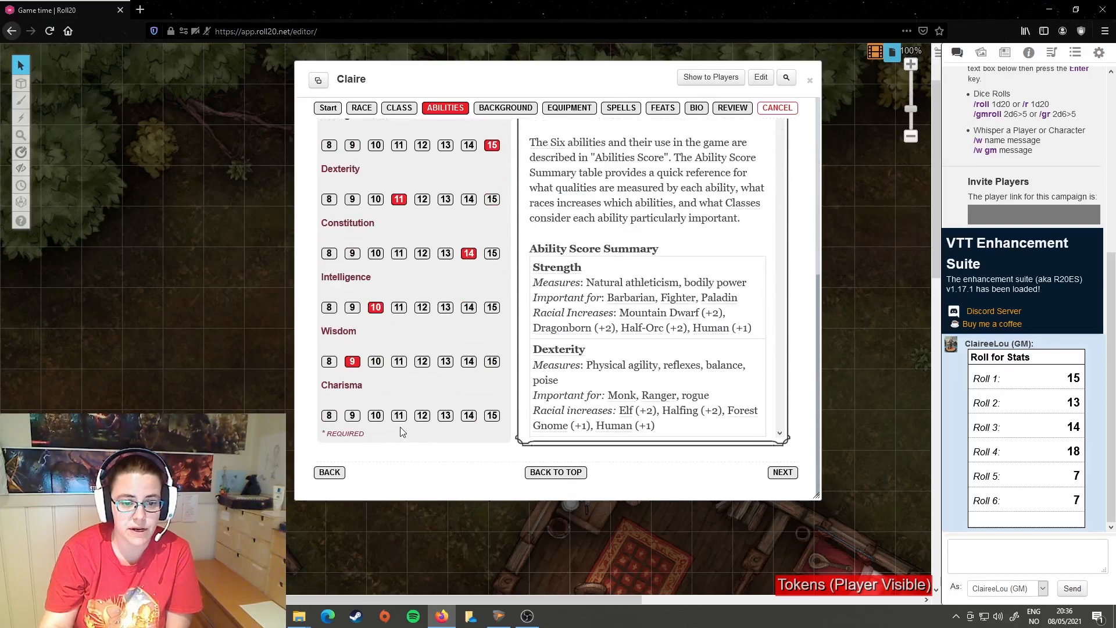
{"action": "left_click", "coordinate": [352, 415]}
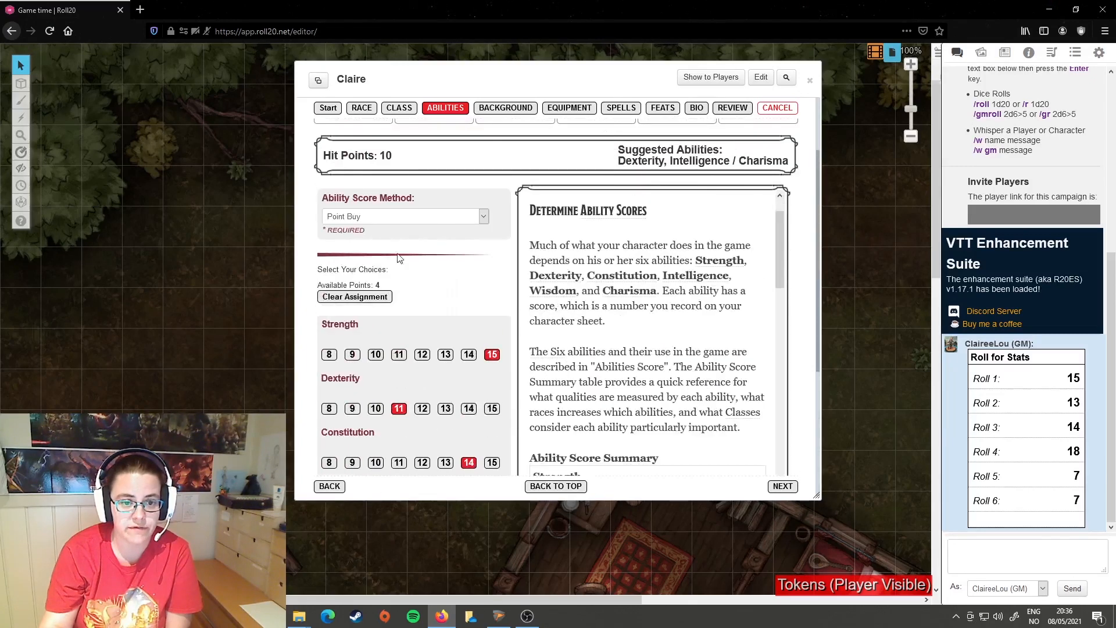
Step: Spend remaining Point Buy points by raising one ability score stepwise through 12 and 13 to 14
{"action": "scroll", "coordinate": [470, 376], "scroll_direction": "down", "scroll_amount": 1}
{"action": "left_click", "coordinate": [422, 356]}
{"action": "left_click", "coordinate": [447, 357]}
{"action": "left_click", "coordinate": [468, 356]}
{"action": "scroll", "coordinate": [483, 343], "scroll_direction": "up", "scroll_amount": 3}
Step: Set the Ability Score Method to Custom and enter Strength 14, Dexterity 18, Constitution 11, Intelligence 17, Wisdom 2 and Charisma 1
{"action": "left_click", "coordinate": [483, 306]}
{"action": "left_click", "coordinate": [363, 375]}
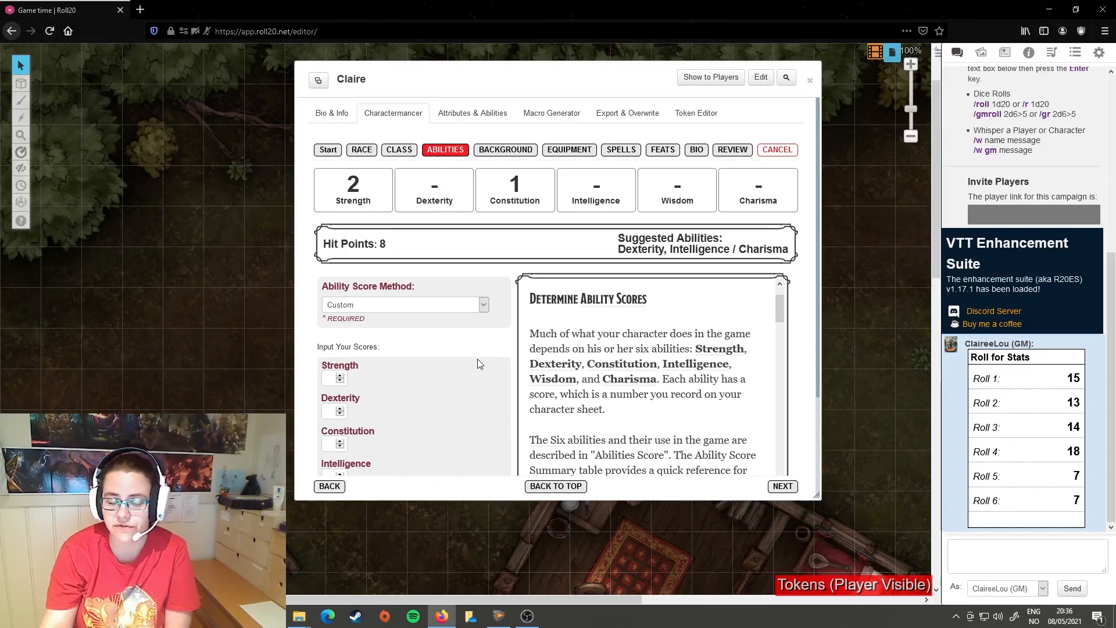
{"action": "scroll", "coordinate": [418, 347], "scroll_direction": "down", "scroll_amount": 1}
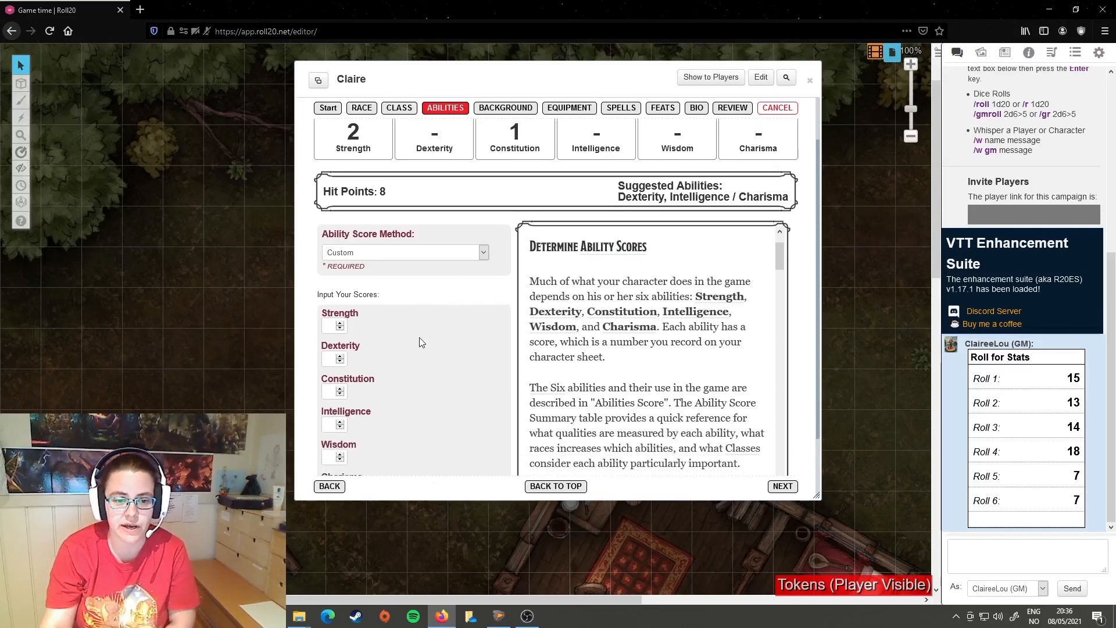
{"action": "scroll", "coordinate": [419, 343], "scroll_direction": "down", "scroll_amount": 1}
{"action": "left_click", "coordinate": [332, 275]}
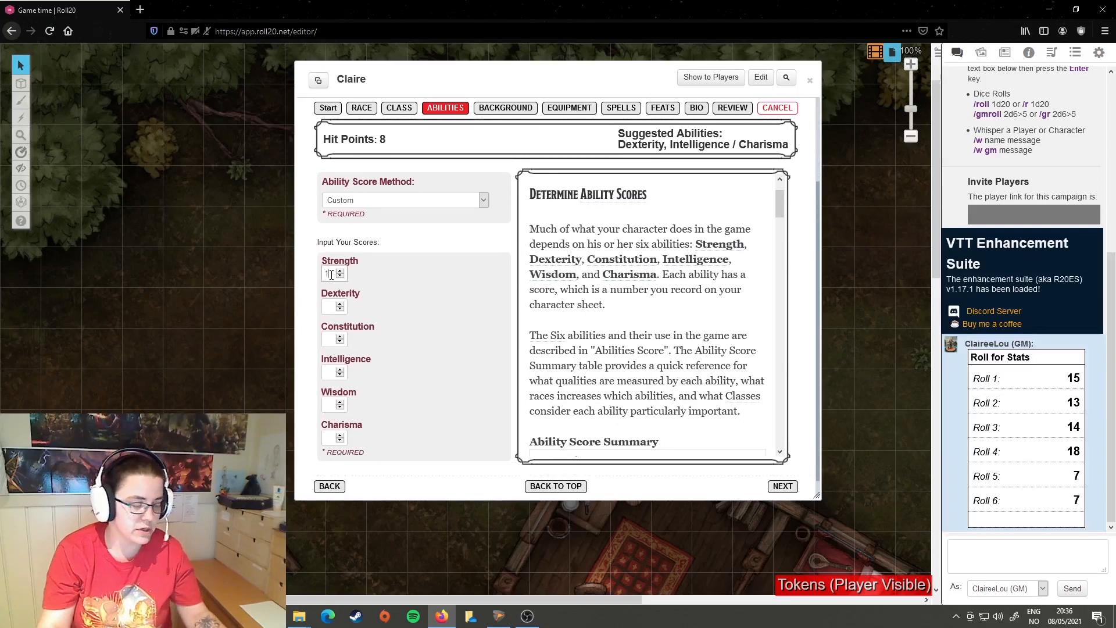
{"action": "left_click", "coordinate": [335, 307]}
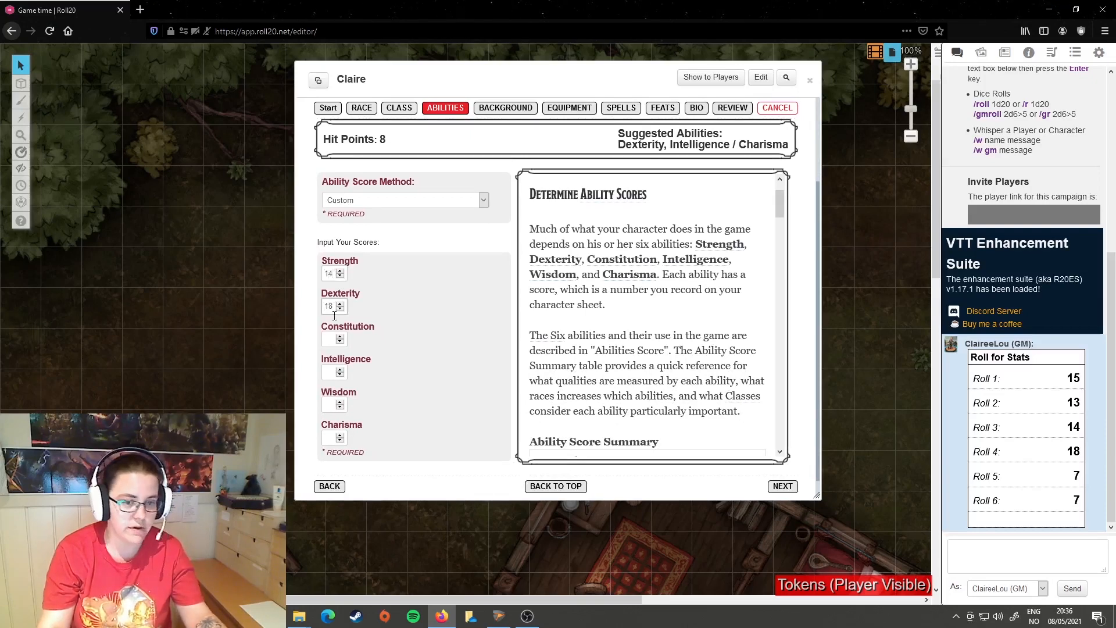
{"action": "left_click", "coordinate": [329, 341]}
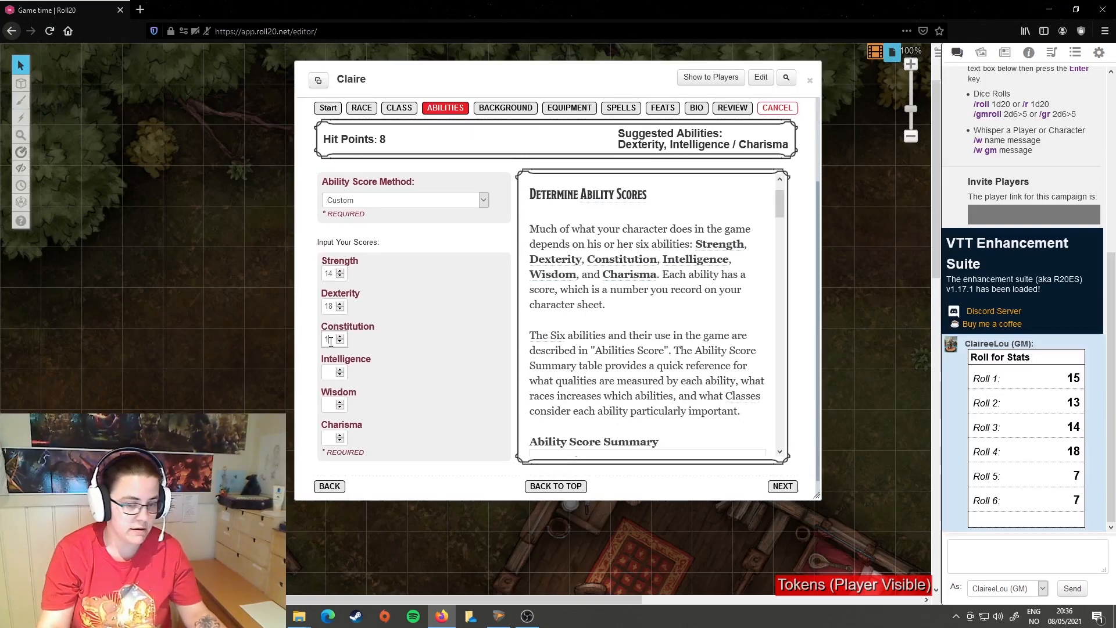
{"action": "left_click", "coordinate": [333, 370]}
{"action": "left_click", "coordinate": [327, 405]}
{"action": "type", "text": "2"}
{"action": "left_click", "coordinate": [327, 441]}
{"action": "type", "text": "1"}
{"action": "left_click", "coordinate": [434, 406]}
Step: Set the Ability Score Method to Standard Array and assign Strength 8, Dexterity 10, Constitution 12, Intelligence 13, Wisdom 14 and Charisma 15
{"action": "scroll", "coordinate": [442, 399], "scroll_direction": "up", "scroll_amount": 4}
{"action": "left_click", "coordinate": [482, 306]}
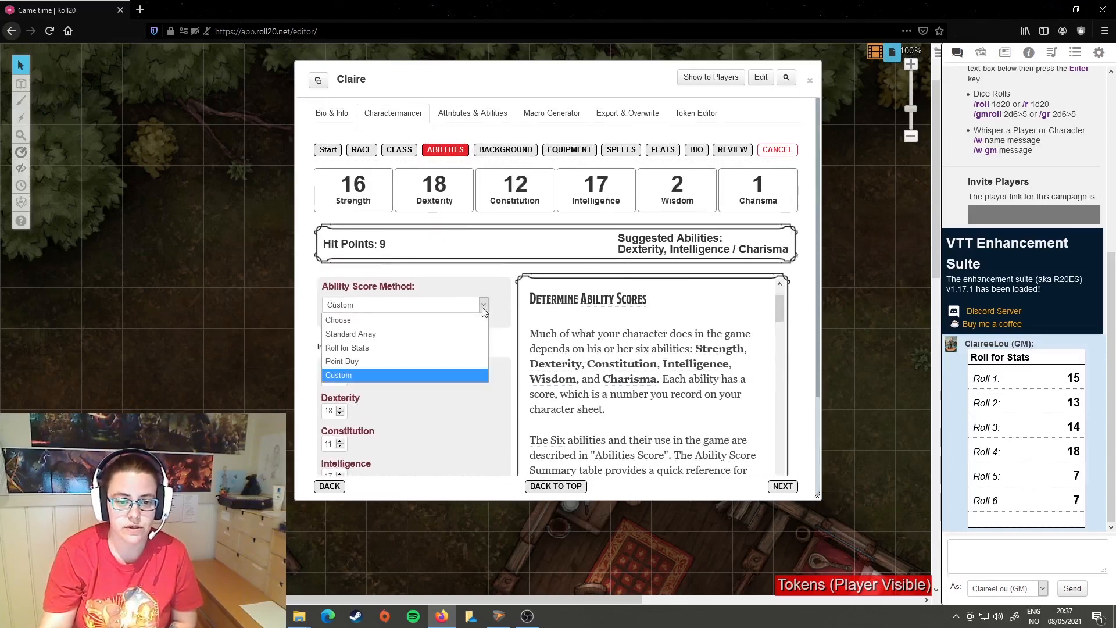
{"action": "left_click", "coordinate": [382, 340]}
{"action": "scroll", "coordinate": [378, 326], "scroll_direction": "down", "scroll_amount": 3}
{"action": "left_click", "coordinate": [337, 219]}
{"action": "left_click", "coordinate": [367, 259]}
{"action": "left_click", "coordinate": [398, 298]}
{"action": "left_click", "coordinate": [429, 337]}
{"action": "left_click", "coordinate": [461, 376]}
{"action": "left_click", "coordinate": [492, 415]}
{"action": "scroll", "coordinate": [500, 349], "scroll_direction": "up", "scroll_amount": 3}
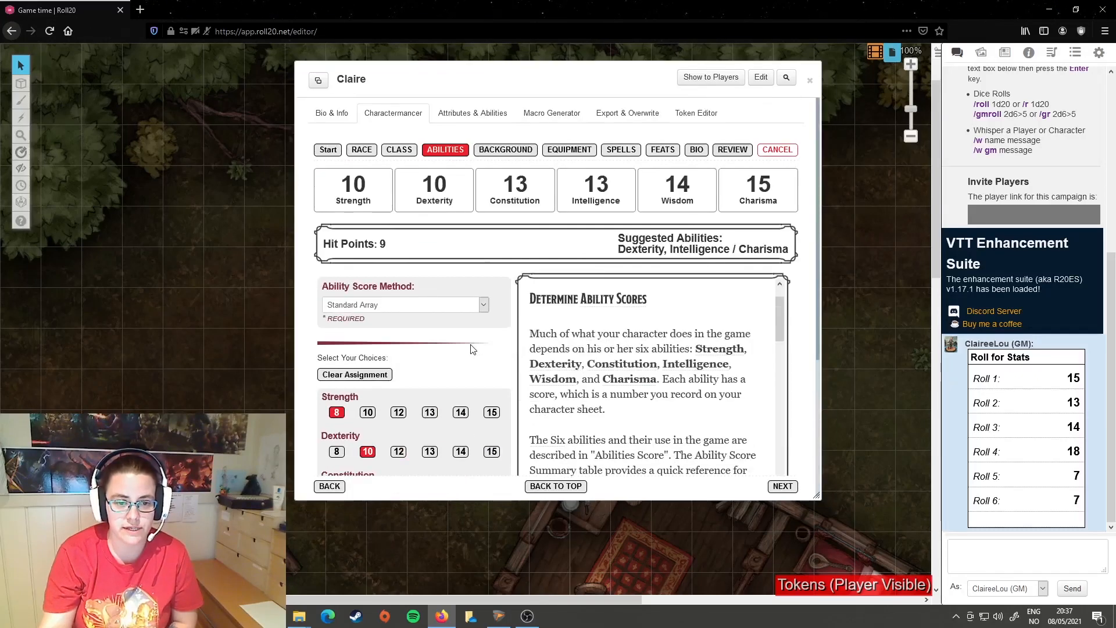
Step: Proceed to the background selection and set the character's background to Rival Intern (AI)
{"action": "scroll", "coordinate": [471, 349], "scroll_direction": "down", "scroll_amount": 3}
{"action": "left_click", "coordinate": [783, 473]}
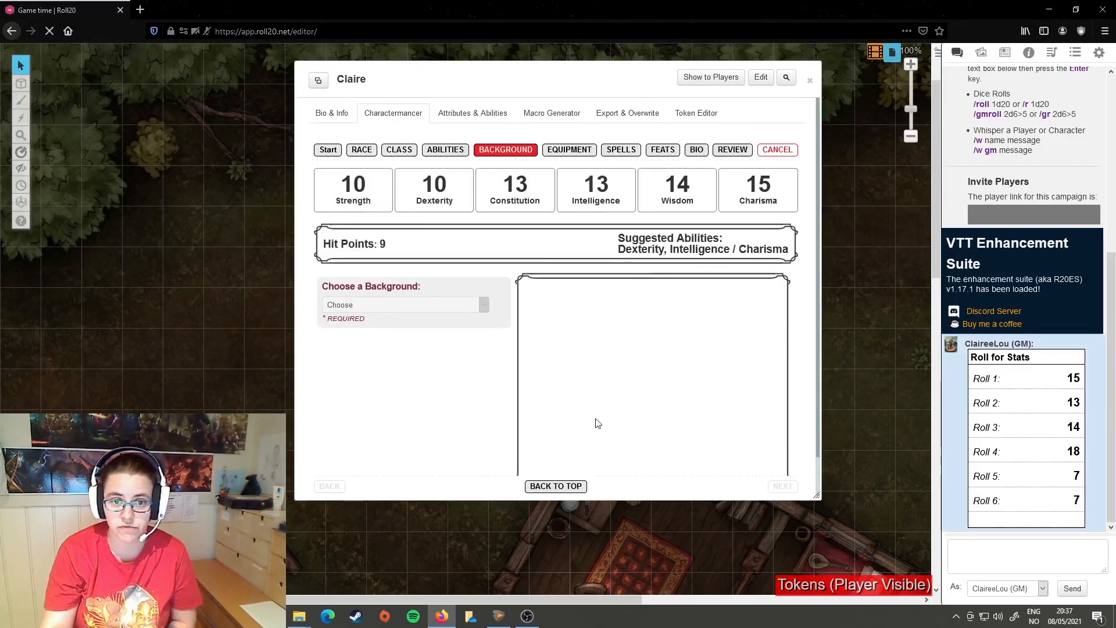
{"action": "left_click", "coordinate": [486, 306]}
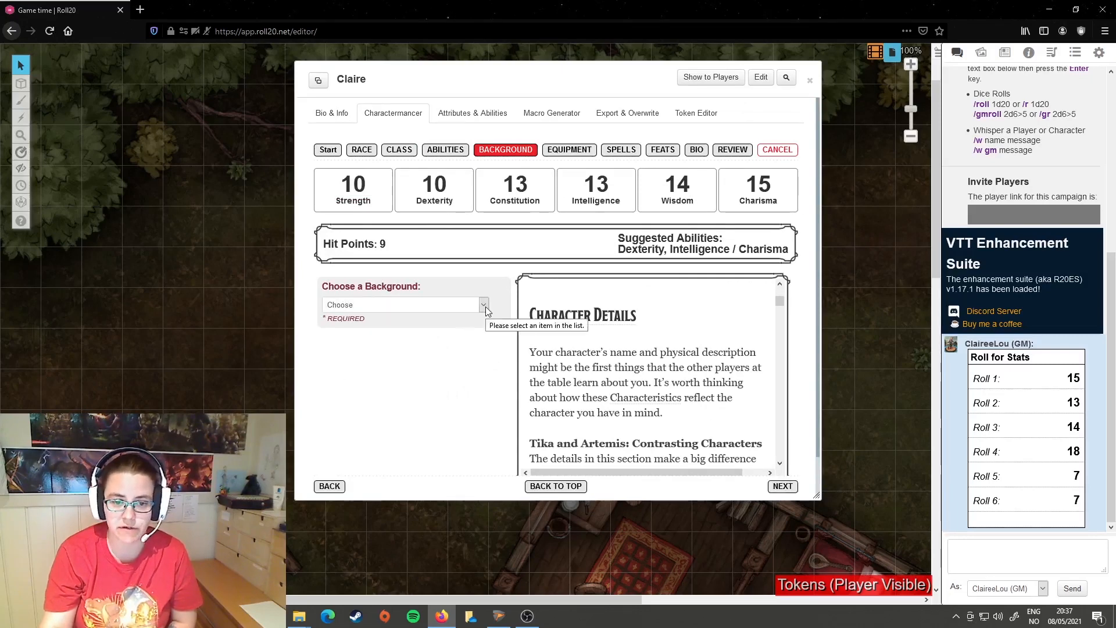
{"action": "scroll", "coordinate": [423, 428], "scroll_direction": "down", "scroll_amount": 8}
{"action": "scroll", "coordinate": [423, 427], "scroll_direction": "down", "scroll_amount": 3}
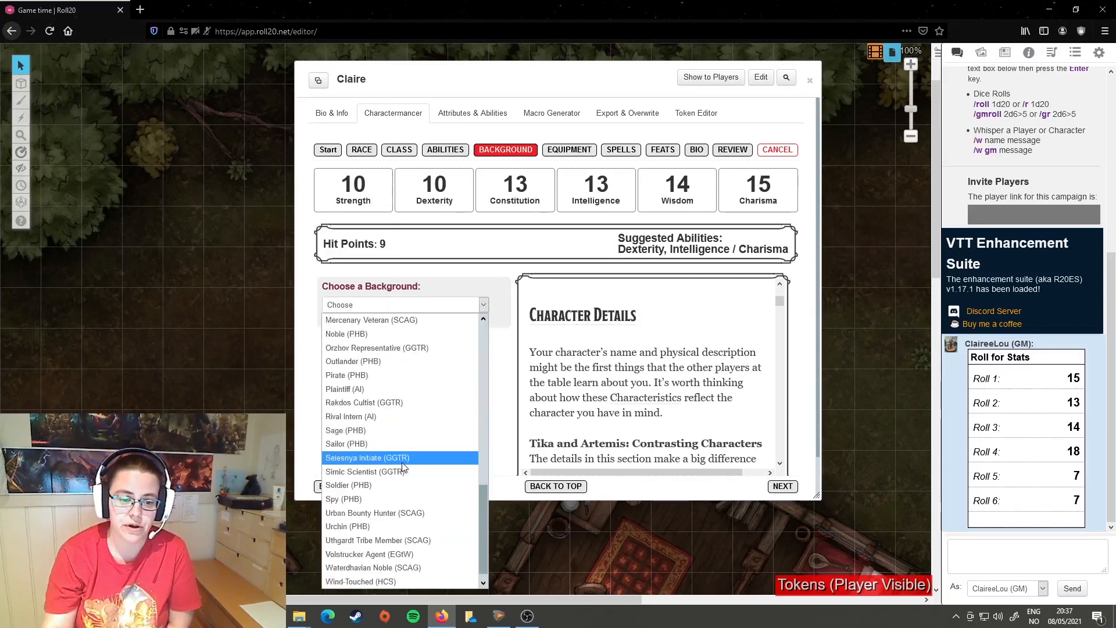
{"action": "left_click", "coordinate": [422, 457]}
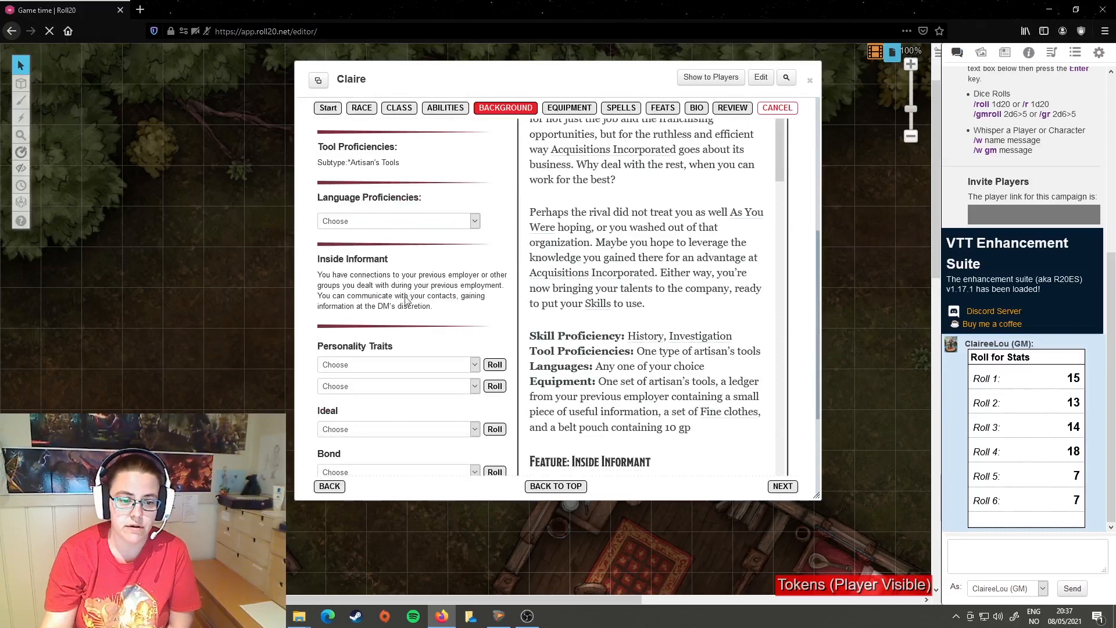
Step: Set the Rival Intern background's language proficiency to Halfling (PHB)
{"action": "scroll", "coordinate": [468, 279], "scroll_direction": "down", "scroll_amount": 3}
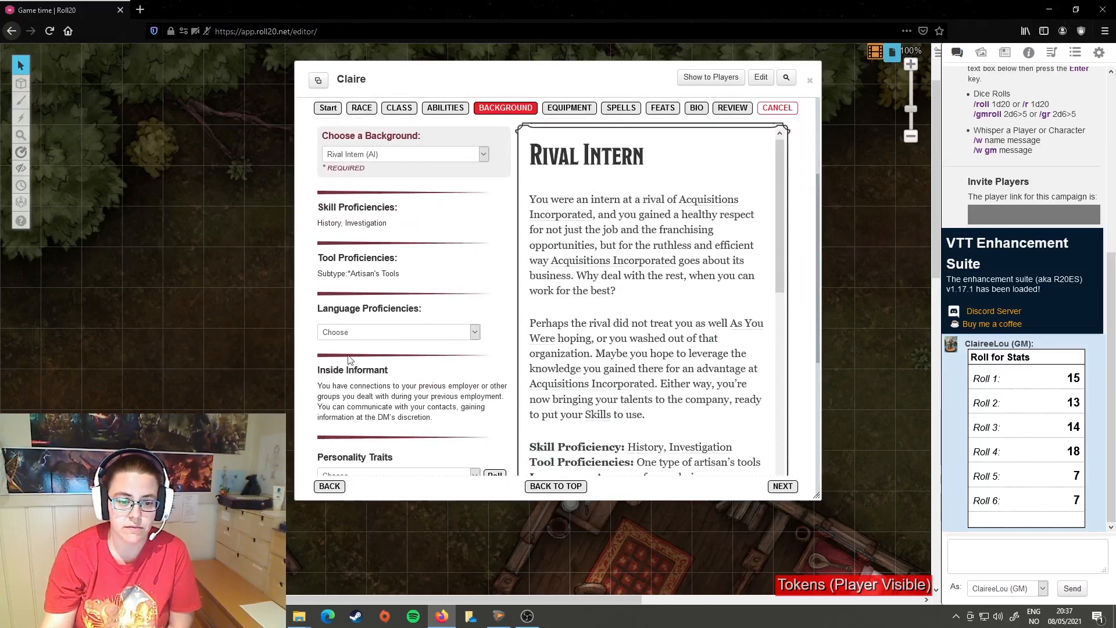
{"action": "left_click", "coordinate": [478, 335]}
{"action": "left_click", "coordinate": [407, 278]}
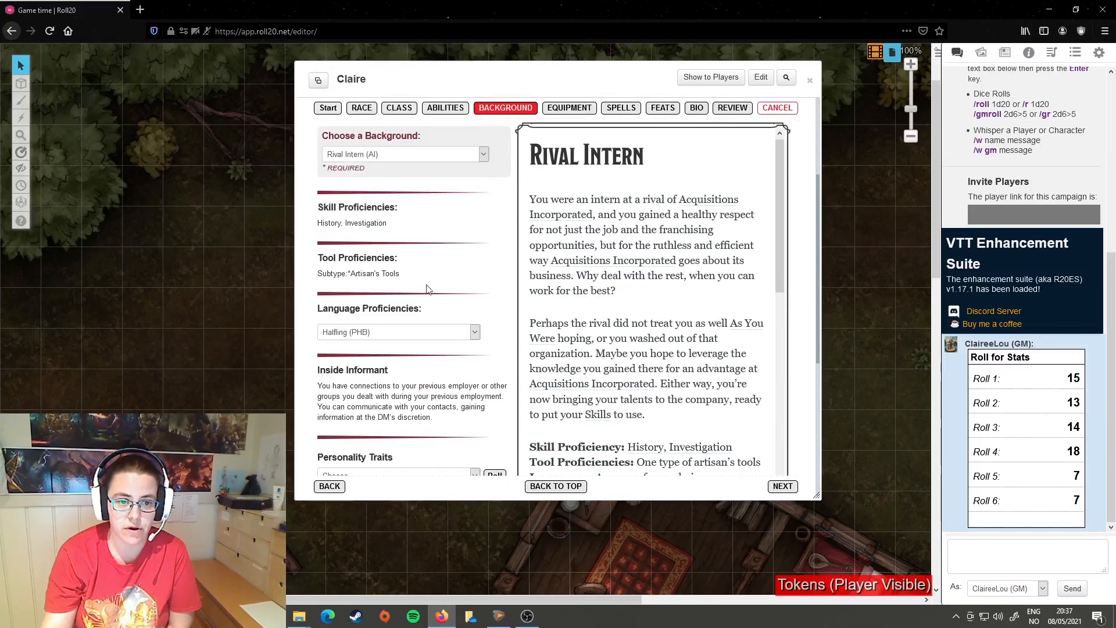
Step: Choose the personality traits beginning "This company is so much better than my previous one" and "The job is important, but the relationships"
{"action": "scroll", "coordinate": [468, 282], "scroll_direction": "down", "scroll_amount": 5}
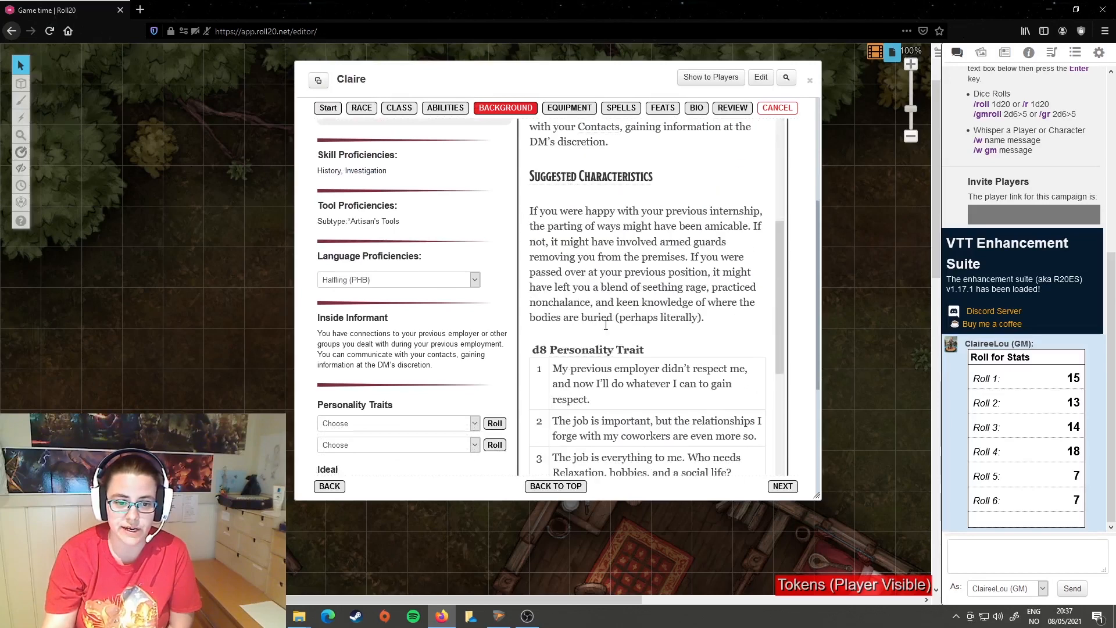
{"action": "scroll", "coordinate": [401, 303], "scroll_direction": "up", "scroll_amount": 5}
{"action": "scroll", "coordinate": [395, 270], "scroll_direction": "down", "scroll_amount": 4}
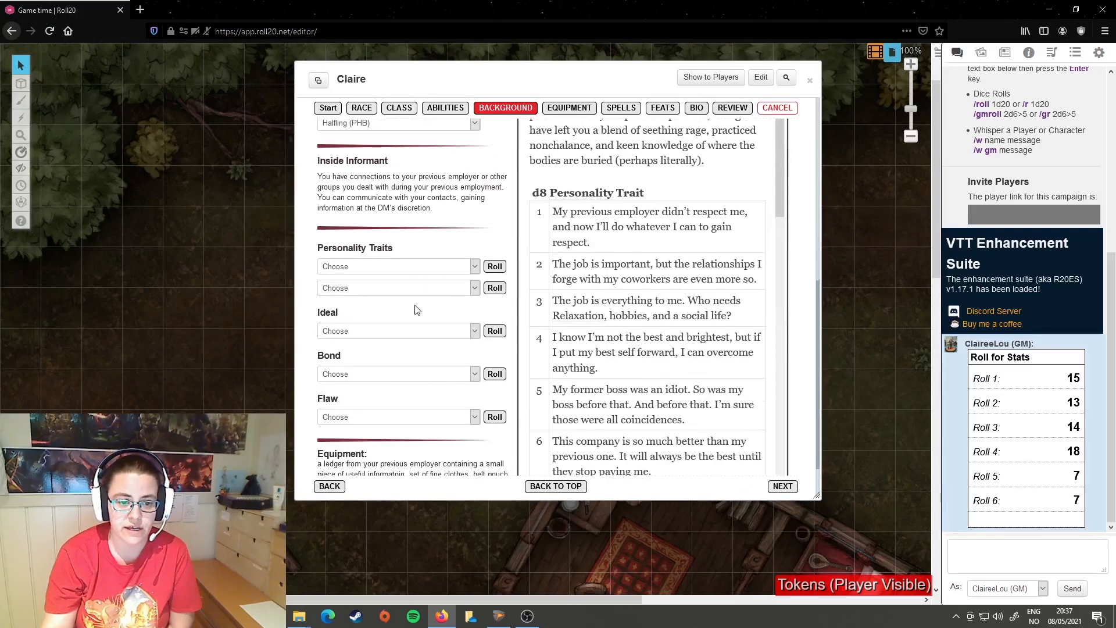
{"action": "left_click", "coordinate": [475, 268]}
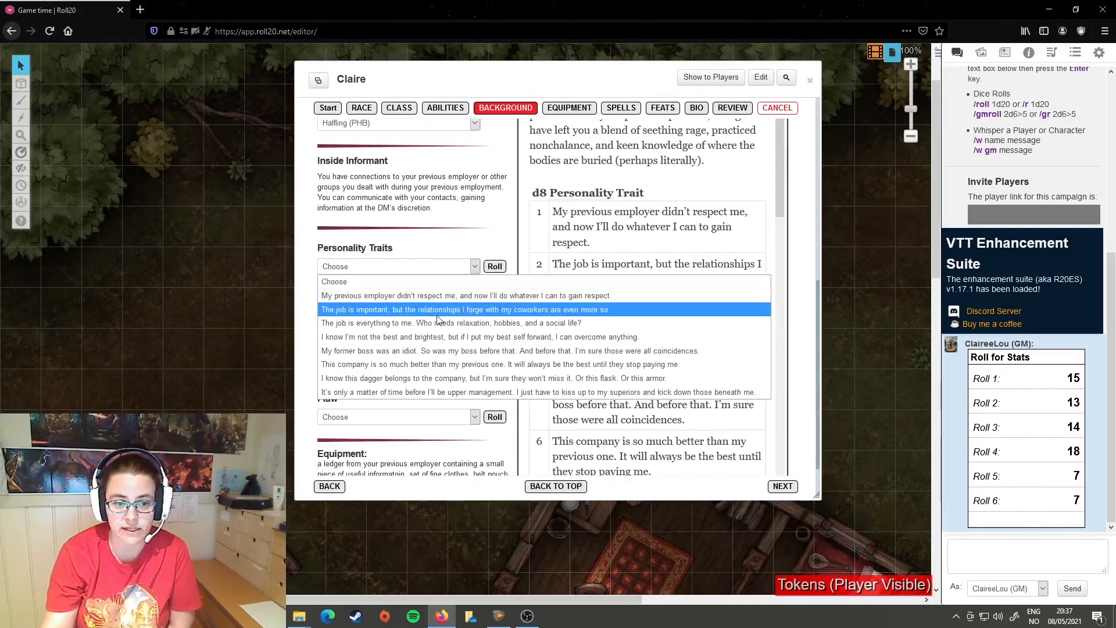
{"action": "left_click", "coordinate": [407, 365]}
{"action": "left_click", "coordinate": [475, 288]}
{"action": "left_click", "coordinate": [404, 329]}
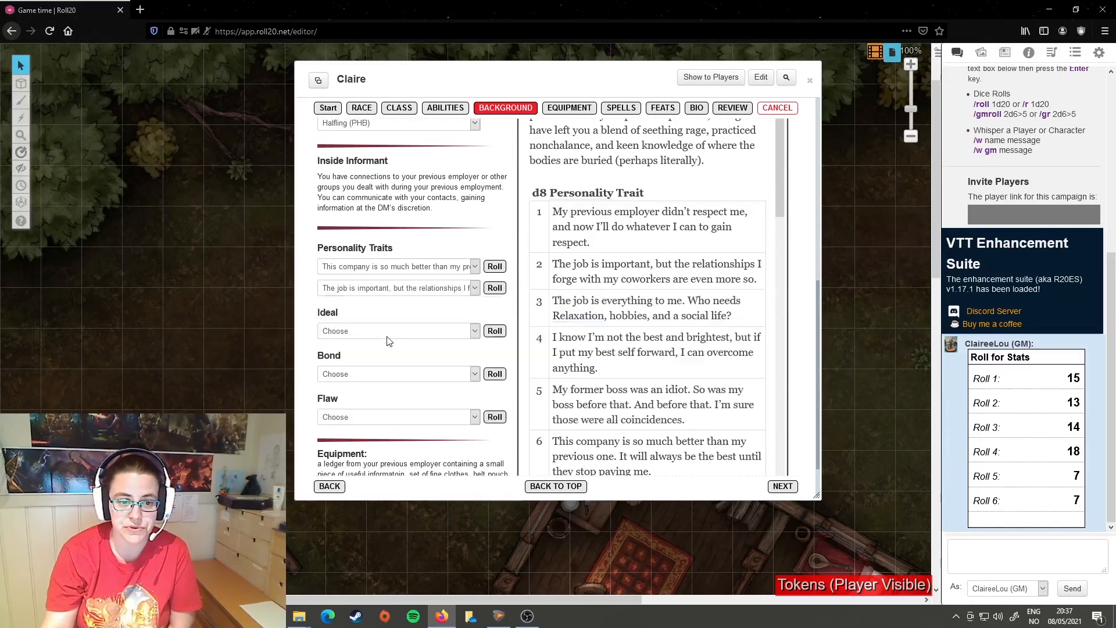
Step: Roll randomly for the character's Ideal, Bond and Flaw in the background section
{"action": "scroll", "coordinate": [440, 310], "scroll_direction": "down", "scroll_amount": 1}
{"action": "left_click", "coordinate": [476, 280]}
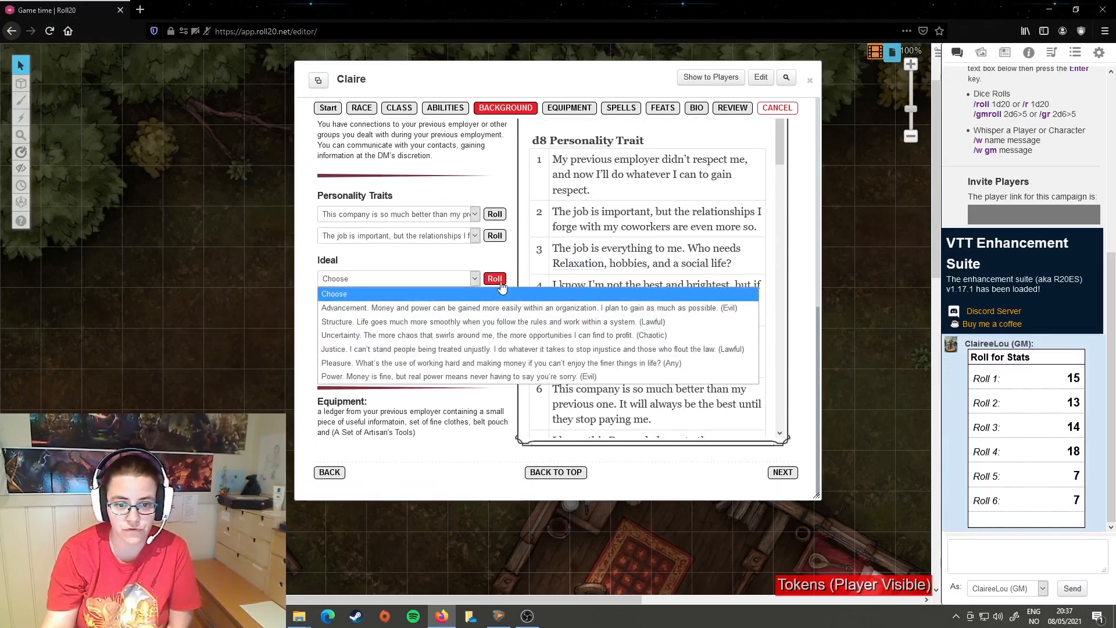
{"action": "left_click", "coordinate": [495, 278]}
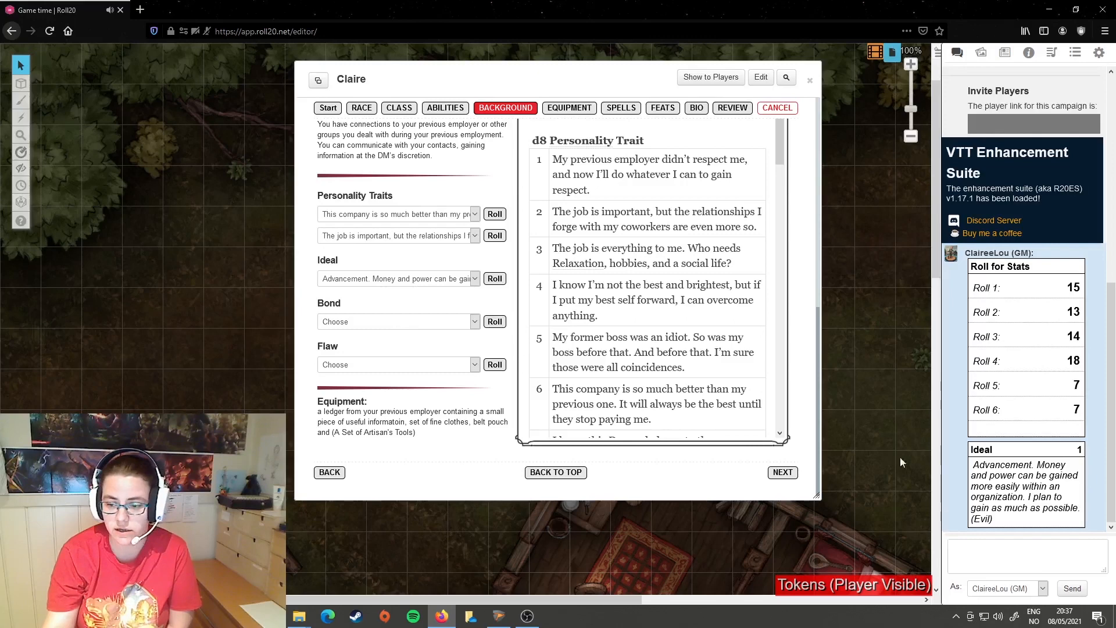
{"action": "scroll", "coordinate": [657, 383], "scroll_direction": "down", "scroll_amount": 2}
{"action": "left_click", "coordinate": [495, 321]}
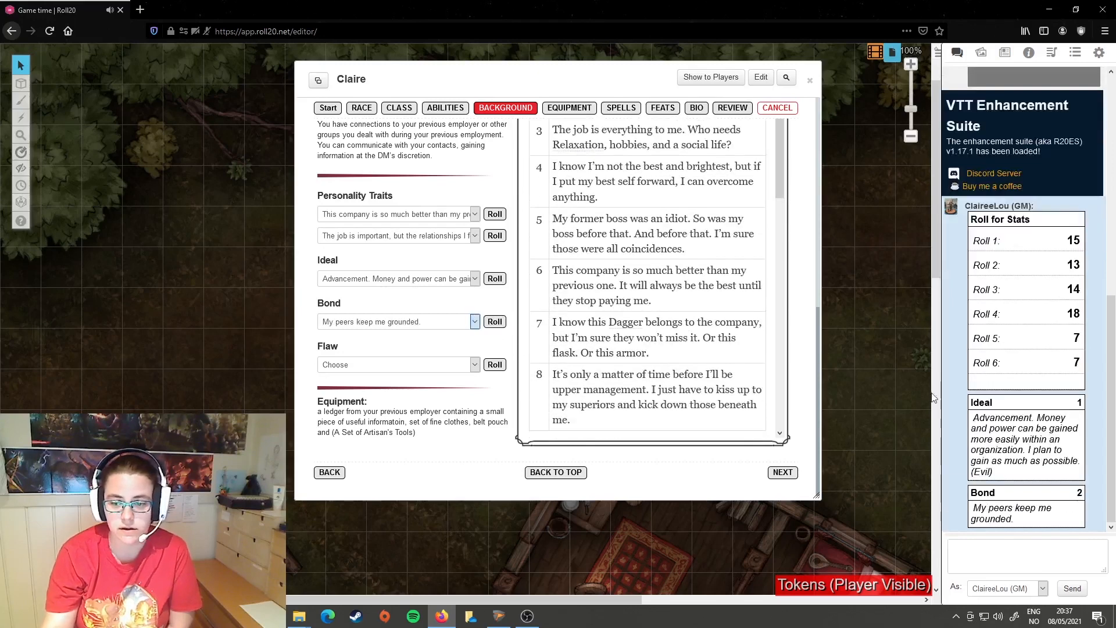
{"action": "left_click", "coordinate": [494, 365]}
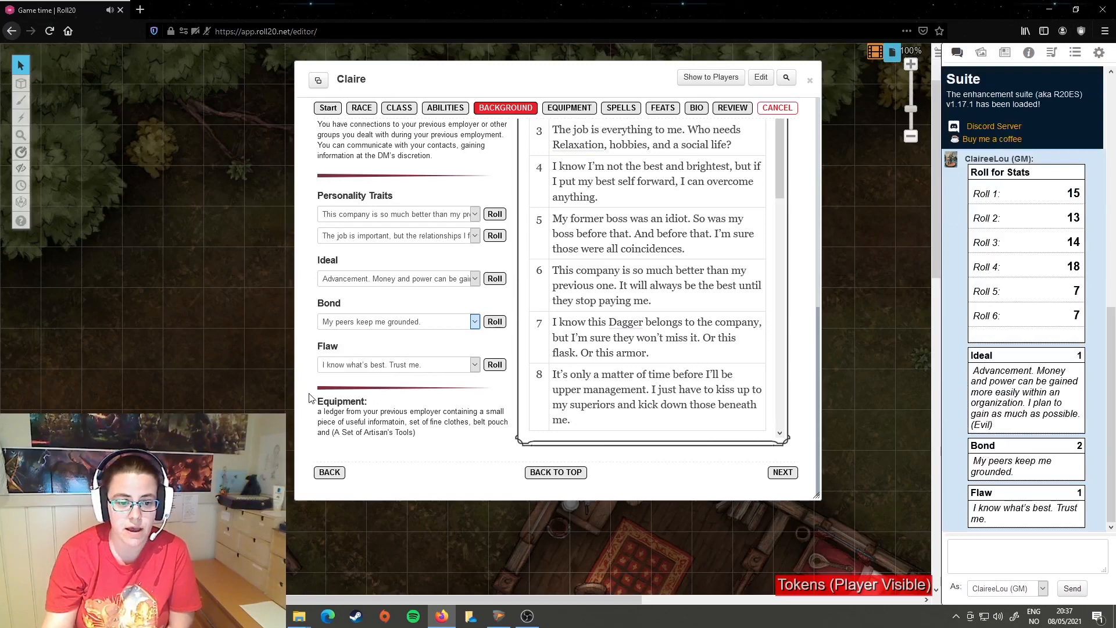
Step: Review the equipment granted by the background and proceed to the equipment selection
{"action": "left_click_drag", "start_coordinate": [313, 406], "coordinate": [464, 441]}
{"action": "left_click", "coordinate": [408, 441]}
{"action": "scroll", "coordinate": [456, 435], "scroll_direction": "up", "scroll_amount": 7}
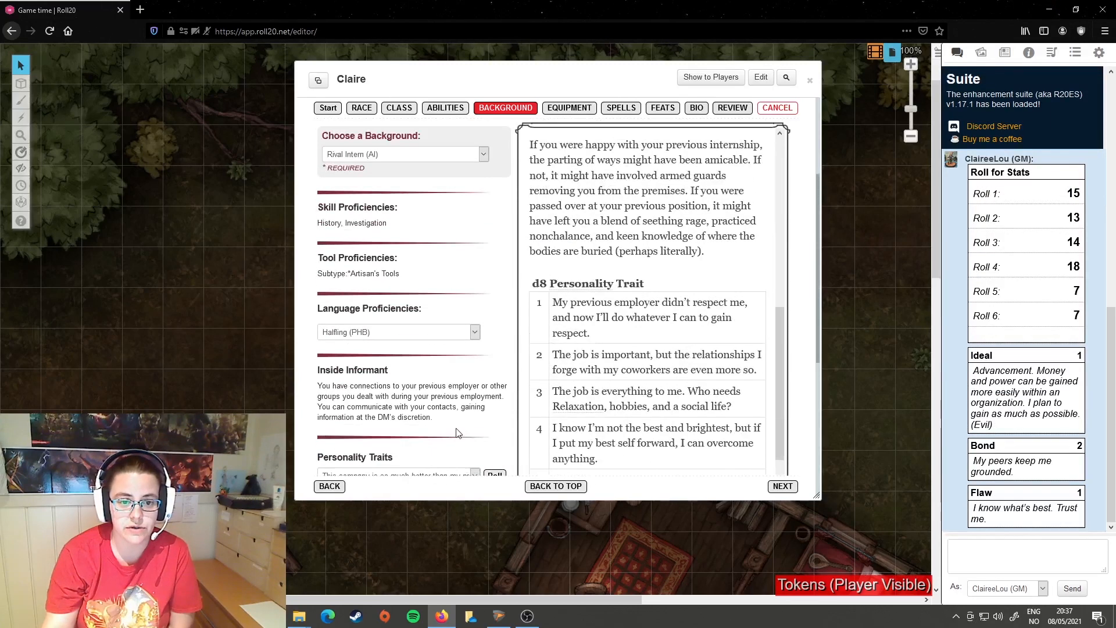
{"action": "left_click", "coordinate": [576, 151]}
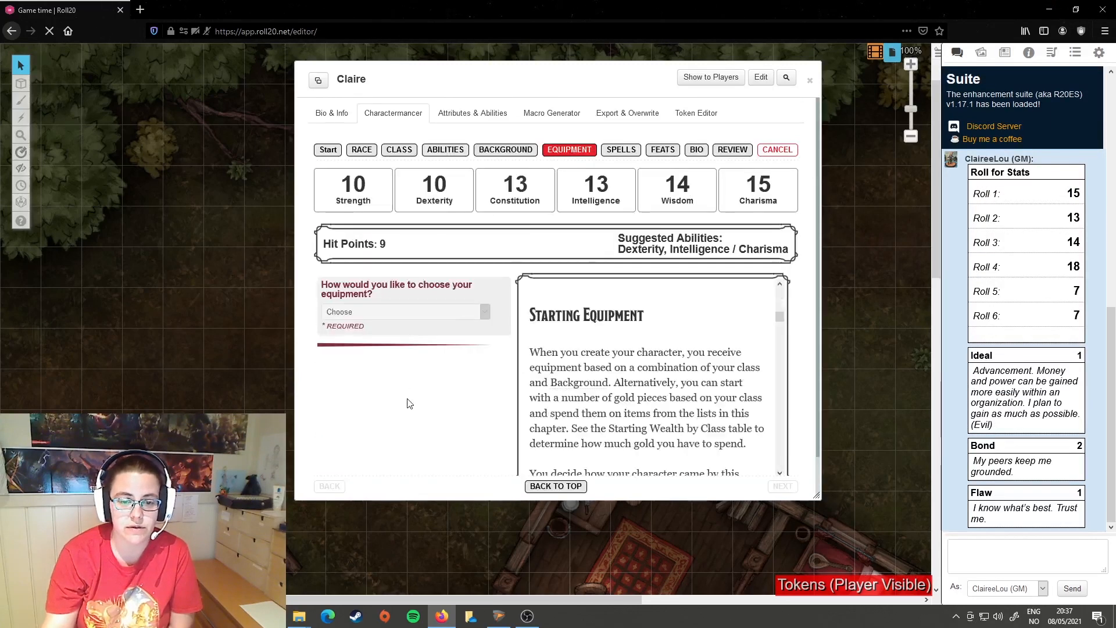
{"action": "left_click", "coordinate": [515, 150]}
{"action": "left_click", "coordinate": [573, 151]}
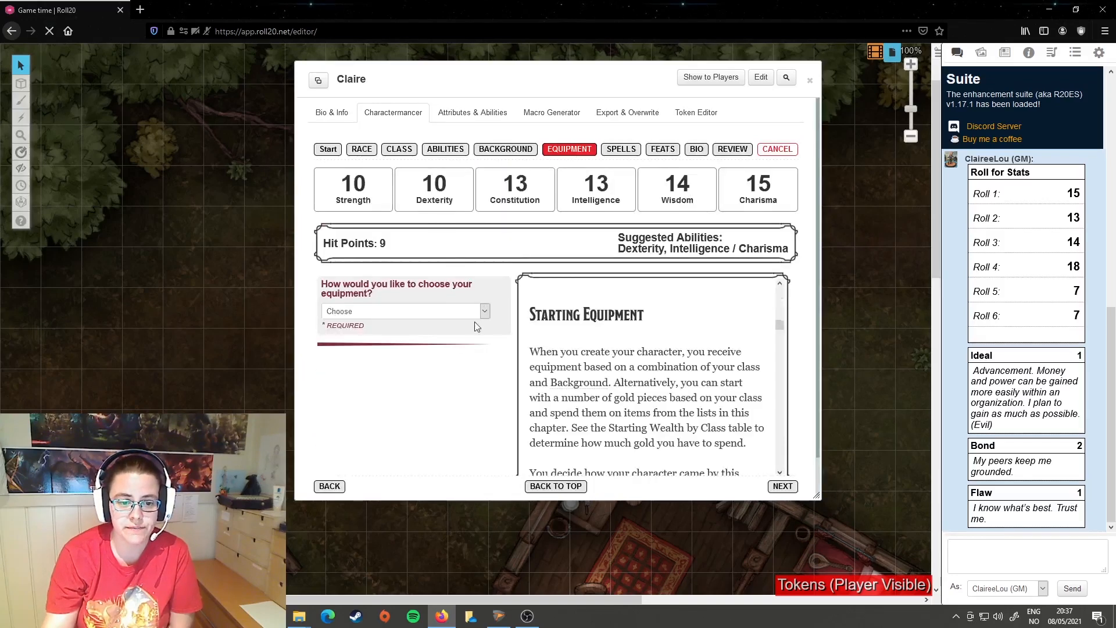
Step: Try Class Equipment and Starting Wealth (PHB) as the equipment method, rolling 4d4 x 10 for starting gold
{"action": "scroll", "coordinate": [475, 327], "scroll_direction": "down", "scroll_amount": 1}
{"action": "left_click", "coordinate": [487, 275]}
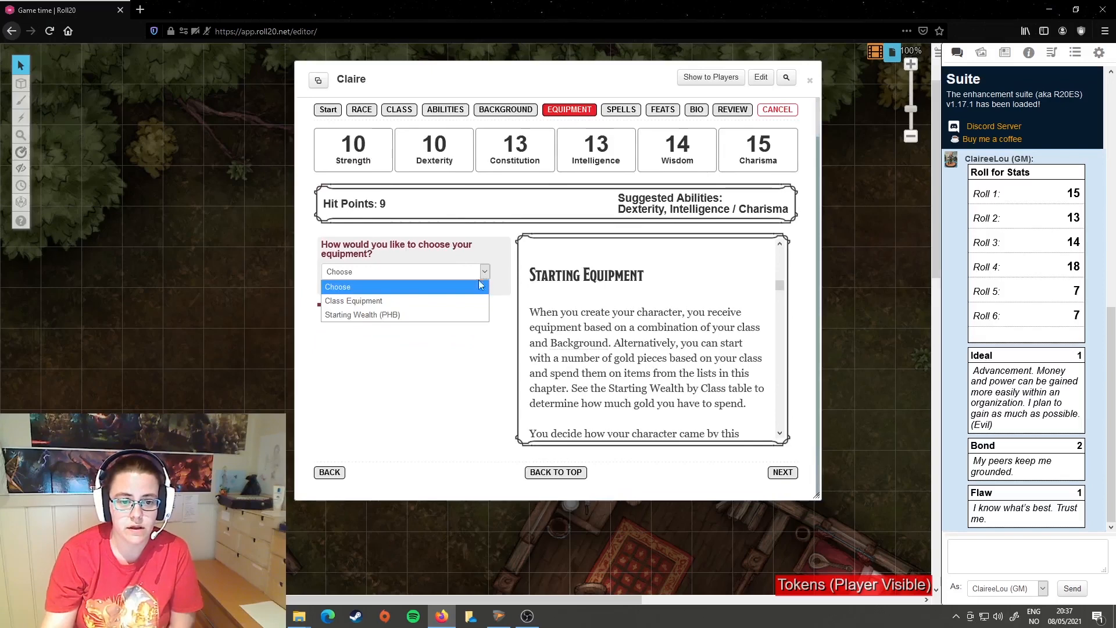
{"action": "left_click", "coordinate": [364, 301]}
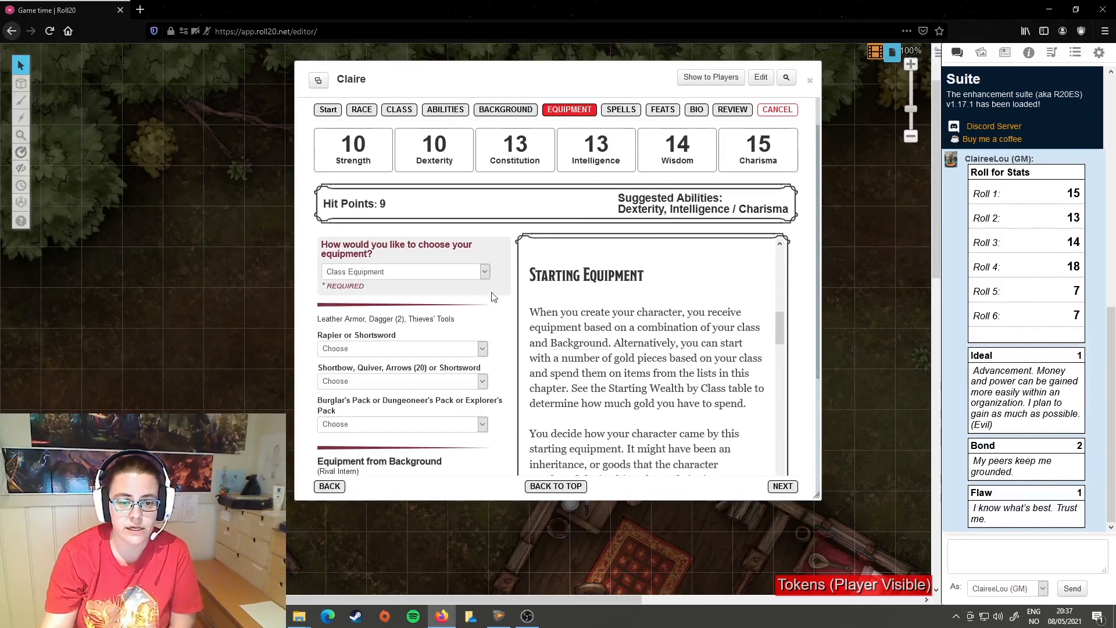
{"action": "left_click", "coordinate": [485, 274]}
{"action": "left_click", "coordinate": [394, 314]}
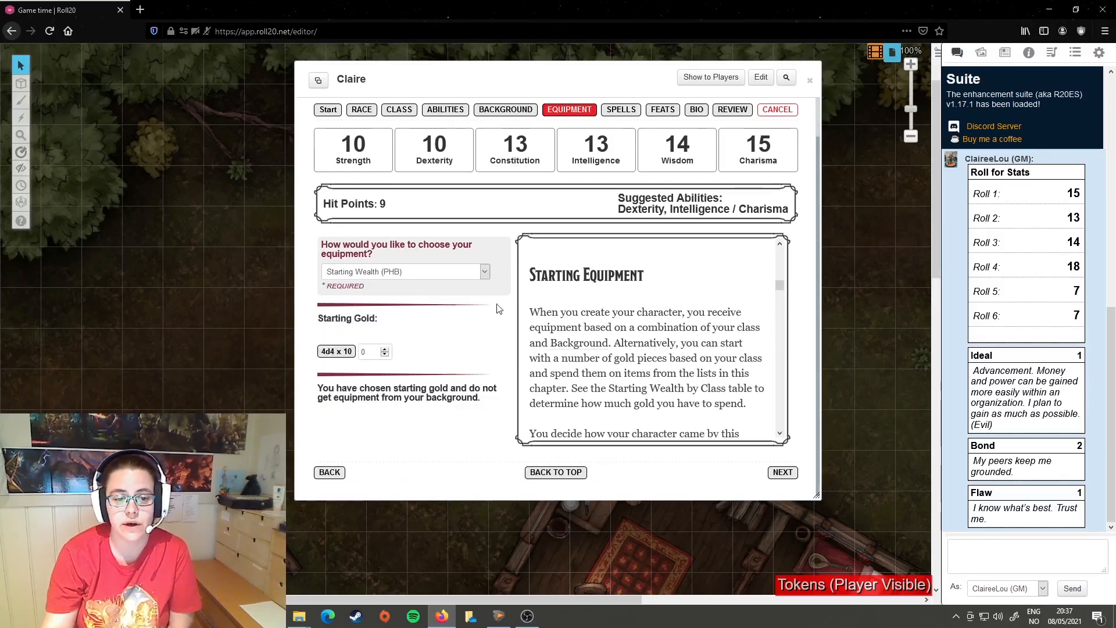
{"action": "left_click", "coordinate": [336, 351]}
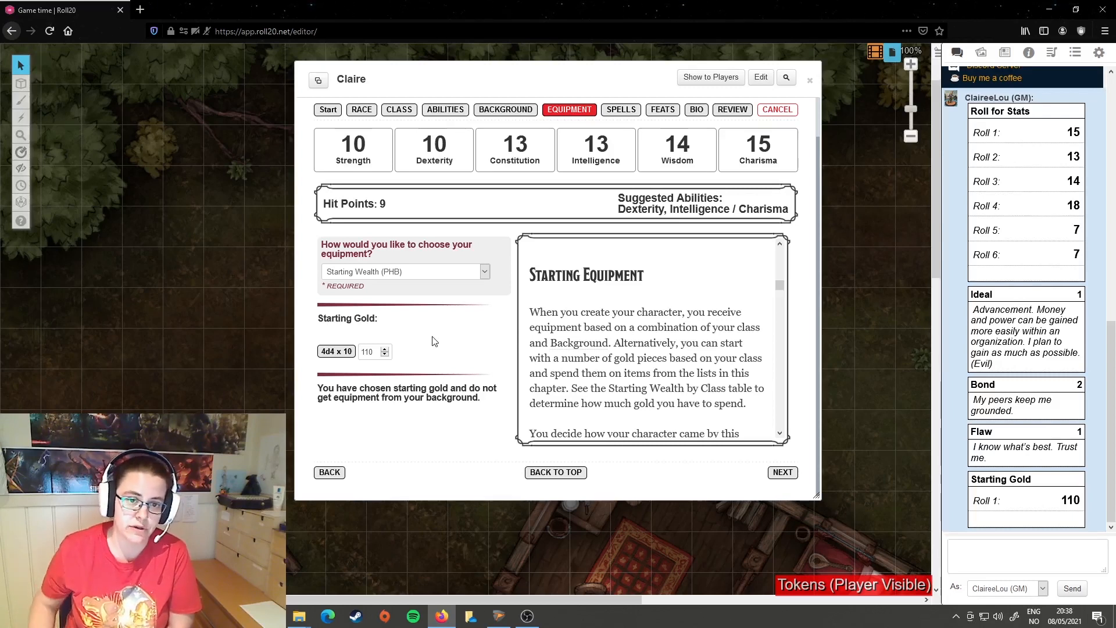
Step: Set the equipment method to Class Equipment and choose Rapier, Shortbow with Quiver and Arrows (20), and Burglar's Pack
{"action": "left_click", "coordinate": [479, 274]}
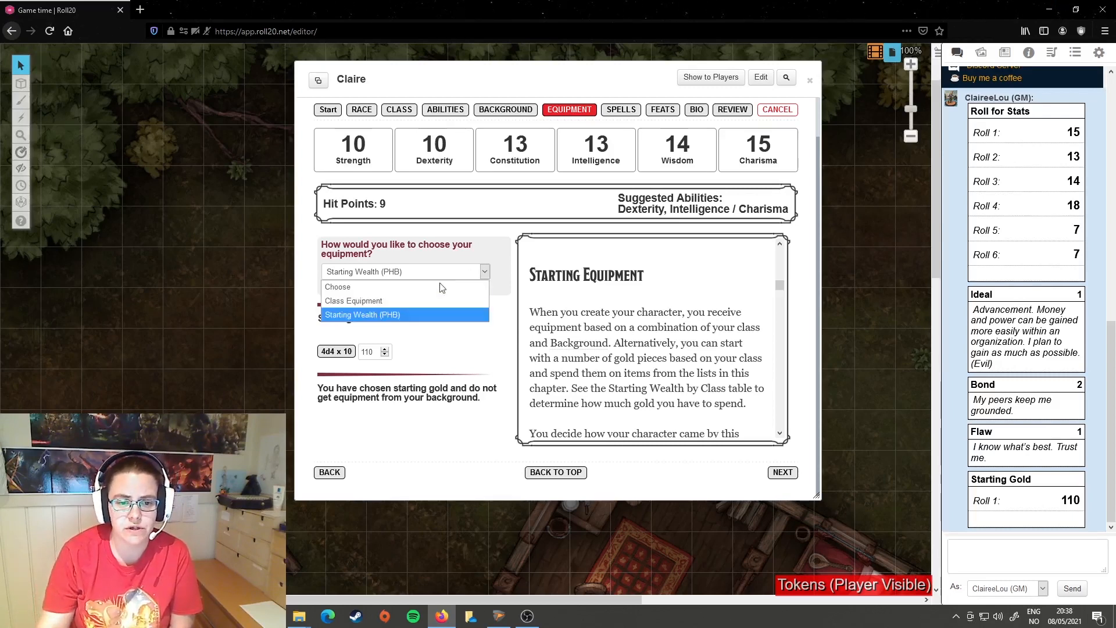
{"action": "left_click", "coordinate": [381, 299]}
{"action": "scroll", "coordinate": [500, 325], "scroll_direction": "down", "scroll_amount": 3}
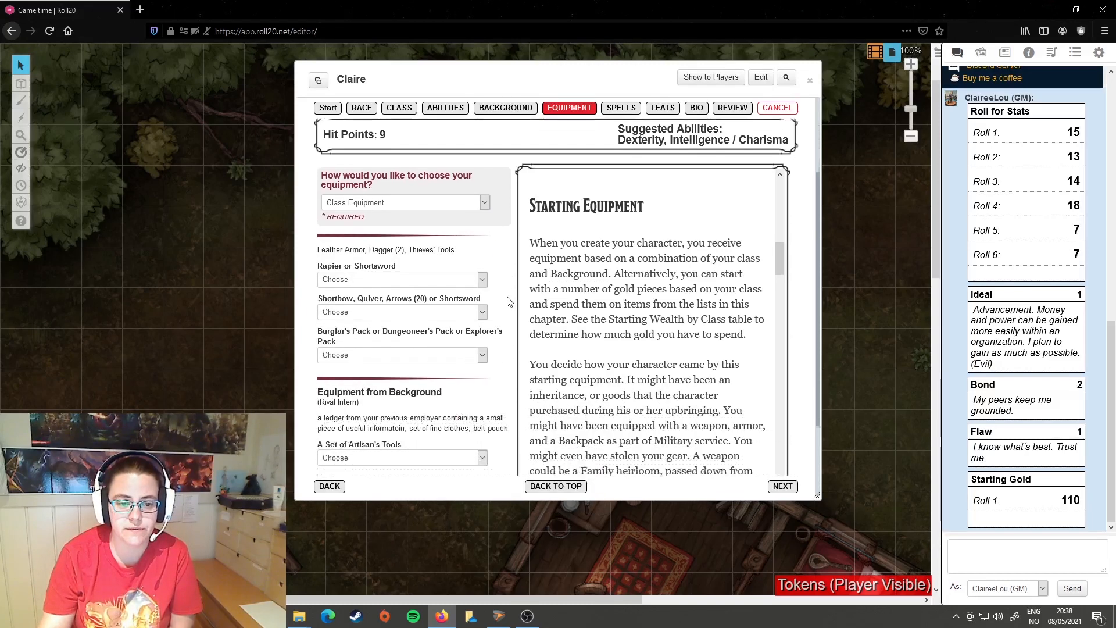
{"action": "left_click", "coordinate": [475, 247]}
{"action": "left_click", "coordinate": [361, 274]}
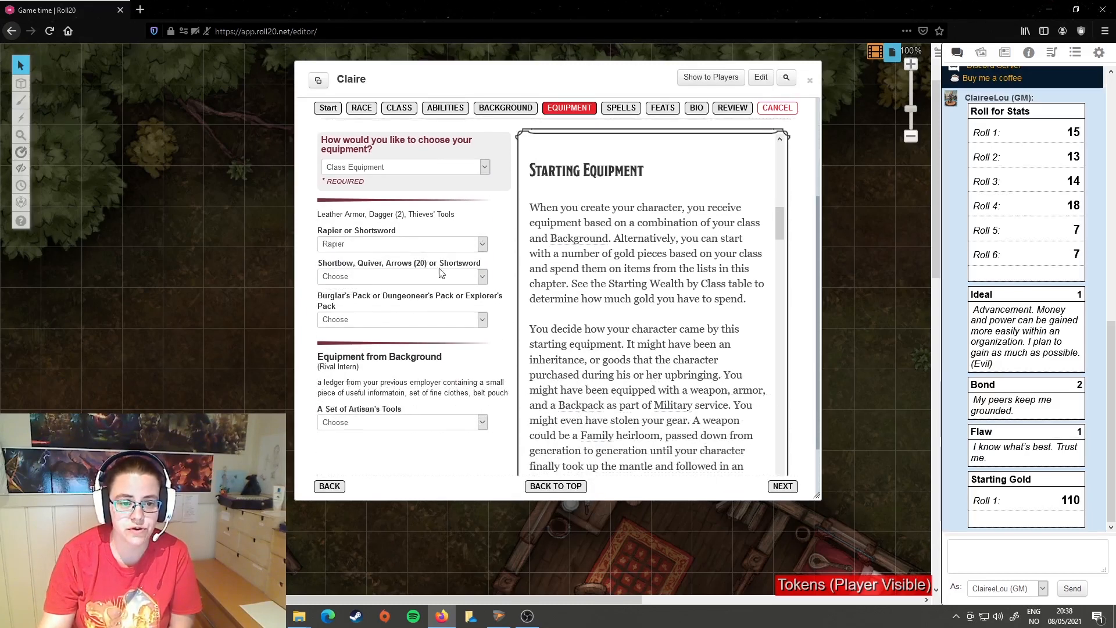
{"action": "scroll", "coordinate": [431, 232], "scroll_direction": "down", "scroll_amount": 2}
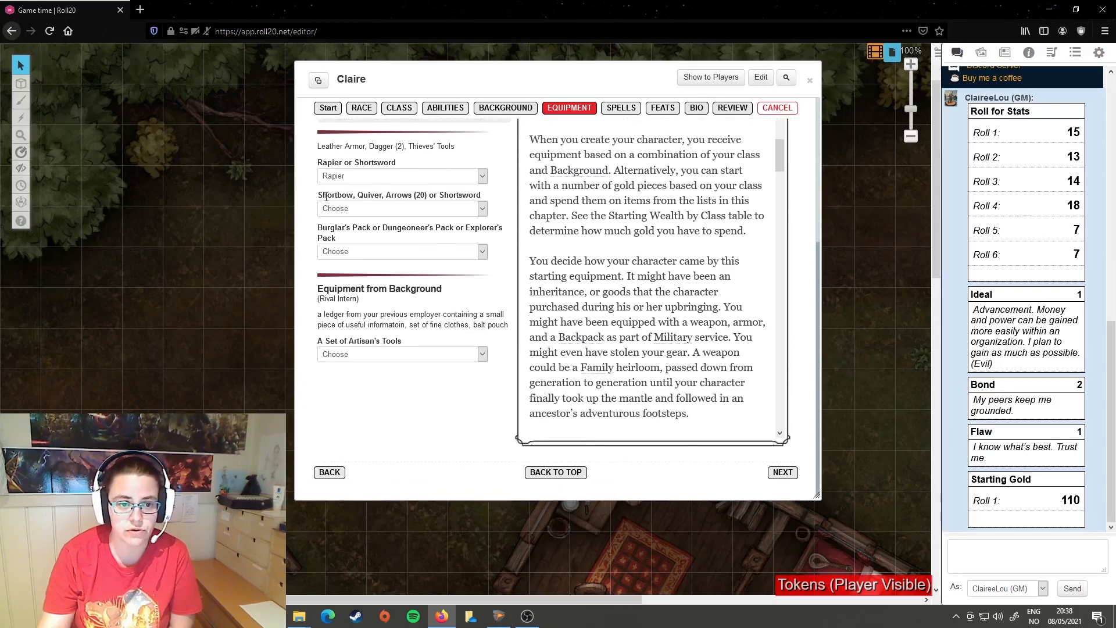
{"action": "left_click", "coordinate": [482, 211]}
{"action": "left_click", "coordinate": [366, 231]}
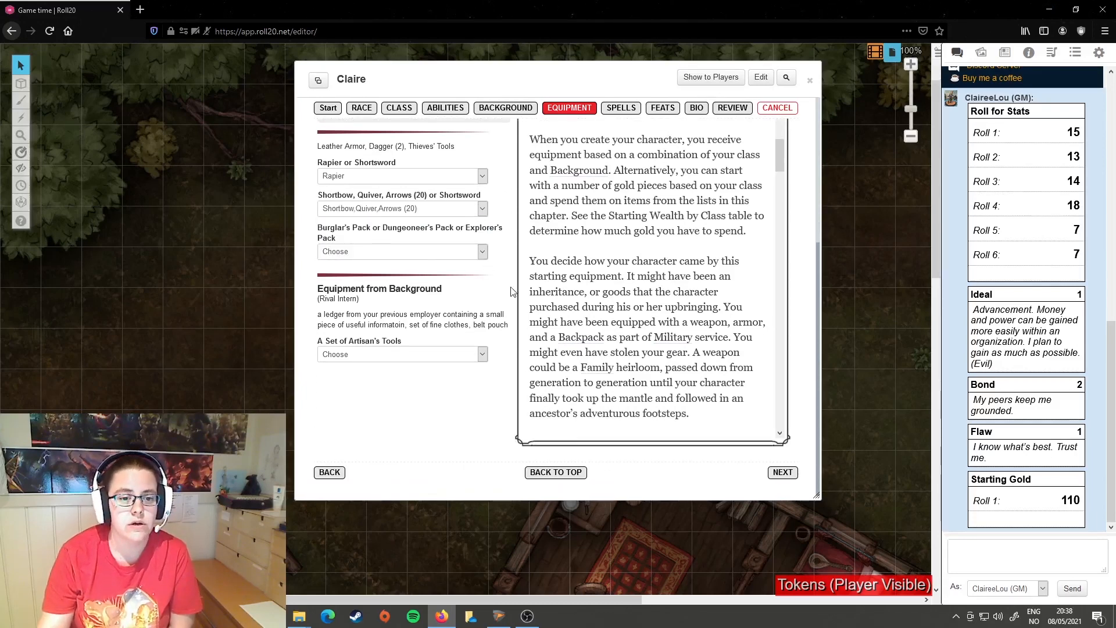
{"action": "left_click", "coordinate": [482, 253]}
{"action": "left_click", "coordinate": [368, 282]}
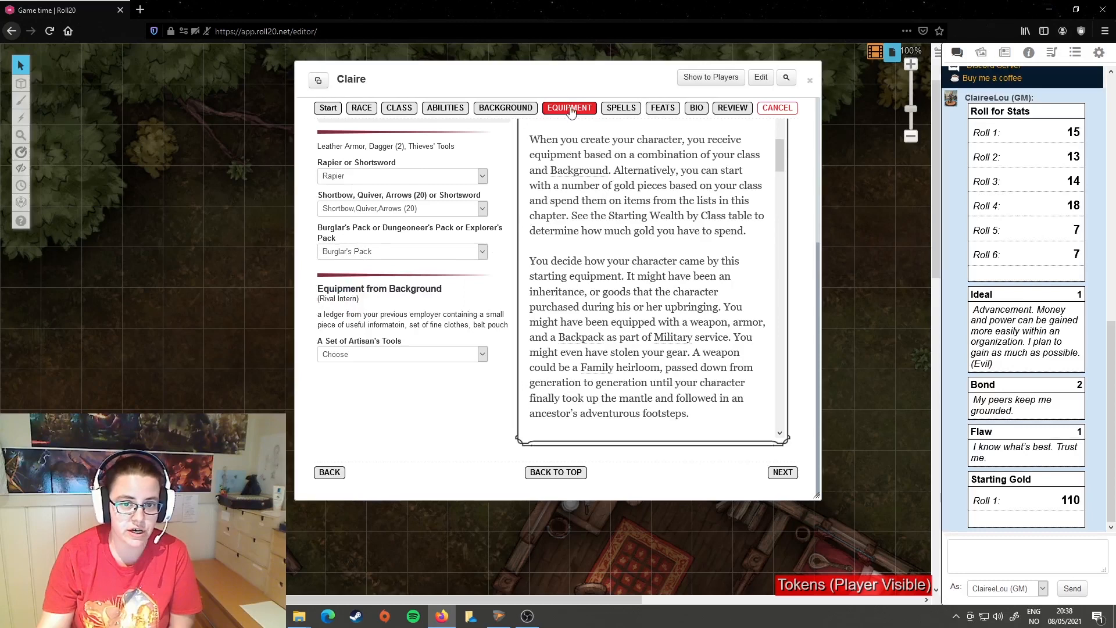
Step: Search the Compendium for "Burglar" and examine the contents of the Burglar's Pack entry
{"action": "left_click_drag", "start_coordinate": [568, 80], "coordinate": [486, 87]}
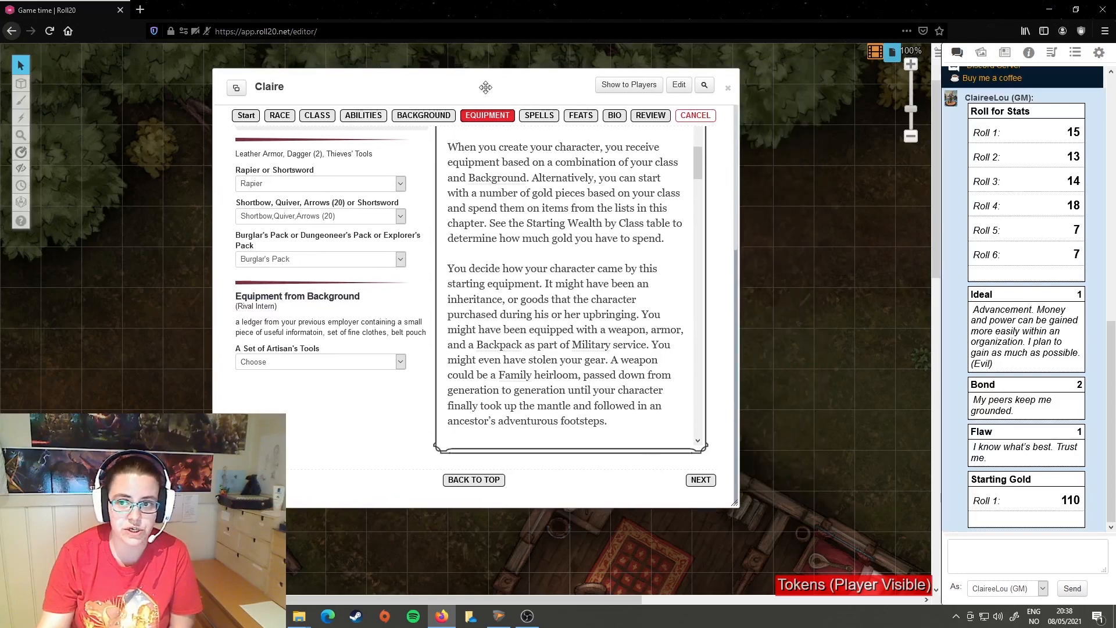
{"action": "left_click", "coordinate": [1029, 52]}
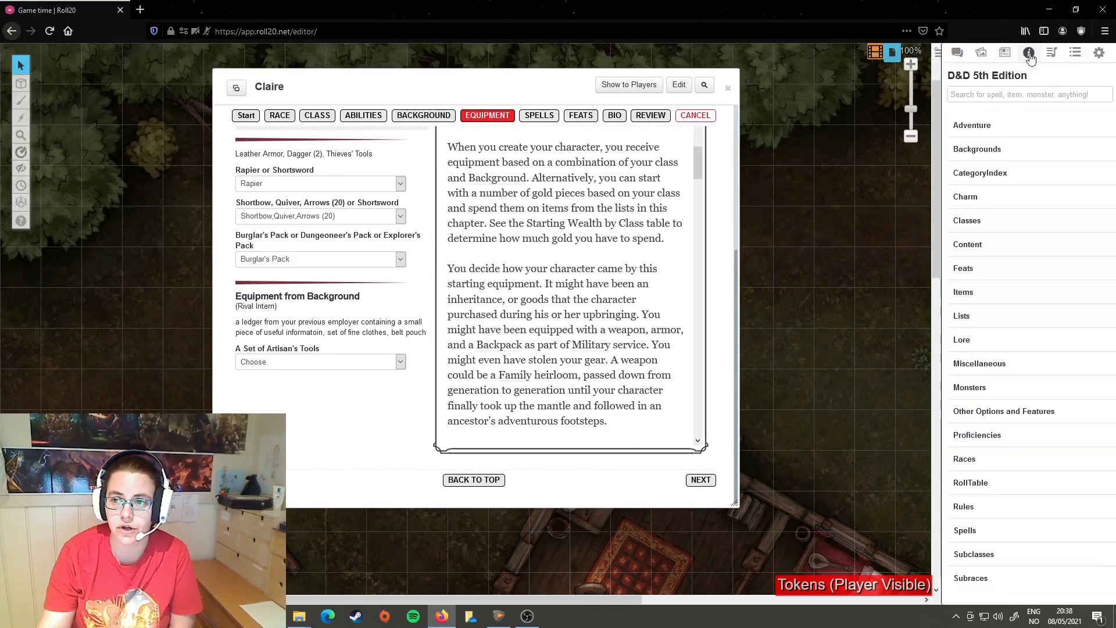
{"action": "left_click", "coordinate": [987, 101]}
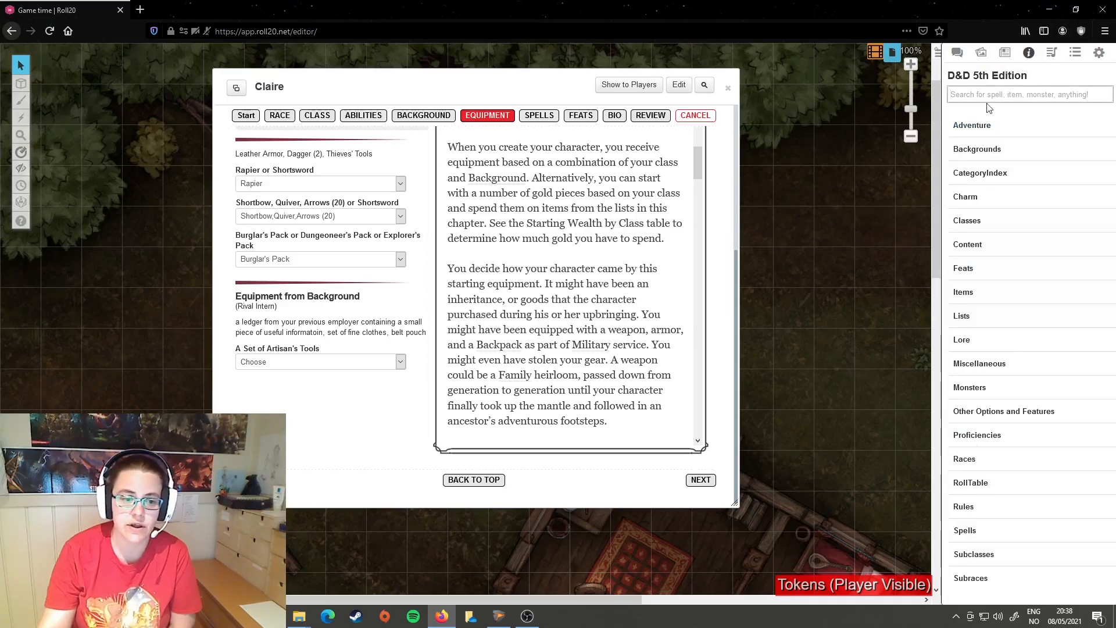
{"action": "type", "text": "Burglar"}
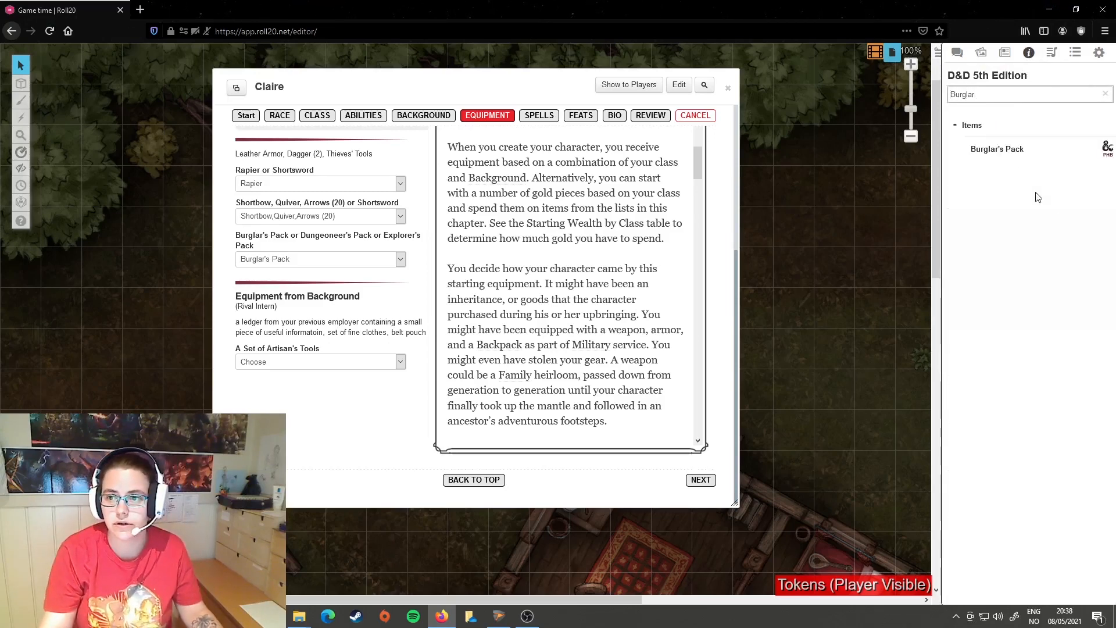
{"action": "left_click", "coordinate": [997, 152]}
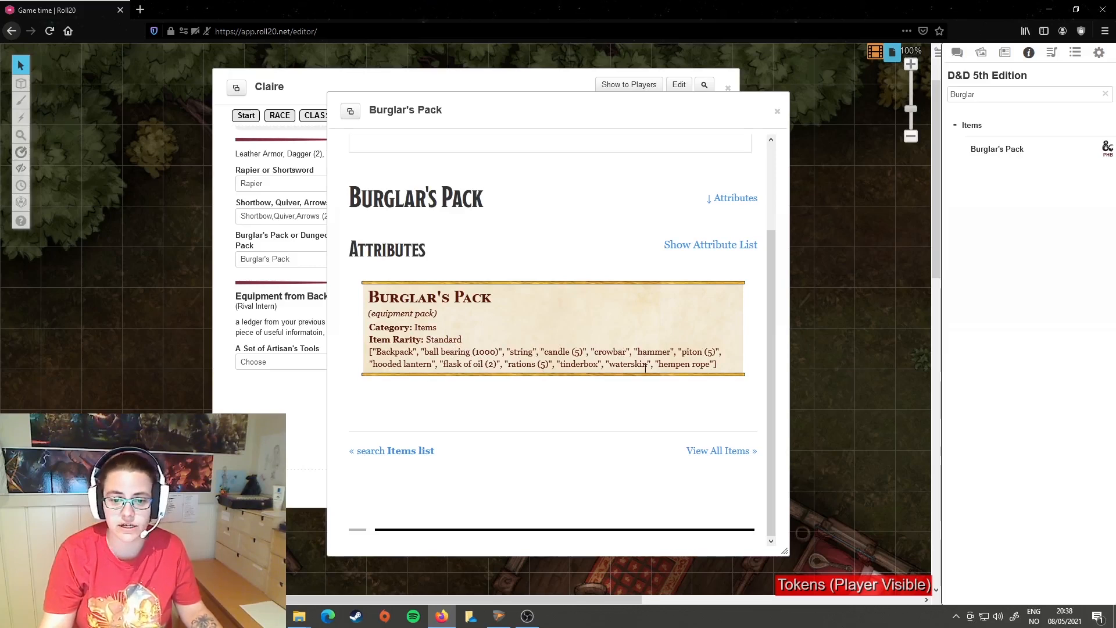
{"action": "left_click", "coordinate": [778, 111]}
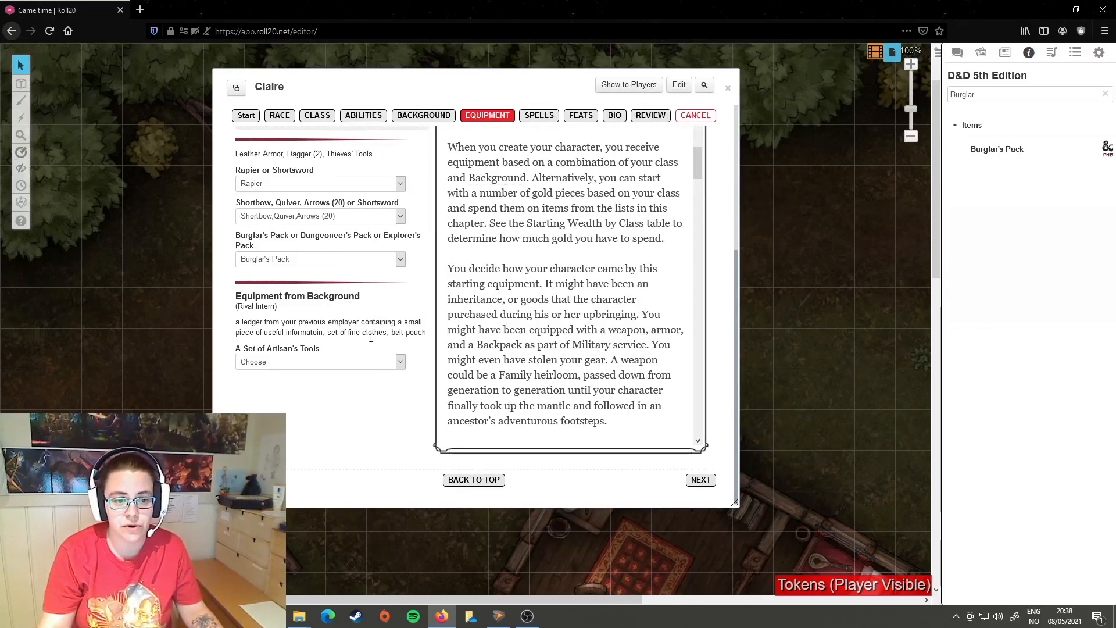
Step: Set the background's artisan's tools to Leatherworker's Tools (SRD) and review the listed background equipment
{"action": "left_click", "coordinate": [401, 361]}
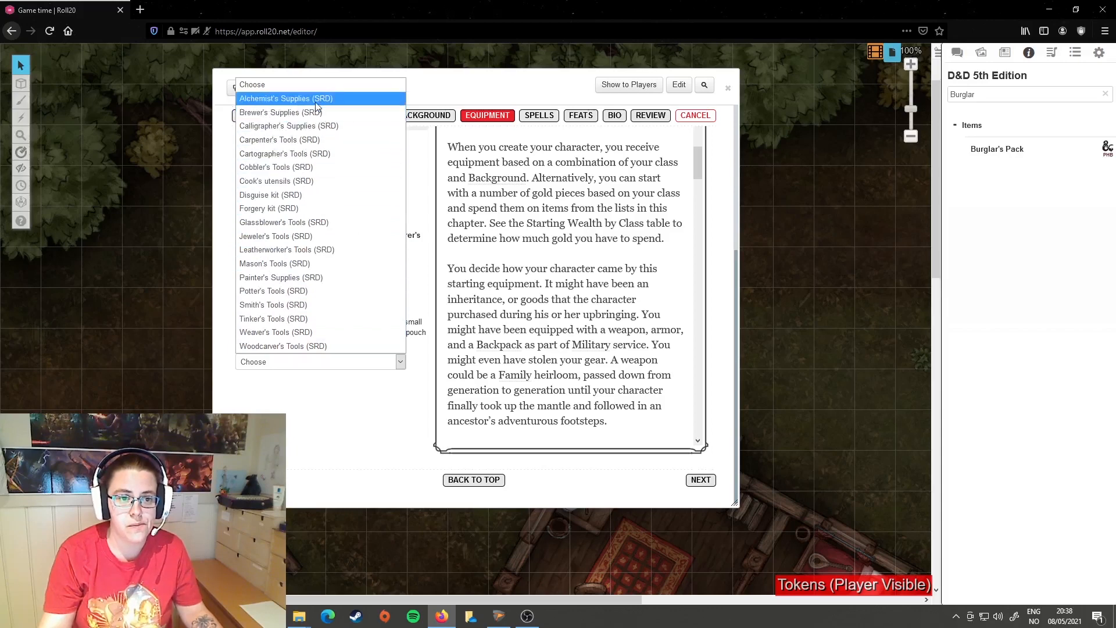
{"action": "left_click", "coordinate": [294, 251]}
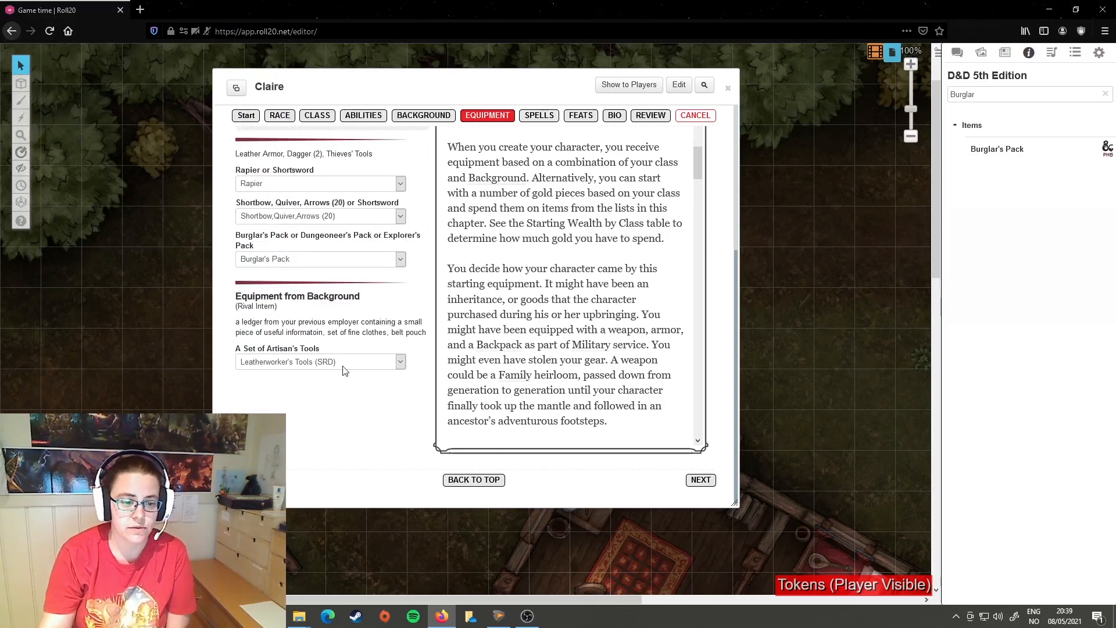
{"action": "left_click_drag", "start_coordinate": [238, 306], "coordinate": [338, 313]}
{"action": "left_click", "coordinate": [347, 318]}
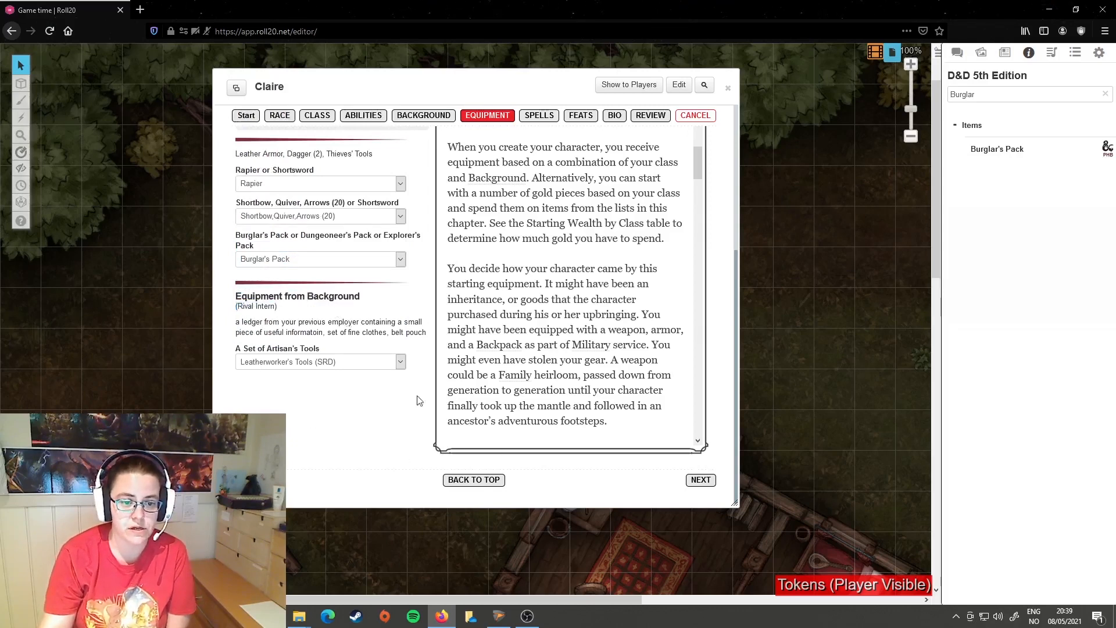
{"action": "left_click_drag", "start_coordinate": [297, 298], "coordinate": [424, 316]}
{"action": "left_click", "coordinate": [418, 445]}
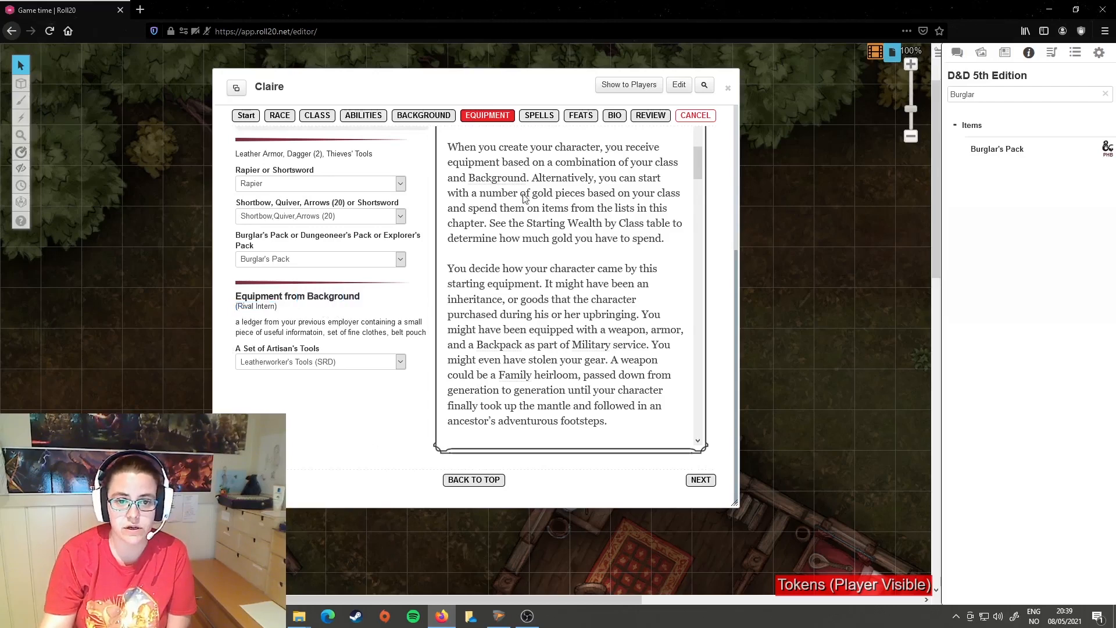
Step: Go back to the class choice and change the character's class to Cleric (PHB)
{"action": "left_click", "coordinate": [701, 478]}
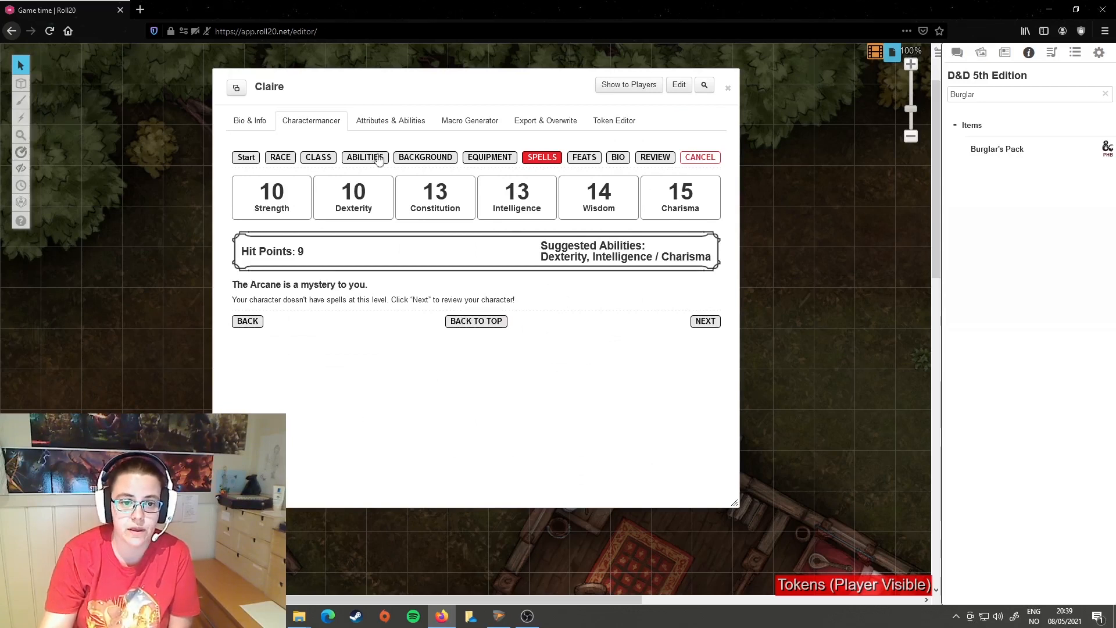
{"action": "left_click", "coordinate": [318, 157]}
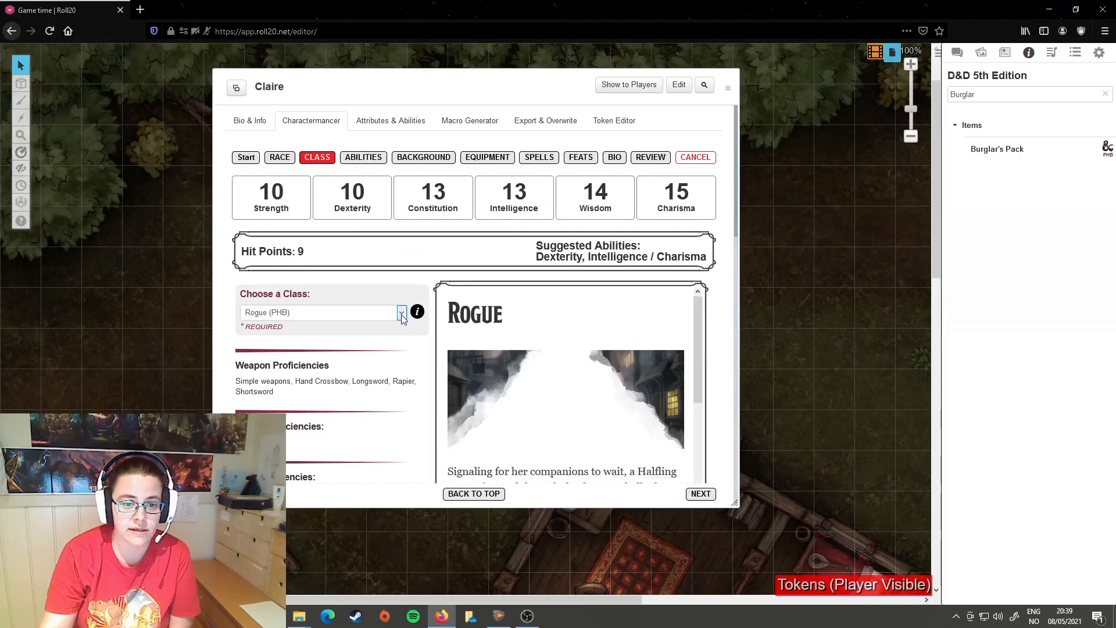
{"action": "left_click", "coordinate": [402, 317]}
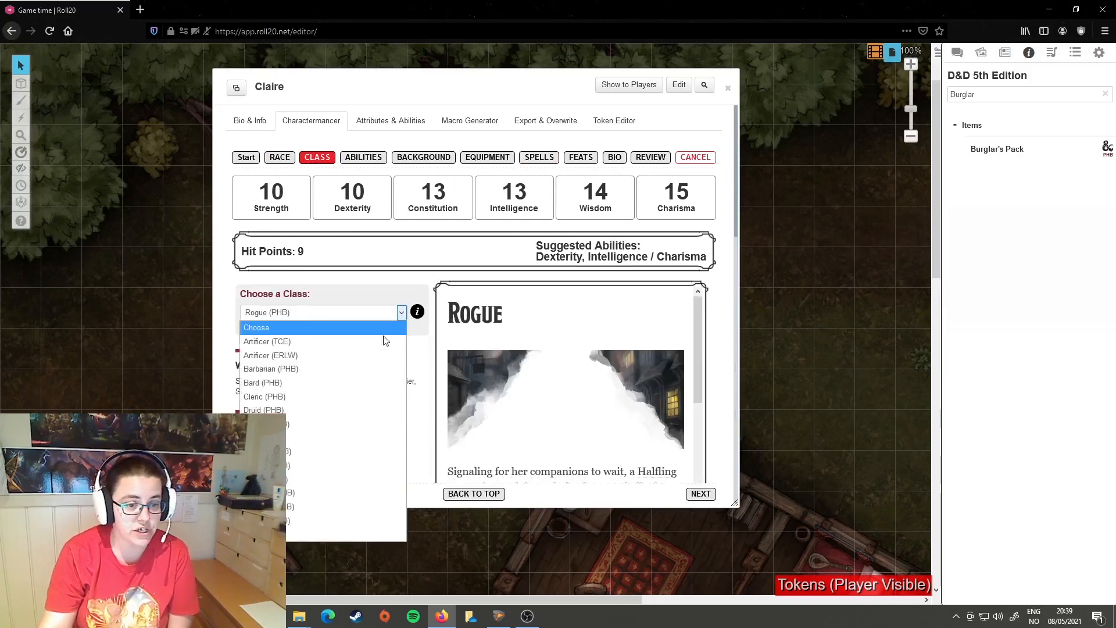
{"action": "left_click", "coordinate": [299, 400]}
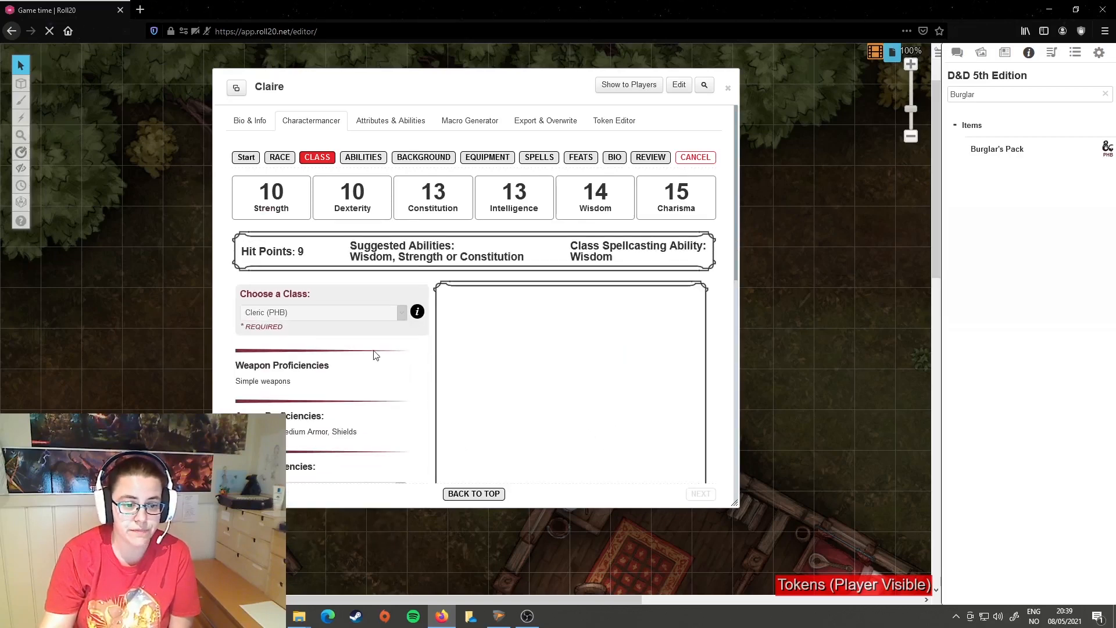
Step: Set the Cleric's two skill proficiencies to Insight and Persuasion
{"action": "scroll", "coordinate": [375, 360], "scroll_direction": "down", "scroll_amount": 5}
{"action": "left_click", "coordinate": [395, 283]}
{"action": "left_click", "coordinate": [294, 324]}
{"action": "left_click", "coordinate": [401, 308]}
{"action": "left_click", "coordinate": [307, 378]}
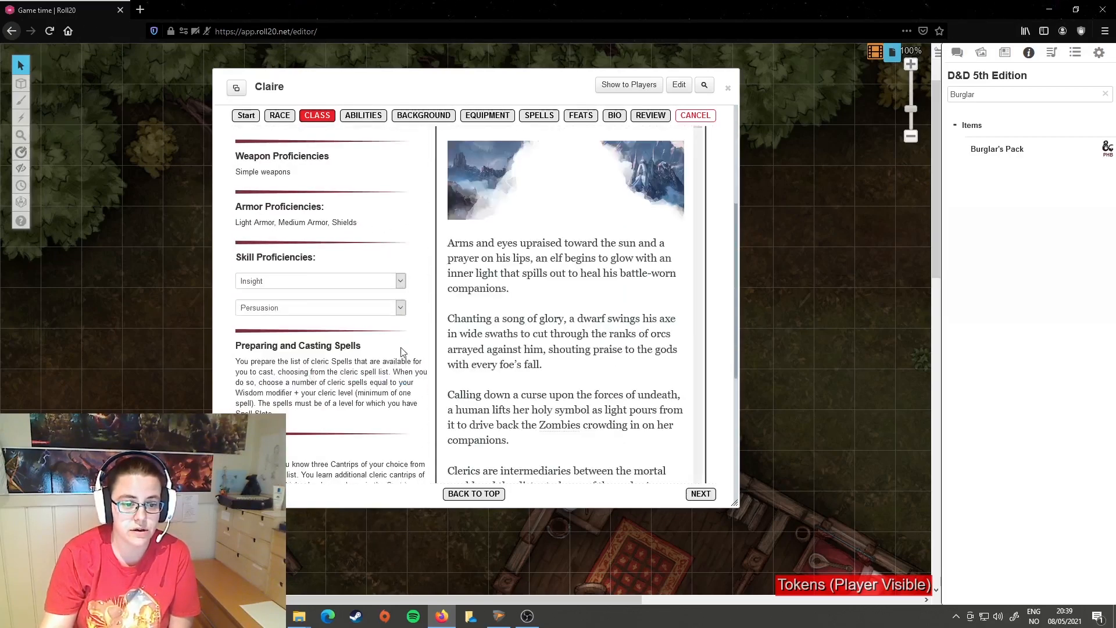
Step: Choose Grave Domain (XGE) as the Cleric's Divine Domain and review its features
{"action": "scroll", "coordinate": [401, 354], "scroll_direction": "down", "scroll_amount": 3}
{"action": "left_click", "coordinate": [400, 396]}
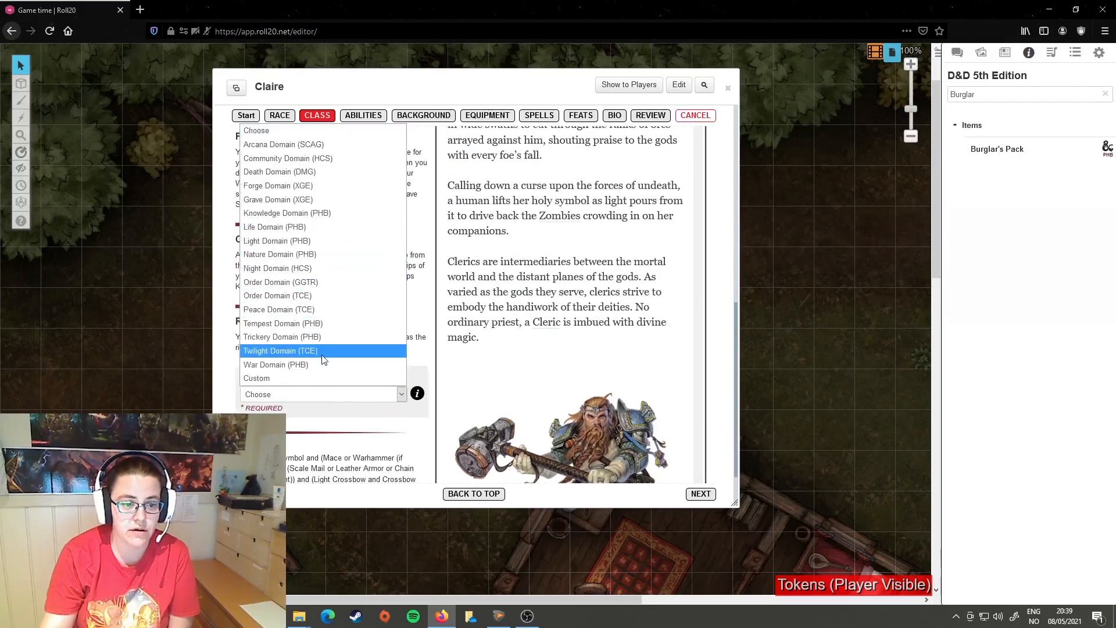
{"action": "left_click", "coordinate": [313, 201]}
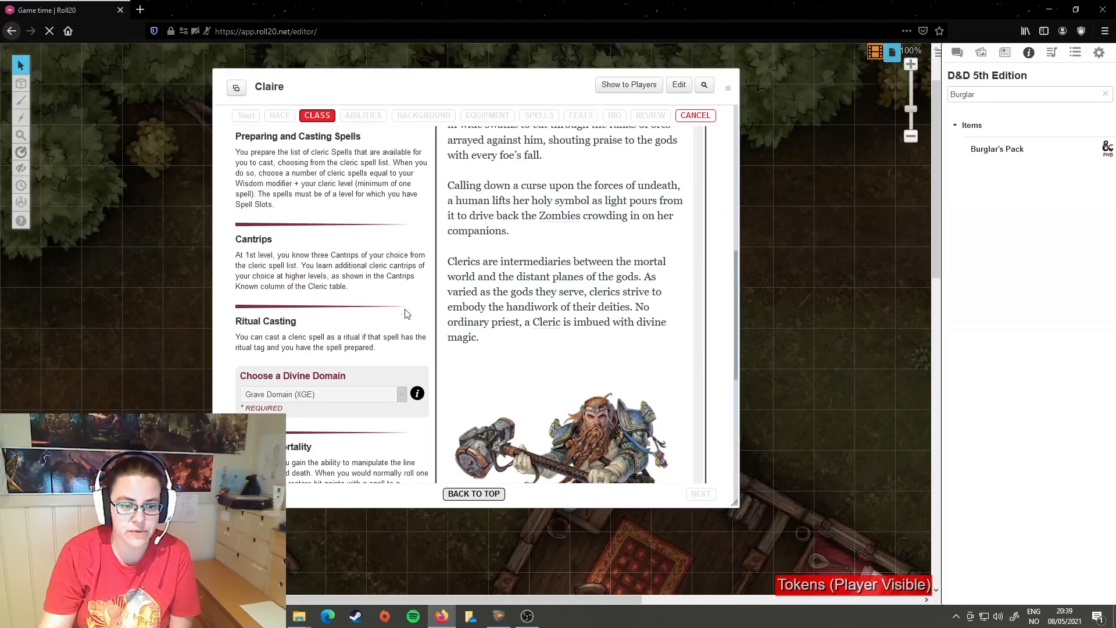
{"action": "scroll", "coordinate": [373, 379], "scroll_direction": "down", "scroll_amount": 3}
{"action": "scroll", "coordinate": [373, 379], "scroll_direction": "down", "scroll_amount": 3}
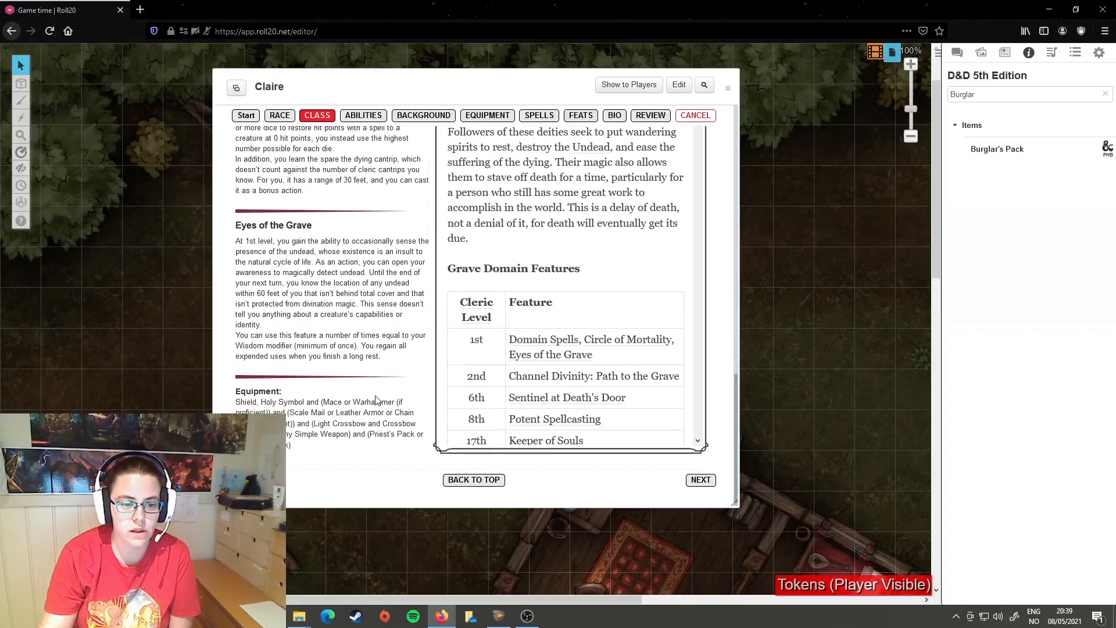
{"action": "scroll", "coordinate": [376, 398], "scroll_direction": "up", "scroll_amount": 10}
Step: Check the ability scores and the Rival Intern background choices for the Cleric
{"action": "left_click", "coordinate": [356, 159]}
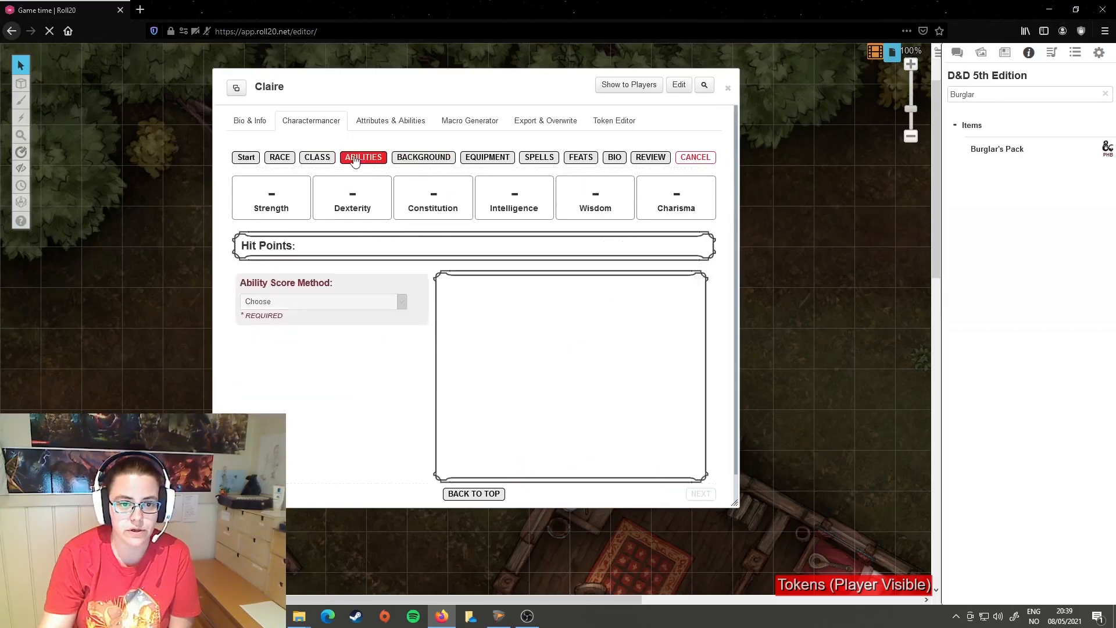
{"action": "left_click", "coordinate": [433, 158]}
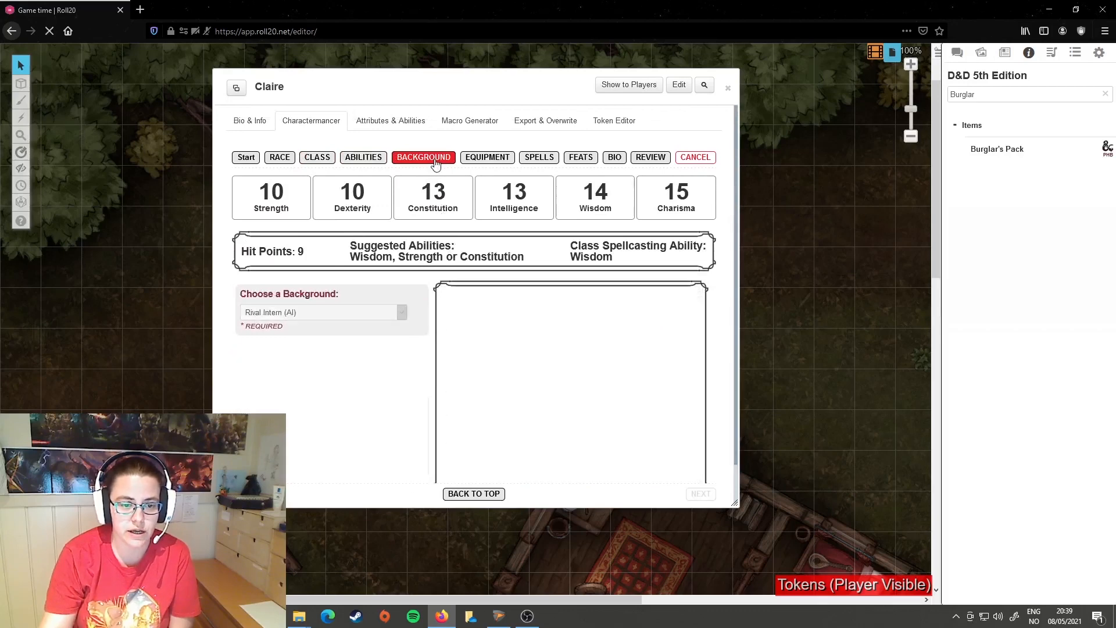
{"action": "scroll", "coordinate": [422, 350], "scroll_direction": "down", "scroll_amount": 6}
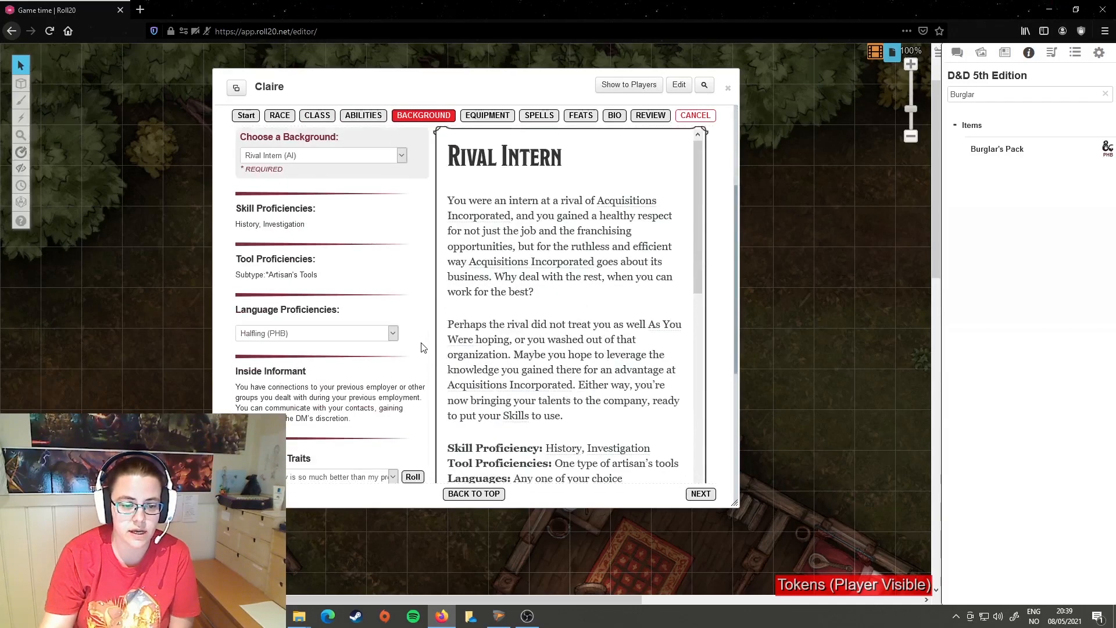
{"action": "scroll", "coordinate": [417, 327], "scroll_direction": "up", "scroll_amount": 6}
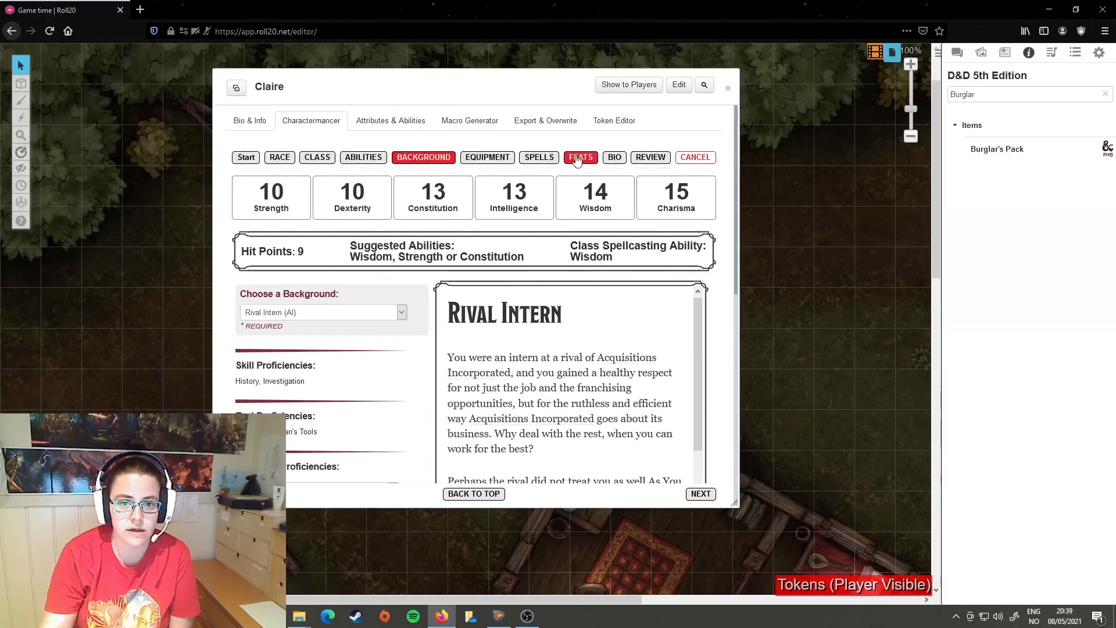
Step: Set the equipment method to Class Equipment and choose Rapier and Shortsword for the first two equipment options
{"action": "left_click", "coordinate": [487, 158]}
{"action": "left_click", "coordinate": [404, 320]}
{"action": "left_click", "coordinate": [324, 349]}
{"action": "scroll", "coordinate": [404, 365], "scroll_direction": "down", "scroll_amount": 3}
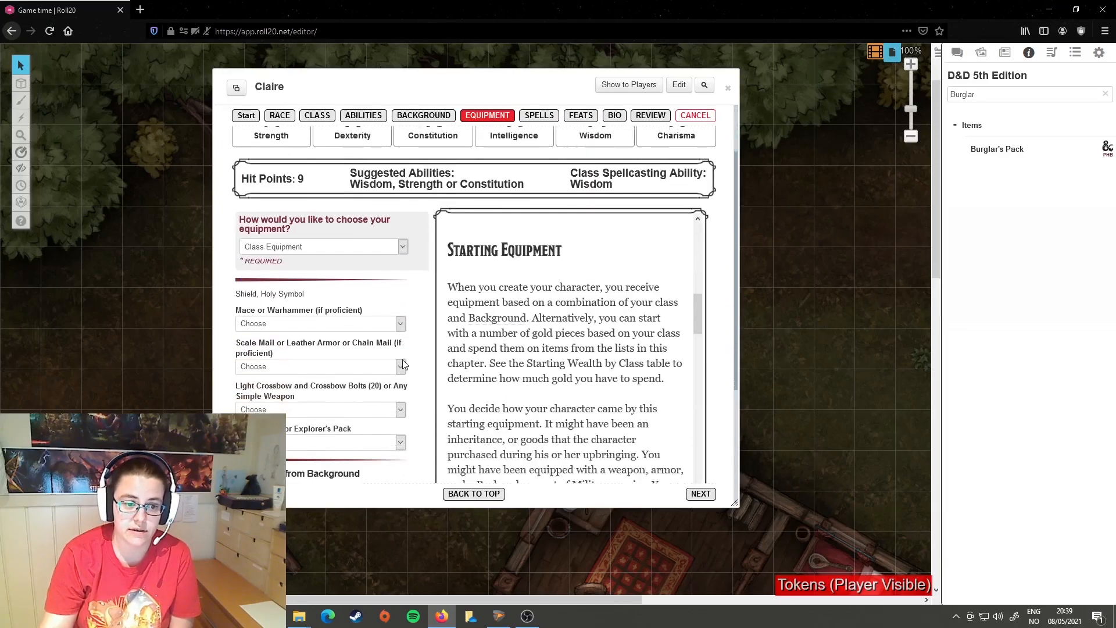
{"action": "left_click", "coordinate": [399, 241]}
{"action": "left_click", "coordinate": [300, 273]}
{"action": "left_click", "coordinate": [365, 282]}
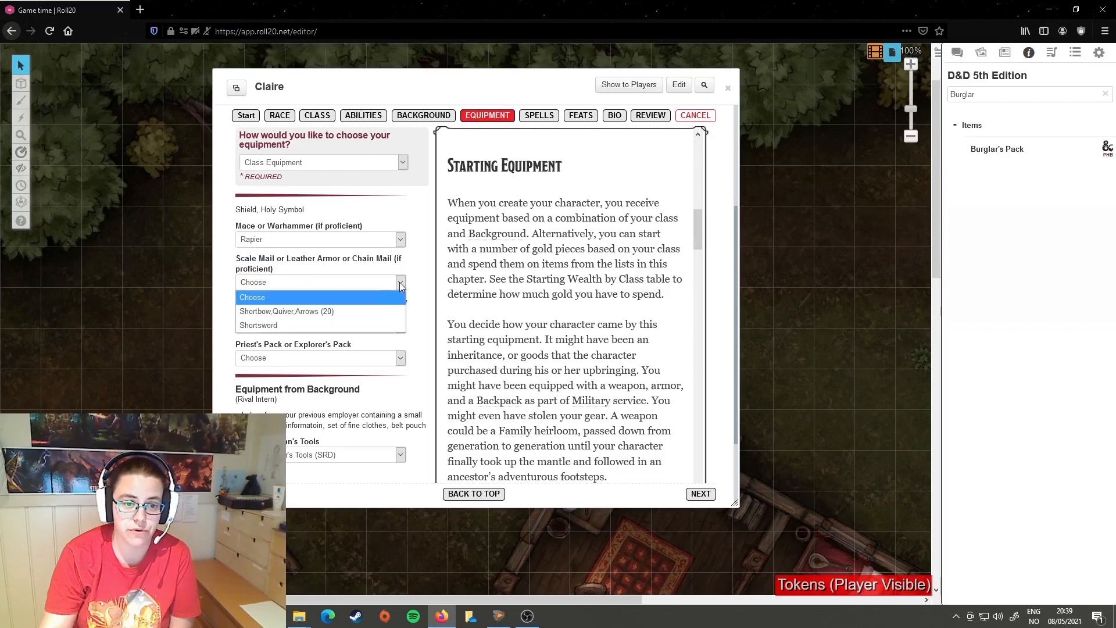
{"action": "left_click", "coordinate": [365, 321]}
Step: Choose Light Crossbow (SRD) as the simple weapon and Explorer's Pack as the pack
{"action": "left_click", "coordinate": [364, 327]}
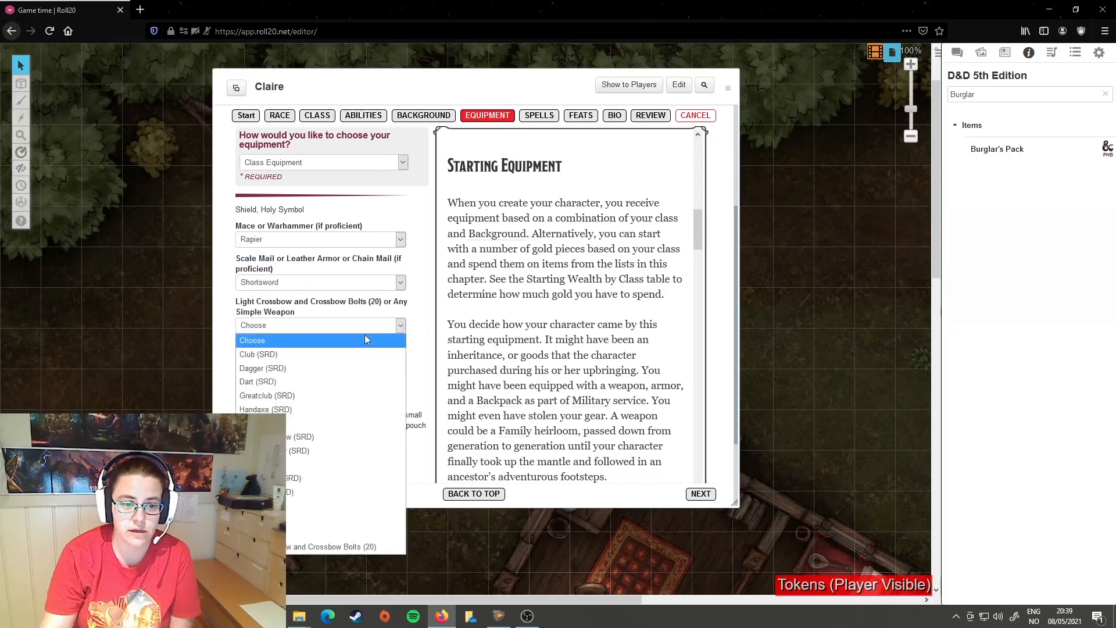
{"action": "left_click", "coordinate": [288, 437]}
{"action": "left_click", "coordinate": [400, 358]}
{"action": "left_click", "coordinate": [308, 406]}
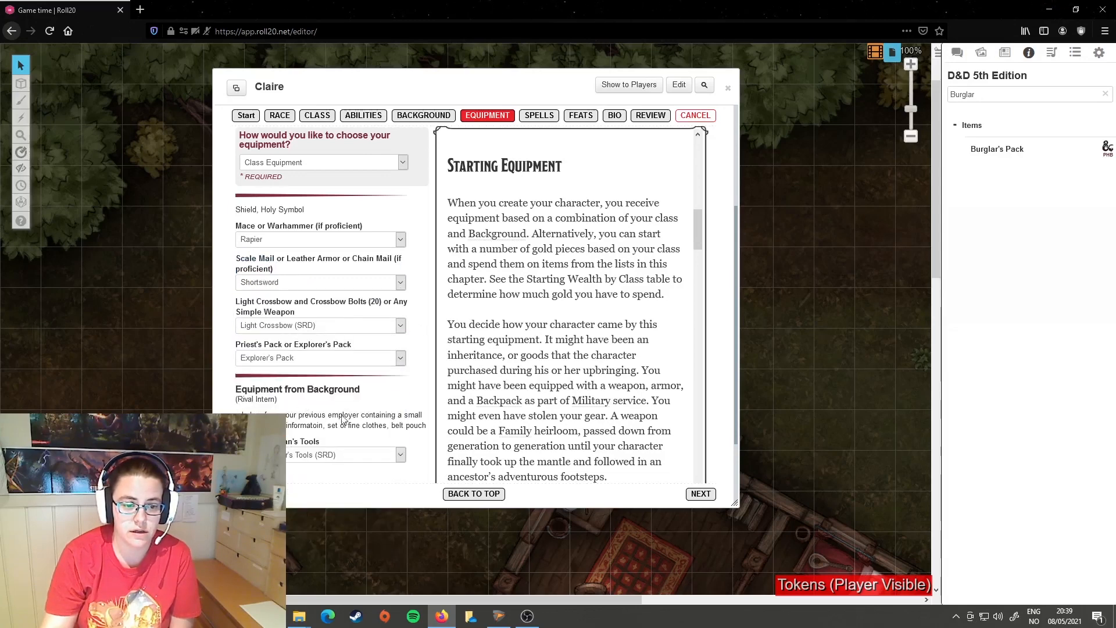
{"action": "scroll", "coordinate": [422, 375], "scroll_direction": "down", "scroll_amount": 3}
{"action": "scroll", "coordinate": [433, 401], "scroll_direction": "up", "scroll_amount": 6}
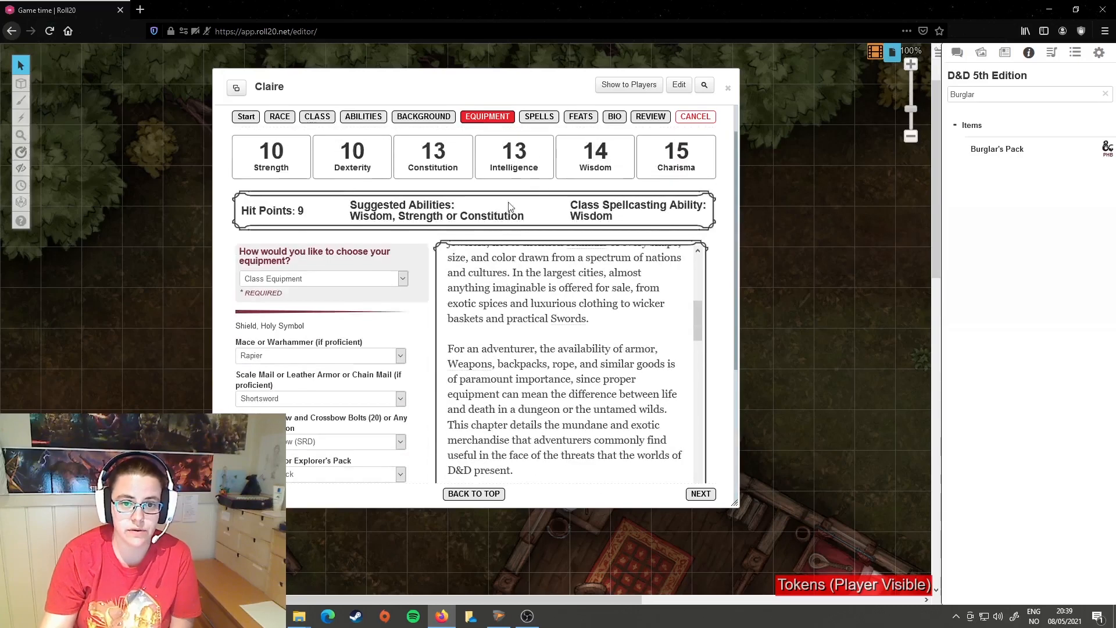
Step: Open the Cleric's spell choices and view the automatically granted Spare the Dying cantrip and the level 1 domain spells
{"action": "left_click", "coordinate": [540, 118]}
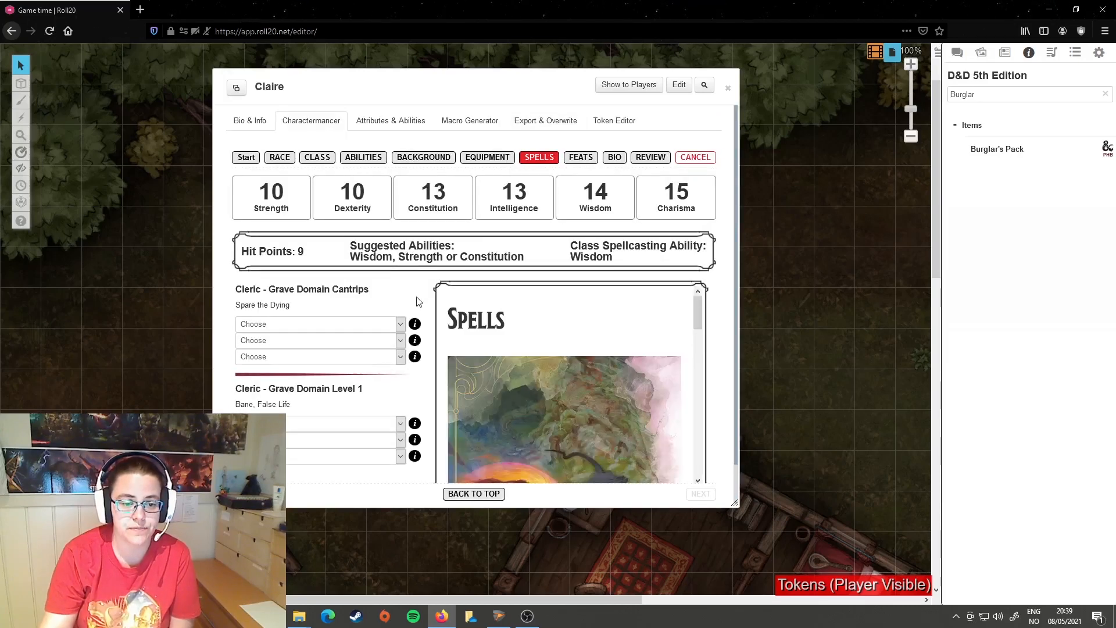
{"action": "left_click_drag", "start_coordinate": [290, 308], "coordinate": [237, 305]}
{"action": "left_click", "coordinate": [332, 297]}
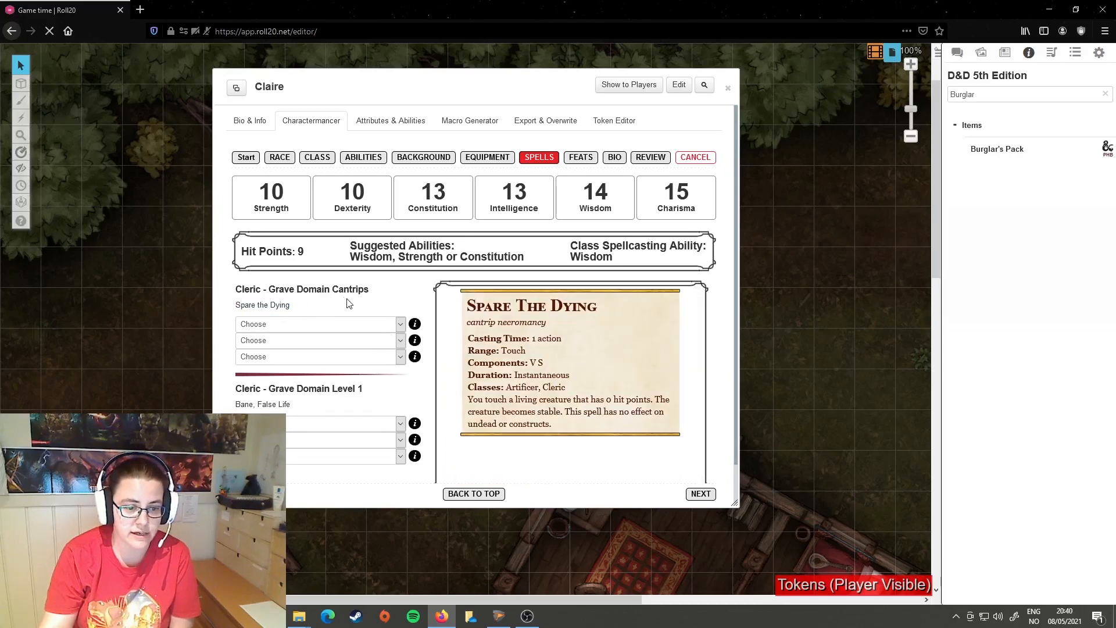
{"action": "scroll", "coordinate": [343, 298], "scroll_direction": "down", "scroll_amount": 1}
{"action": "left_click_drag", "start_coordinate": [309, 367], "coordinate": [236, 366]}
{"action": "left_click", "coordinate": [332, 365]}
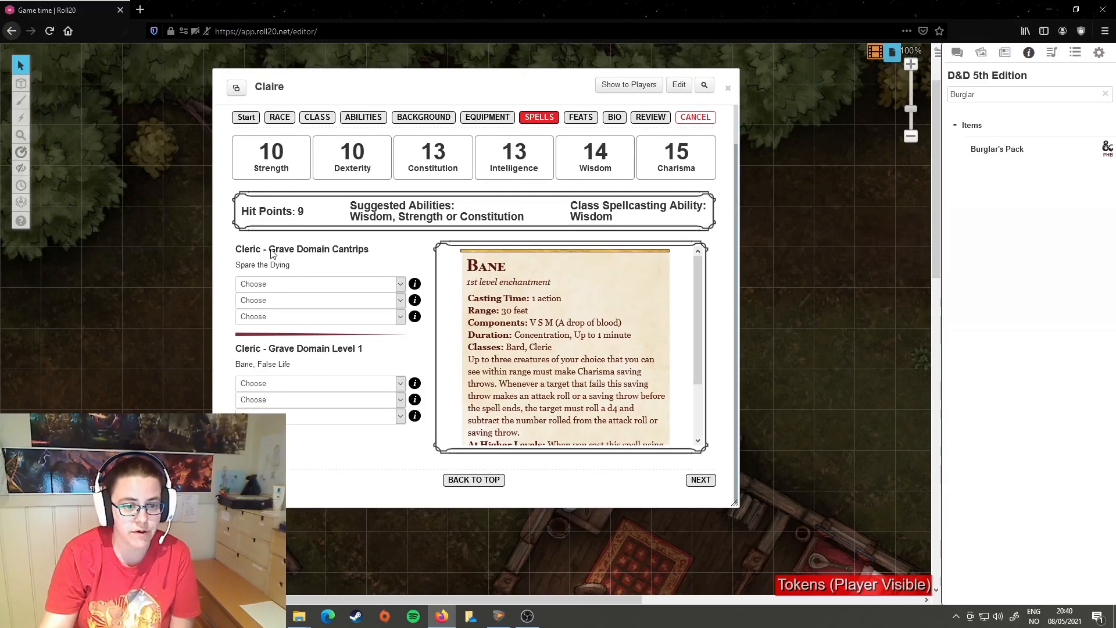
Step: Choose Sacred Flame, Mending and Toll the Dead as the three Cleric cantrips
{"action": "left_click", "coordinate": [401, 283]}
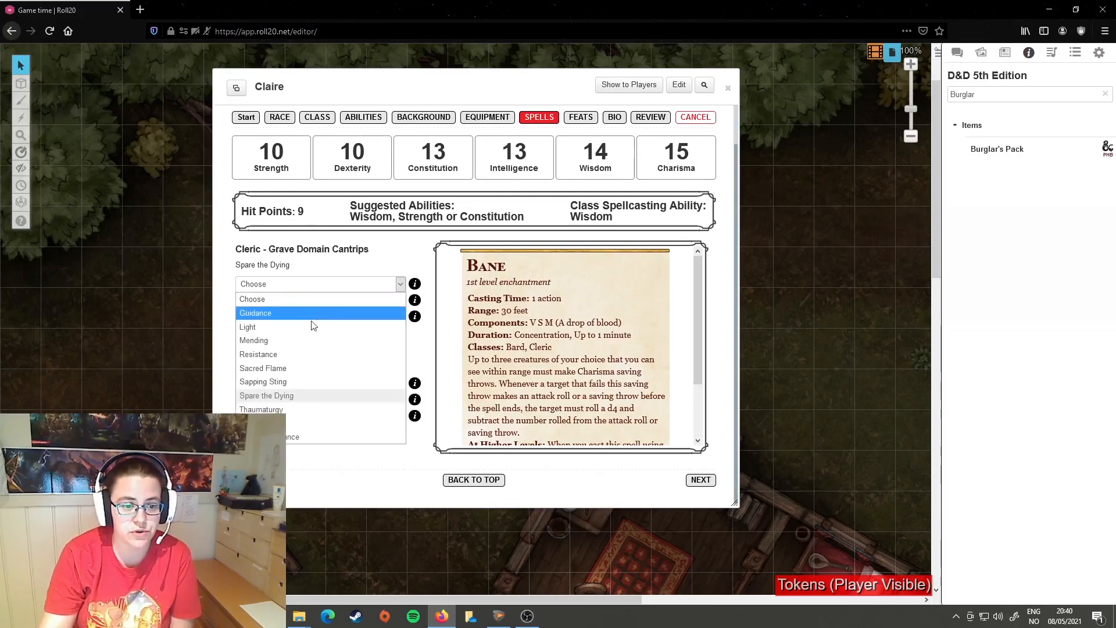
{"action": "left_click", "coordinate": [308, 375]}
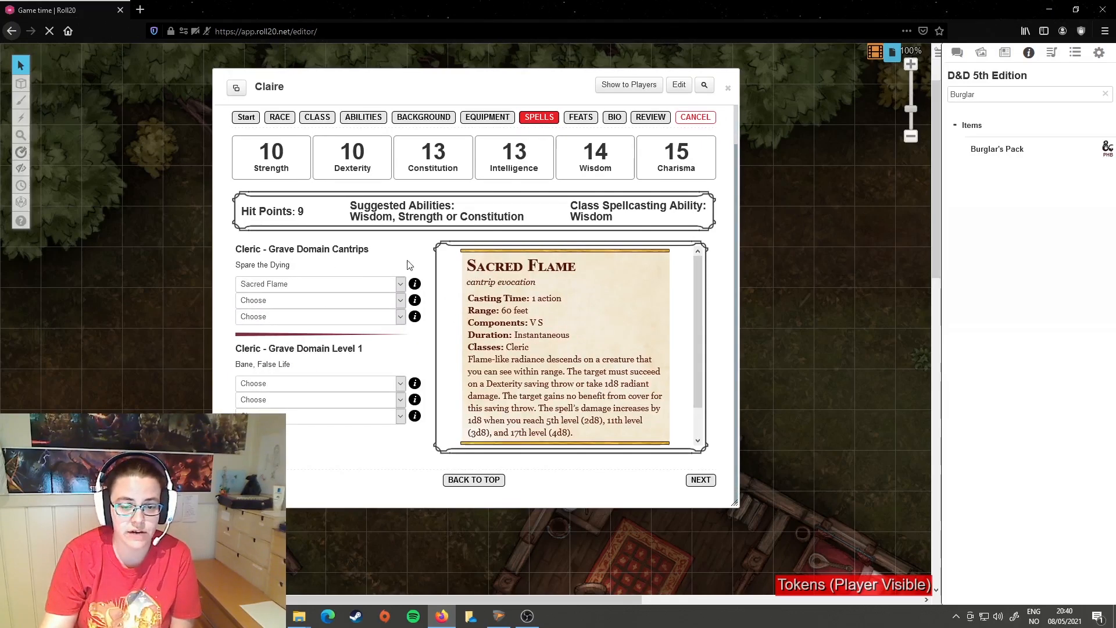
{"action": "left_click", "coordinate": [400, 302]}
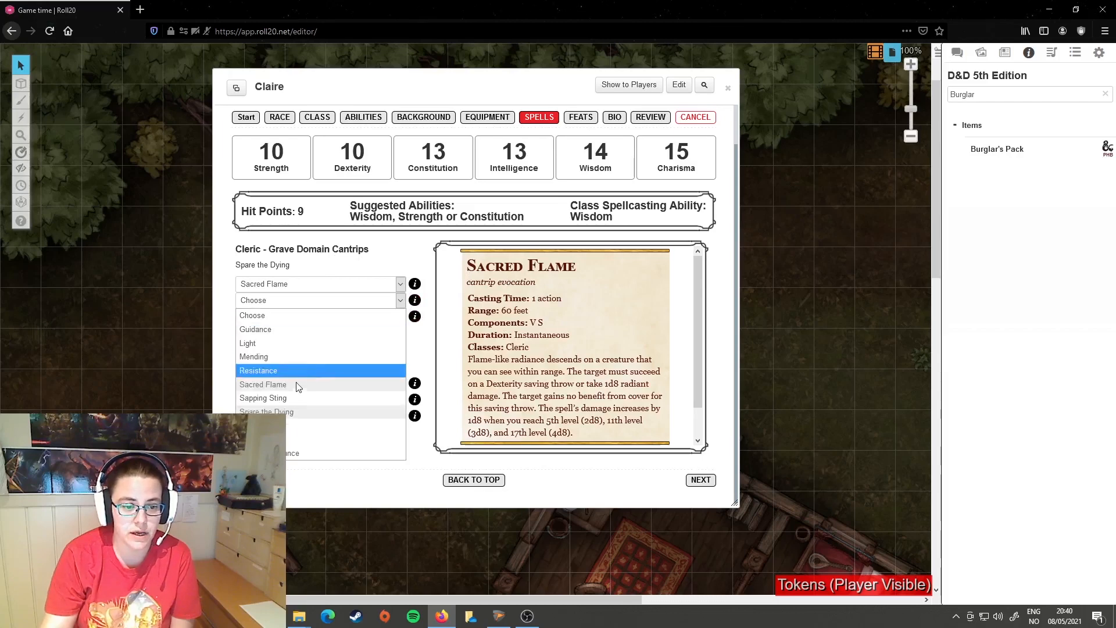
{"action": "left_click", "coordinate": [301, 357]}
{"action": "left_click", "coordinate": [398, 317]}
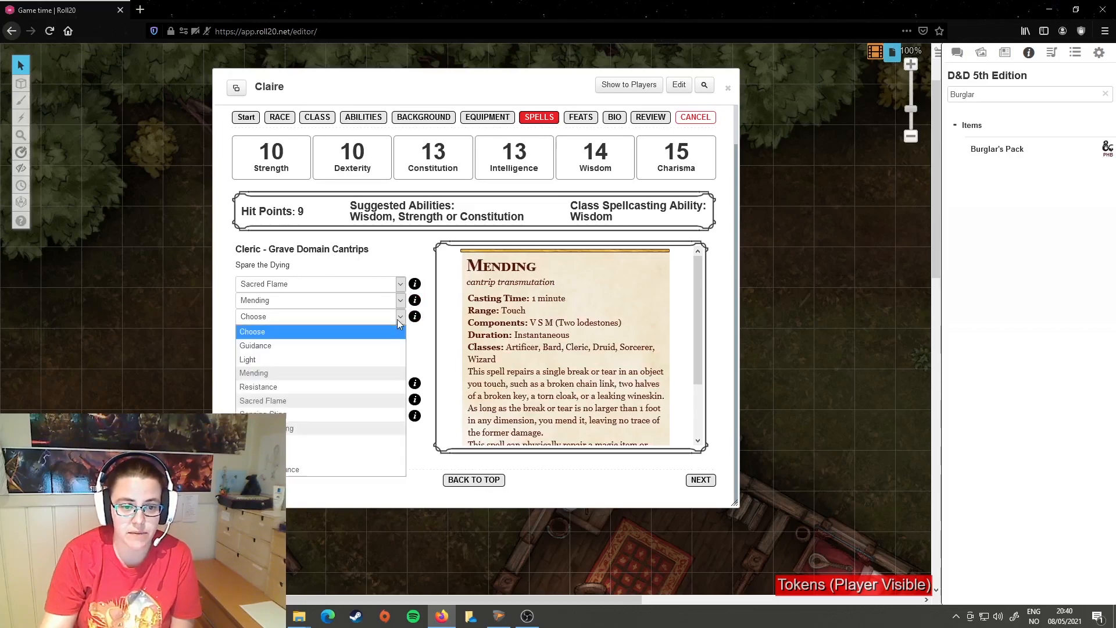
{"action": "left_click", "coordinate": [320, 456]}
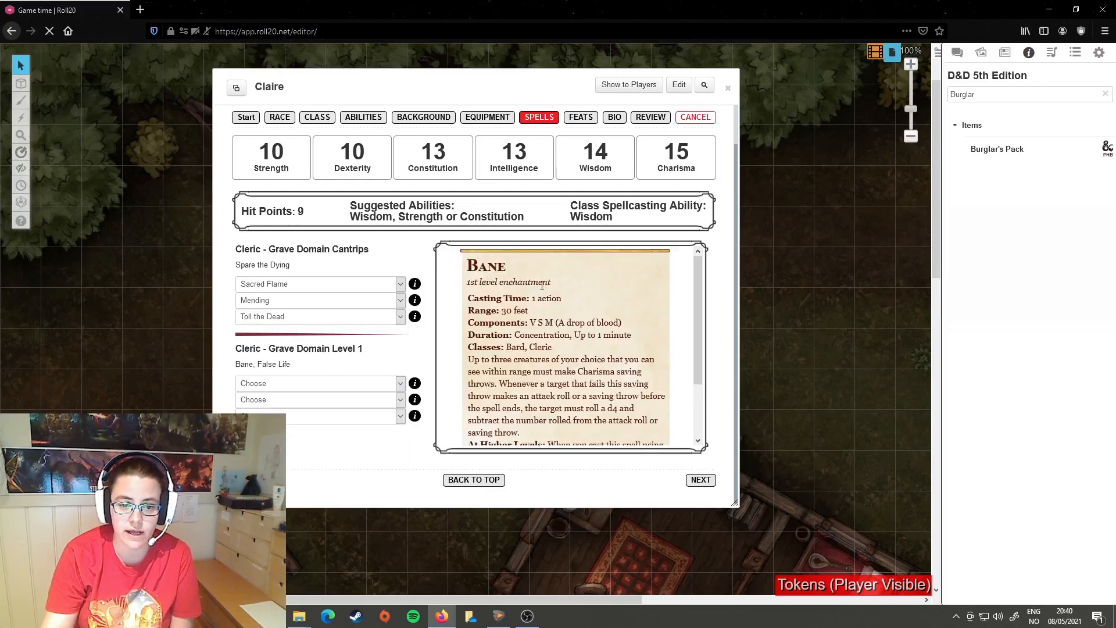
Step: Read through the Bane spell description, including its effect at higher levels
{"action": "scroll", "coordinate": [567, 354], "scroll_direction": "down", "scroll_amount": 2}
{"action": "scroll", "coordinate": [568, 355], "scroll_direction": "up", "scroll_amount": 2}
{"action": "scroll", "coordinate": [535, 270], "scroll_direction": "down", "scroll_amount": 2}
{"action": "scroll", "coordinate": [495, 326], "scroll_direction": "up", "scroll_amount": 2}
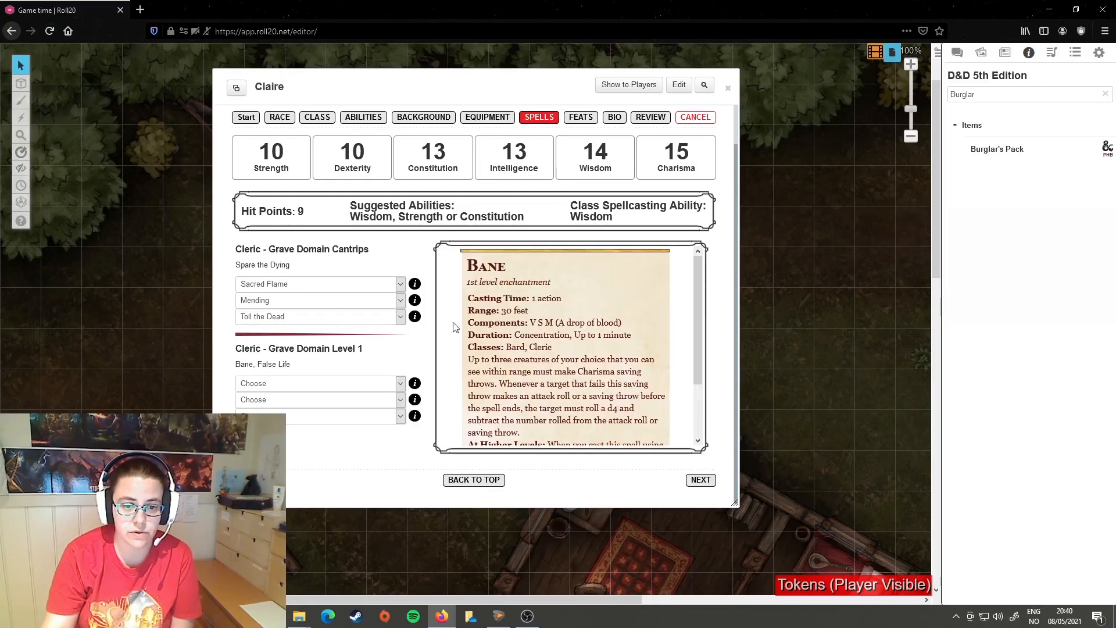
{"action": "scroll", "coordinate": [522, 273], "scroll_direction": "down", "scroll_amount": 2}
{"action": "scroll", "coordinate": [558, 309], "scroll_direction": "up", "scroll_amount": 3}
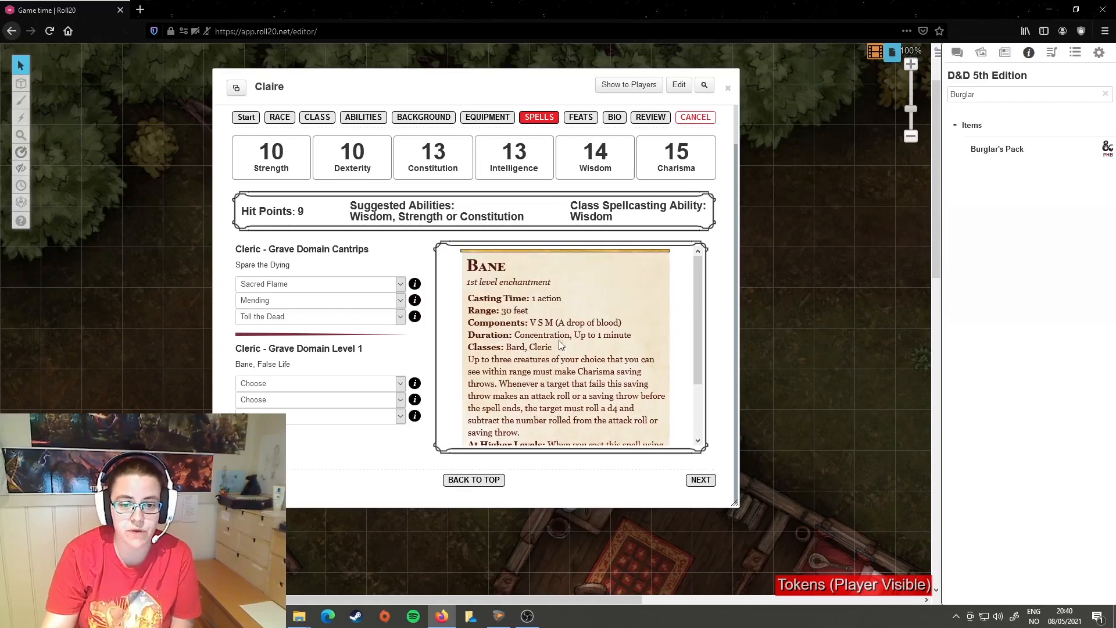
{"action": "scroll", "coordinate": [566, 316], "scroll_direction": "down", "scroll_amount": 3}
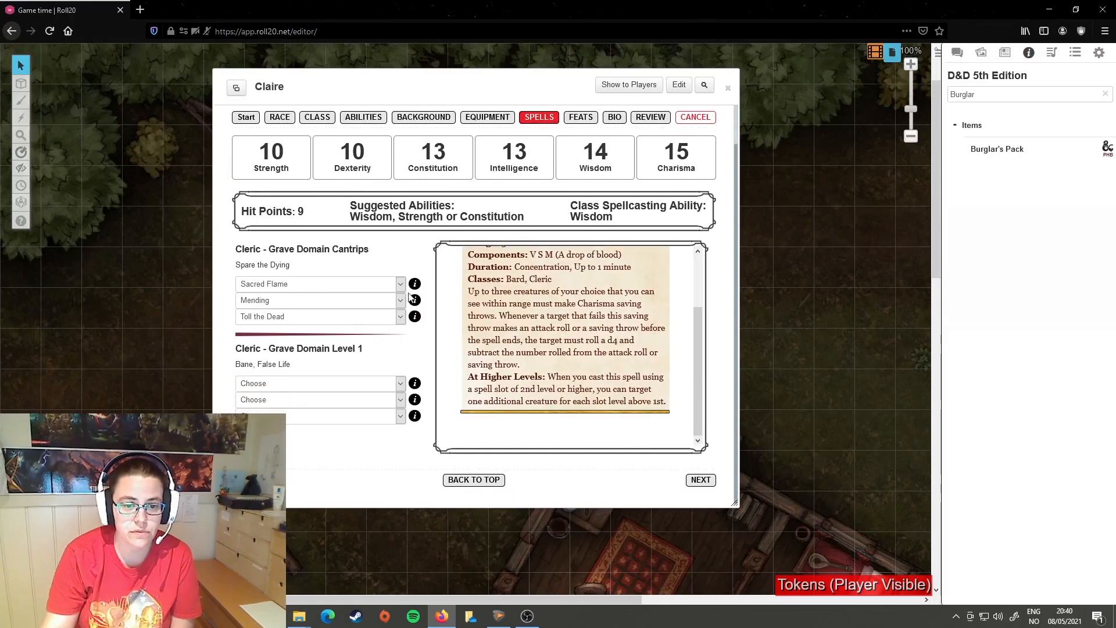
{"action": "scroll", "coordinate": [567, 321], "scroll_direction": "up", "scroll_amount": 3}
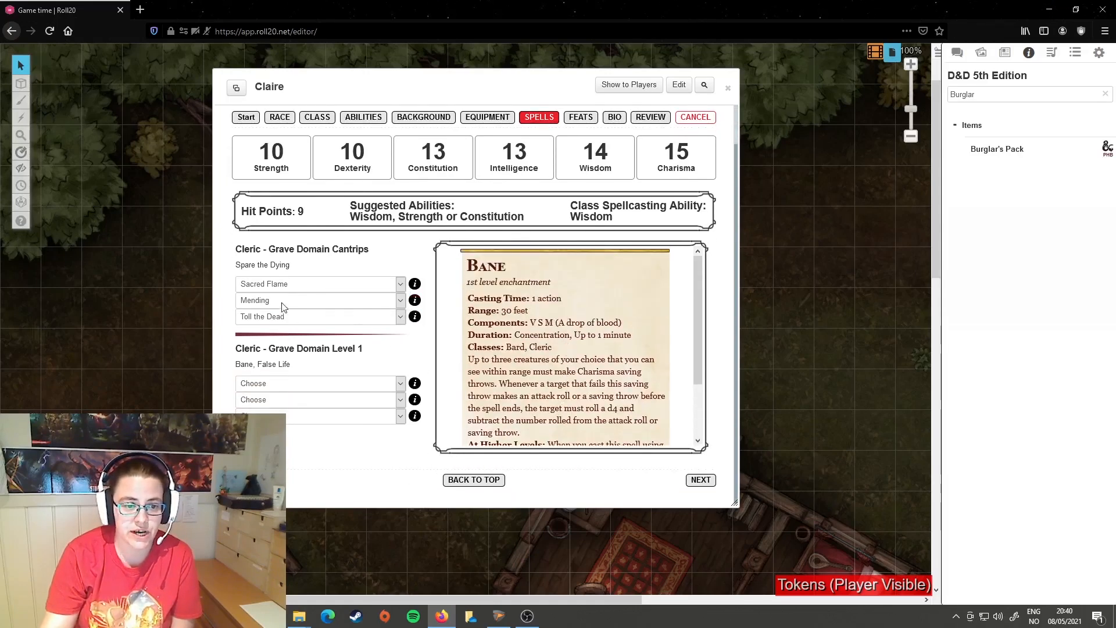
Step: Examine the descriptions of the Toll the Dead and Sacred Flame cantrips
{"action": "left_click", "coordinate": [415, 317]}
{"action": "left_click_drag", "start_coordinate": [468, 265], "coordinate": [611, 443]}
{"action": "left_click", "coordinate": [524, 390]}
{"action": "left_click", "coordinate": [416, 285]}
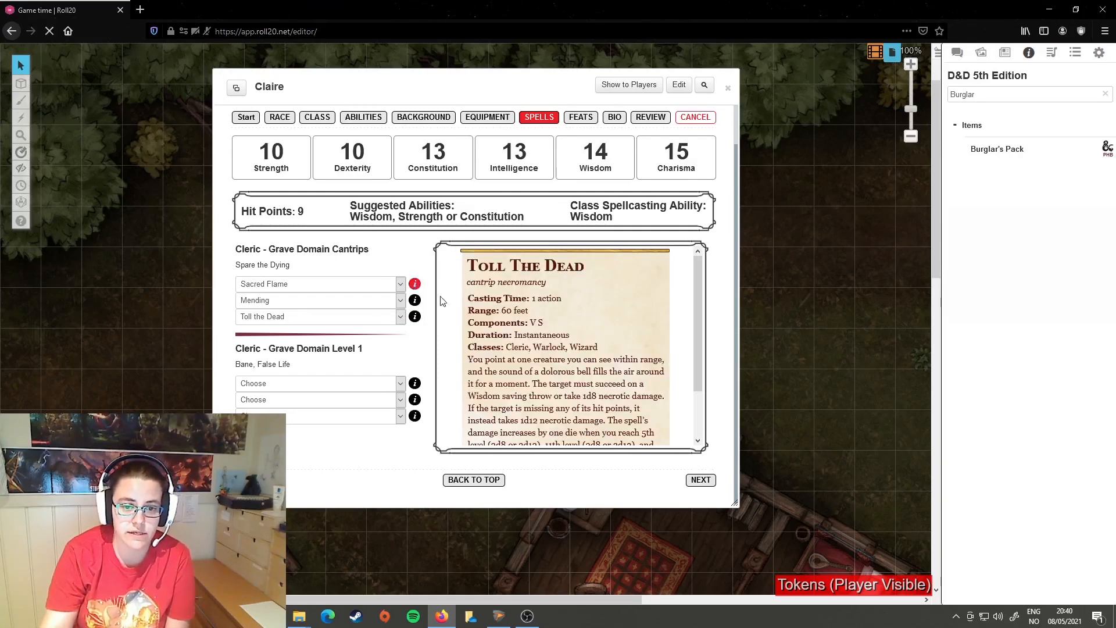
{"action": "scroll", "coordinate": [472, 389], "scroll_direction": "down", "scroll_amount": 2}
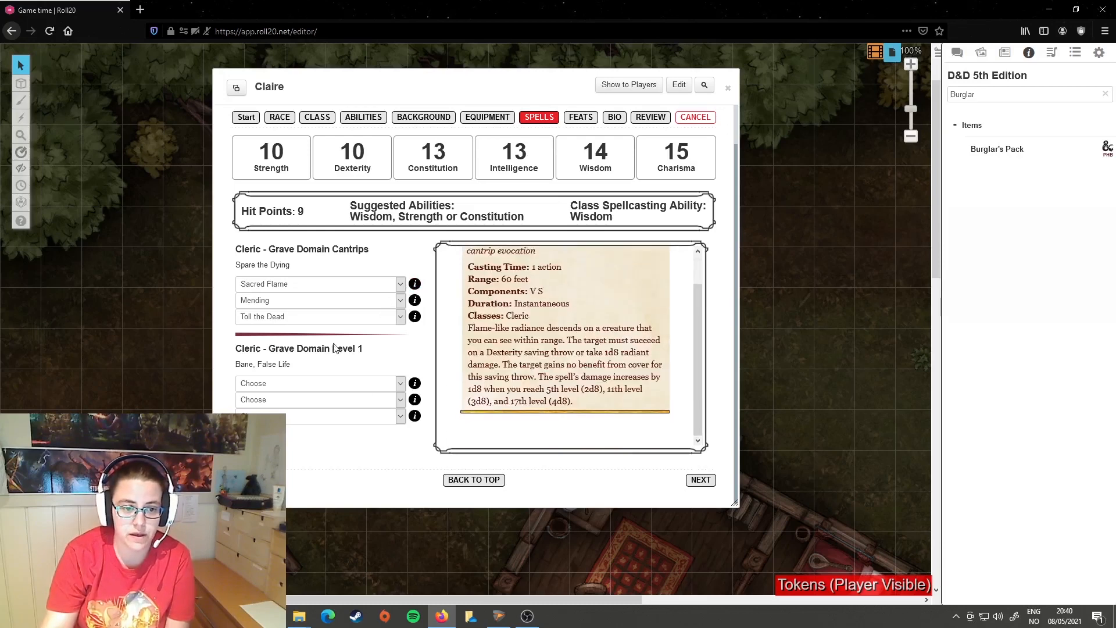
Step: Choose Inflict Wounds, Sanctuary and Detect Magic as the three level 1 Cleric spells
{"action": "left_click", "coordinate": [401, 382]}
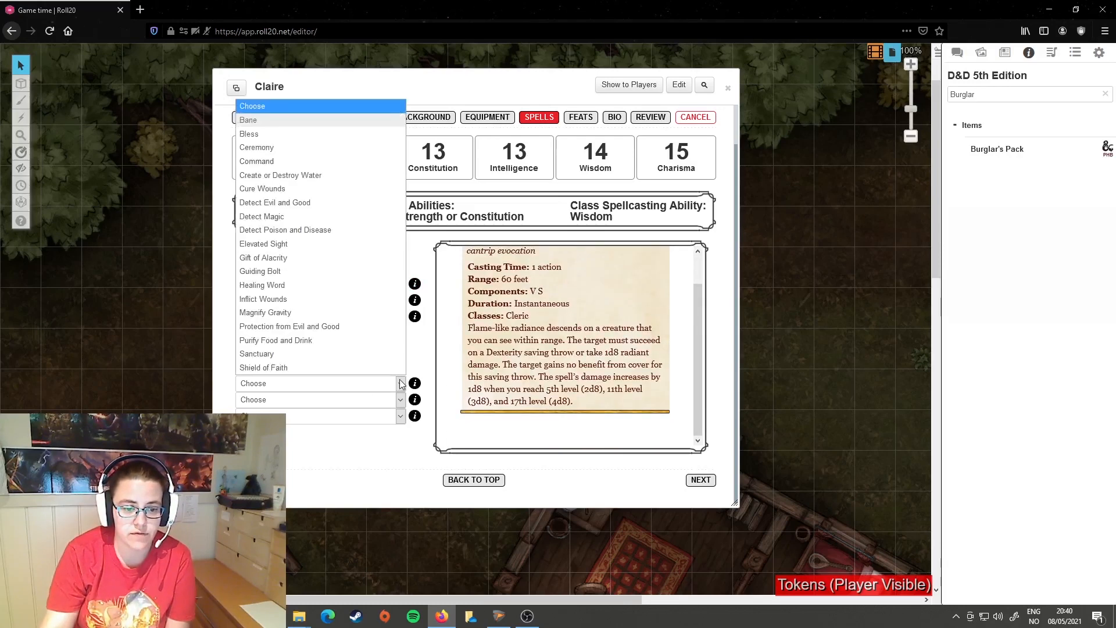
{"action": "left_click", "coordinate": [287, 309]}
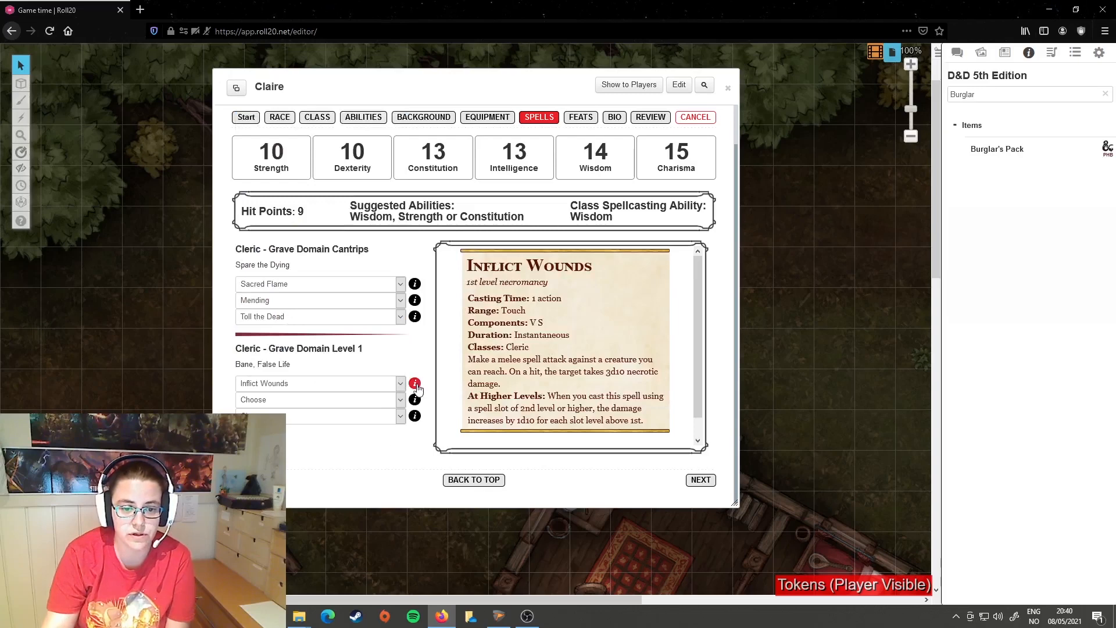
{"action": "left_click", "coordinate": [401, 400]}
{"action": "left_click", "coordinate": [285, 369]}
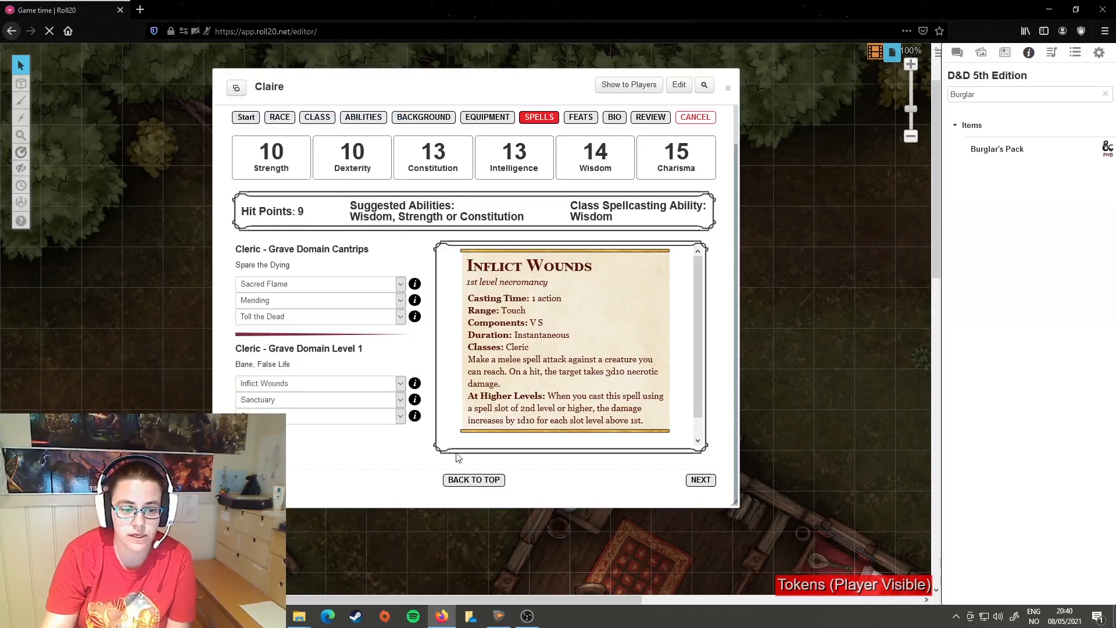
{"action": "left_click", "coordinate": [320, 417]}
{"action": "left_click", "coordinate": [282, 249]}
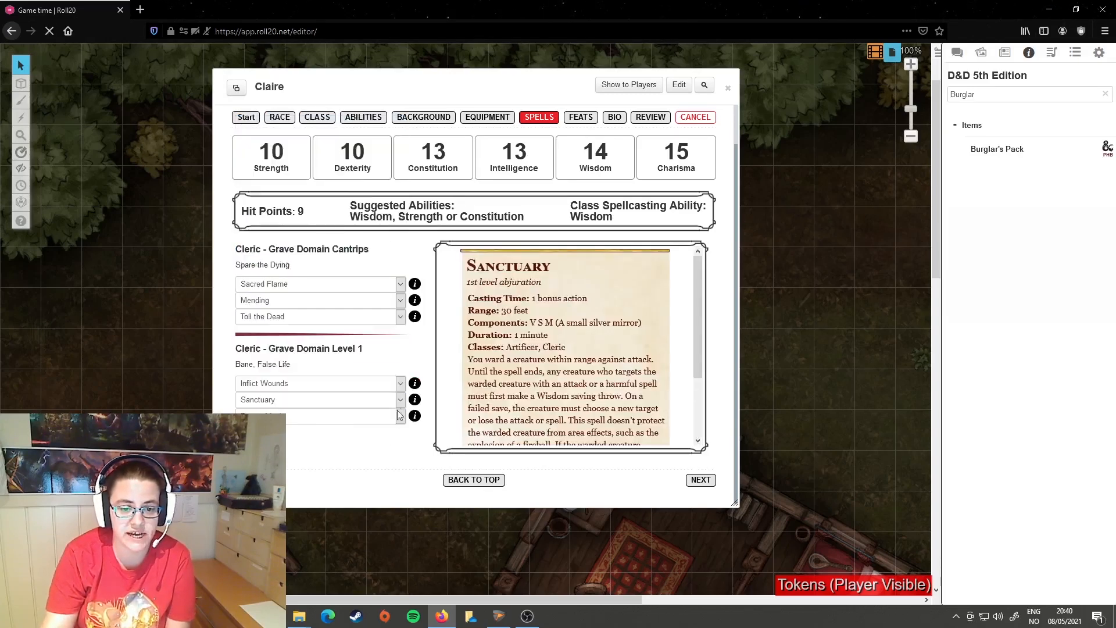
Step: Check the Inflict Wounds spell description and proceed past the Feats stage to the Bio stage
{"action": "left_click", "coordinate": [415, 383]}
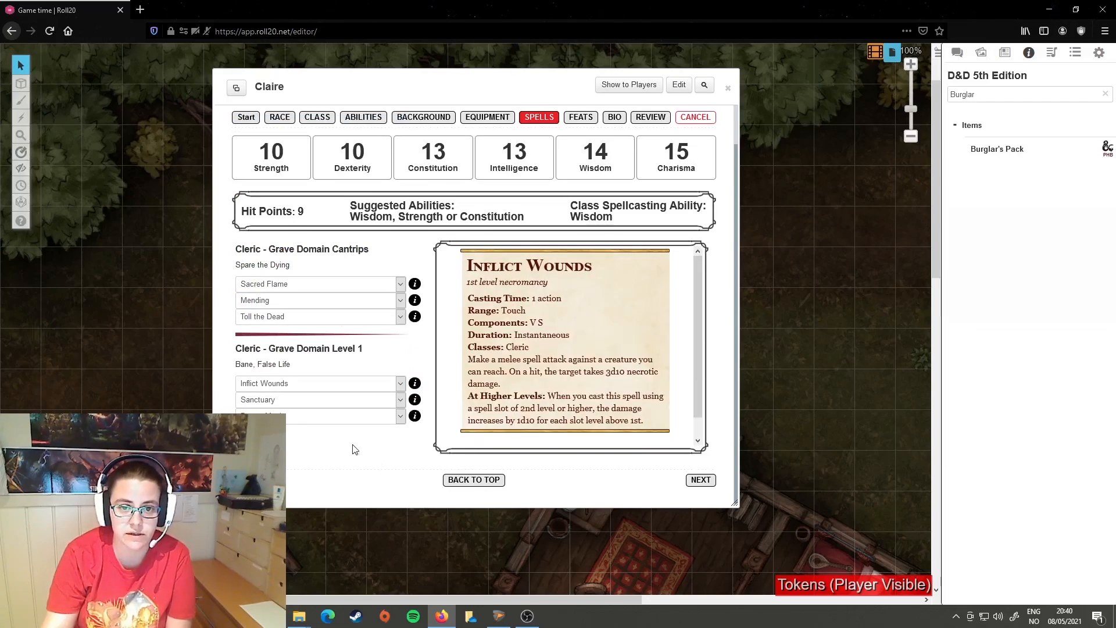
{"action": "left_click", "coordinate": [695, 480]}
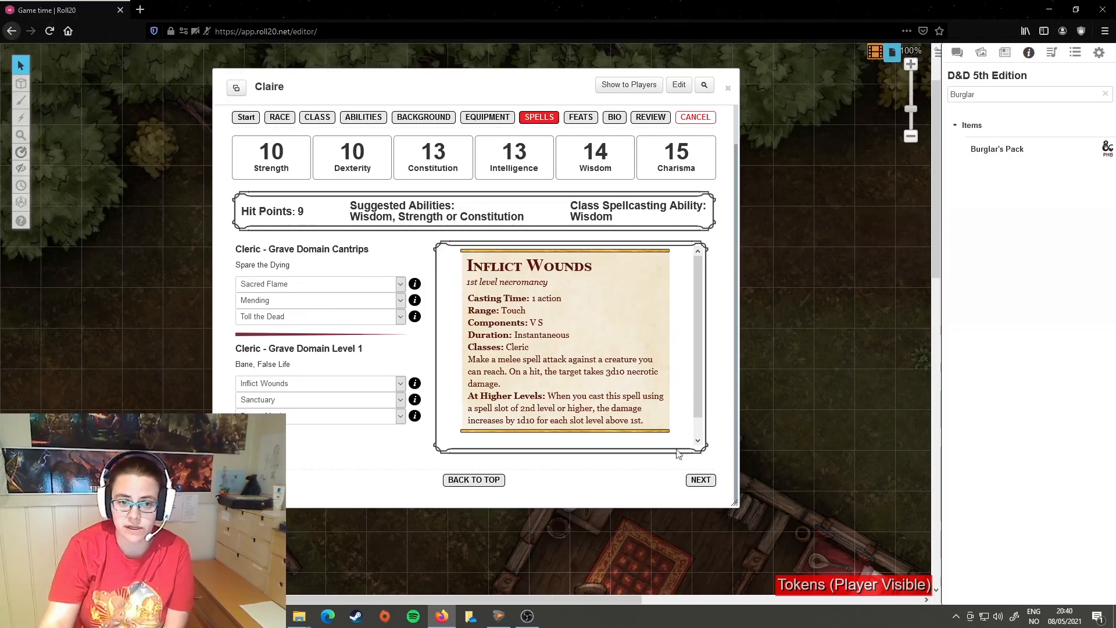
{"action": "left_click", "coordinate": [699, 483]}
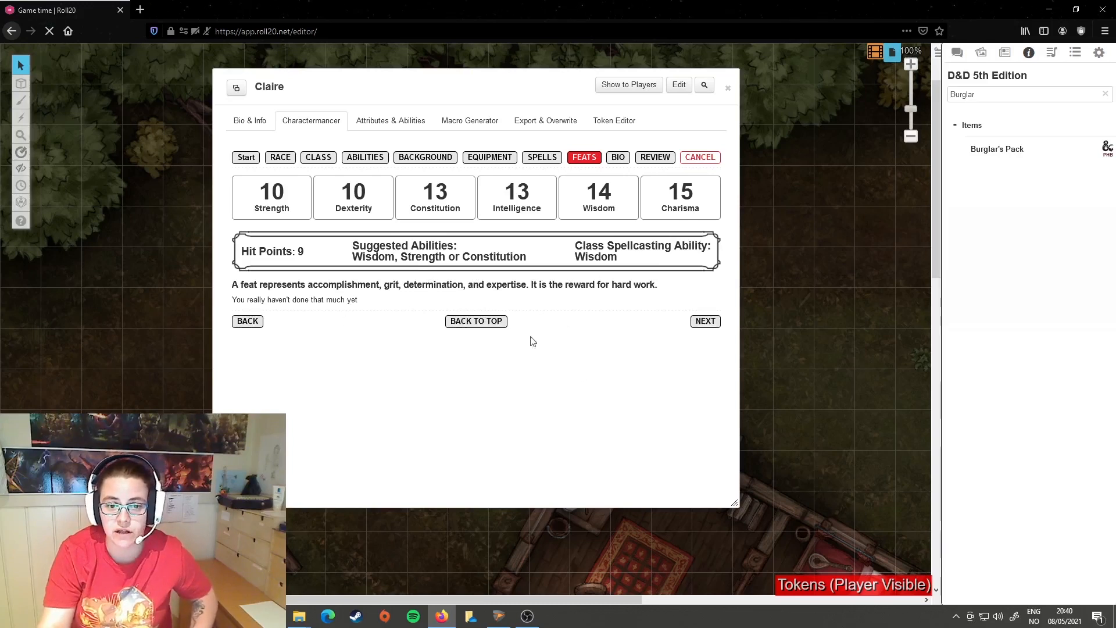
{"action": "left_click", "coordinate": [705, 321]}
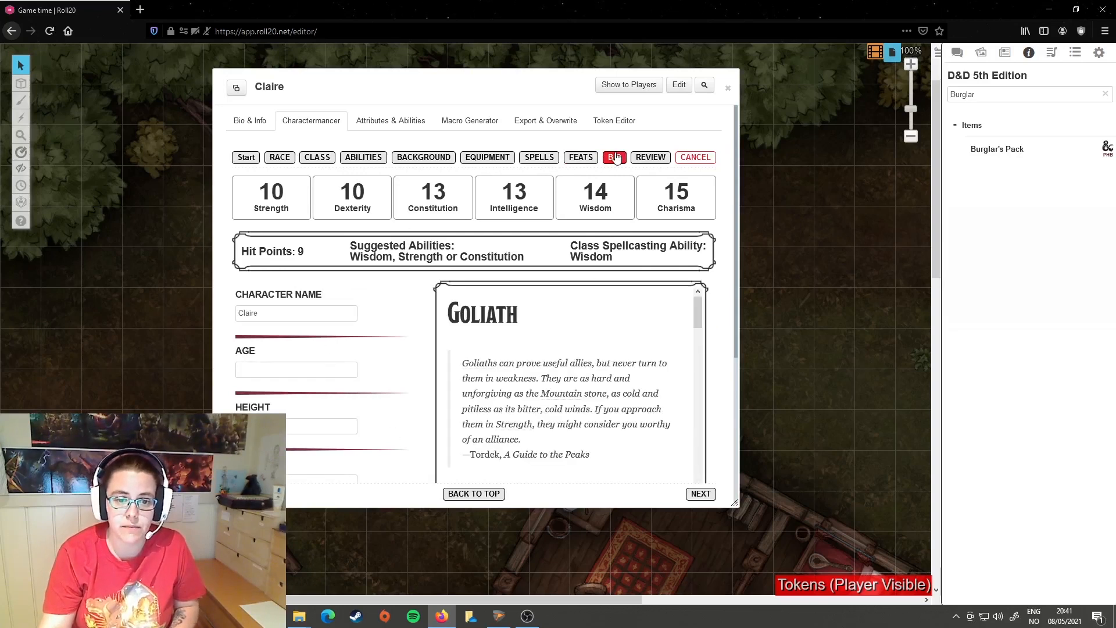
Step: Name the character Talia and set the age to 38, consulting the lifespan information in the Goliath traits
{"action": "double_click", "coordinate": [292, 314]}
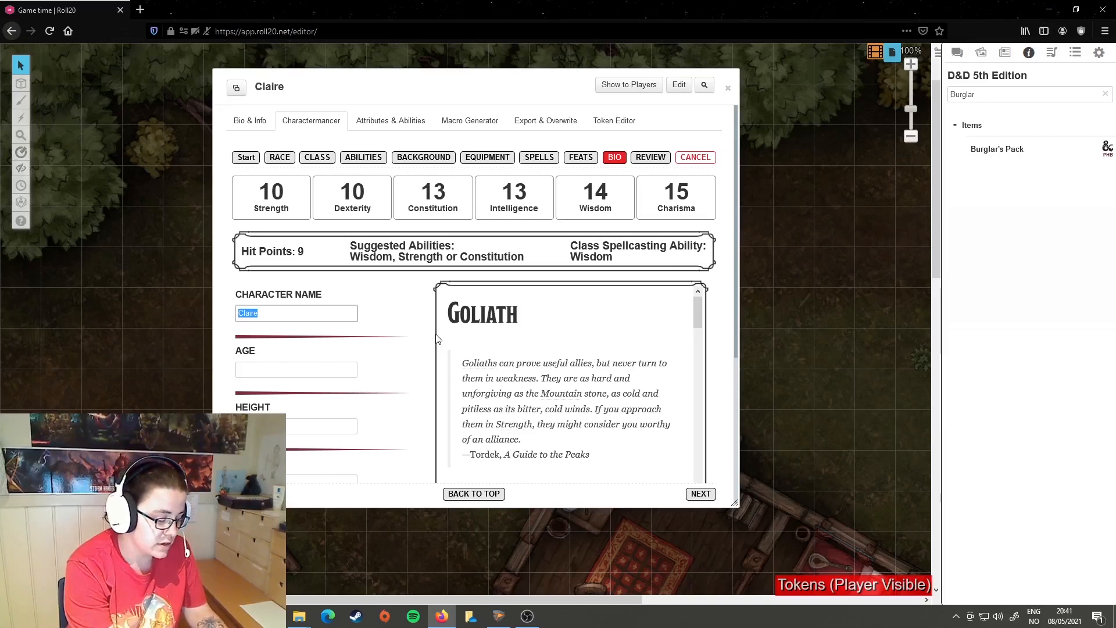
{"action": "type", "text": "Talia"}
{"action": "left_click", "coordinate": [313, 370]}
{"action": "scroll", "coordinate": [548, 375], "scroll_direction": "down", "scroll_amount": 6}
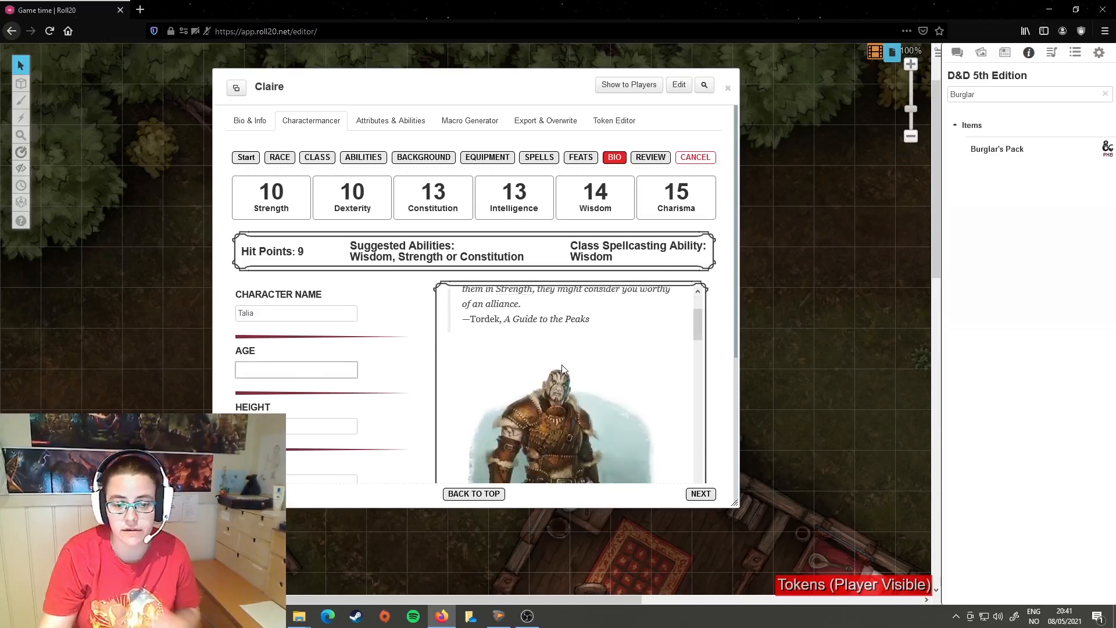
{"action": "scroll", "coordinate": [562, 367], "scroll_direction": "down", "scroll_amount": 10}
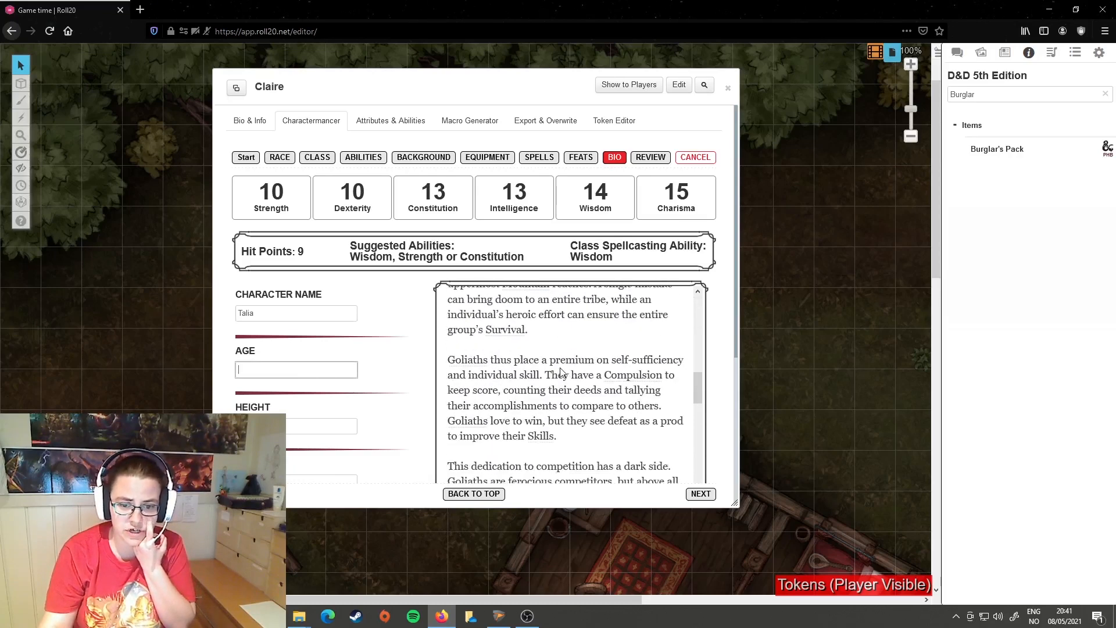
{"action": "scroll", "coordinate": [562, 368], "scroll_direction": "down", "scroll_amount": 5}
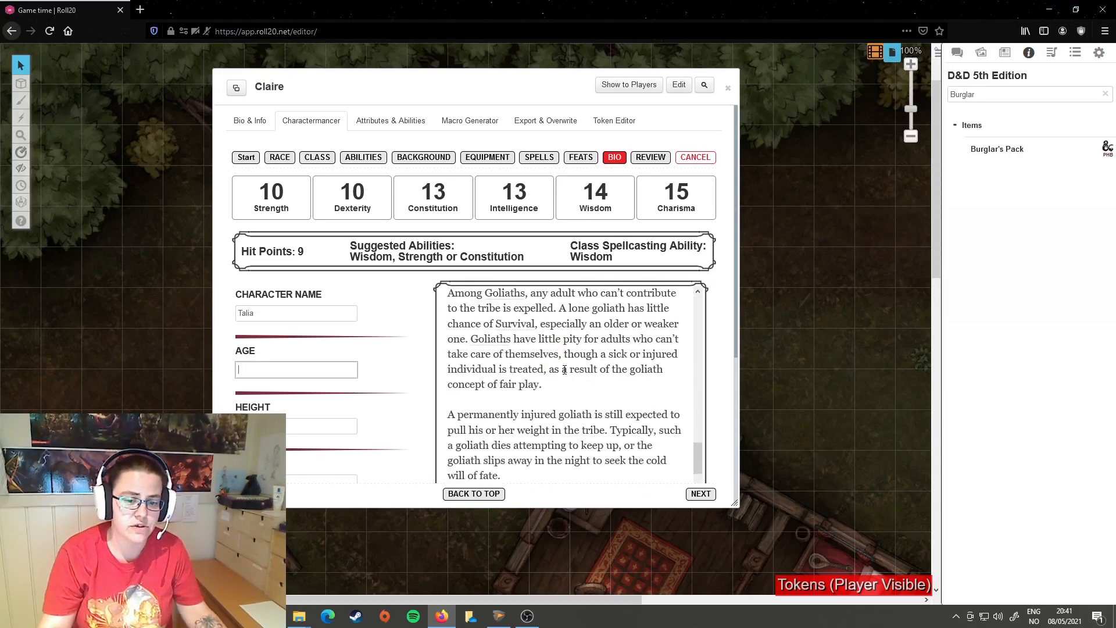
{"action": "scroll", "coordinate": [564, 370], "scroll_direction": "down", "scroll_amount": 8}
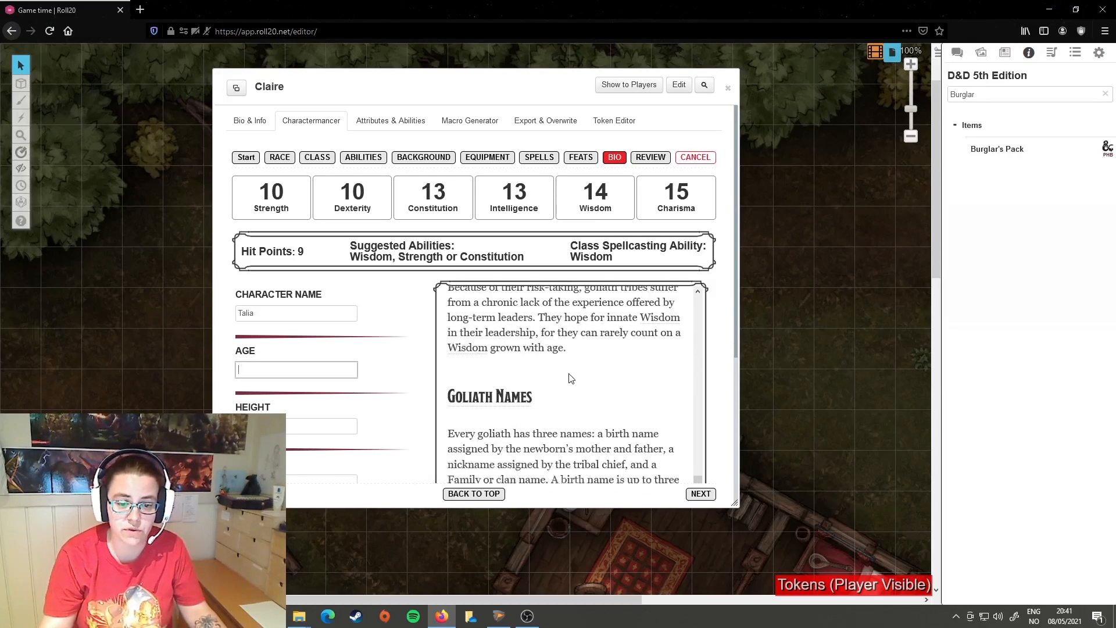
{"action": "scroll", "coordinate": [568, 367], "scroll_direction": "down", "scroll_amount": 8}
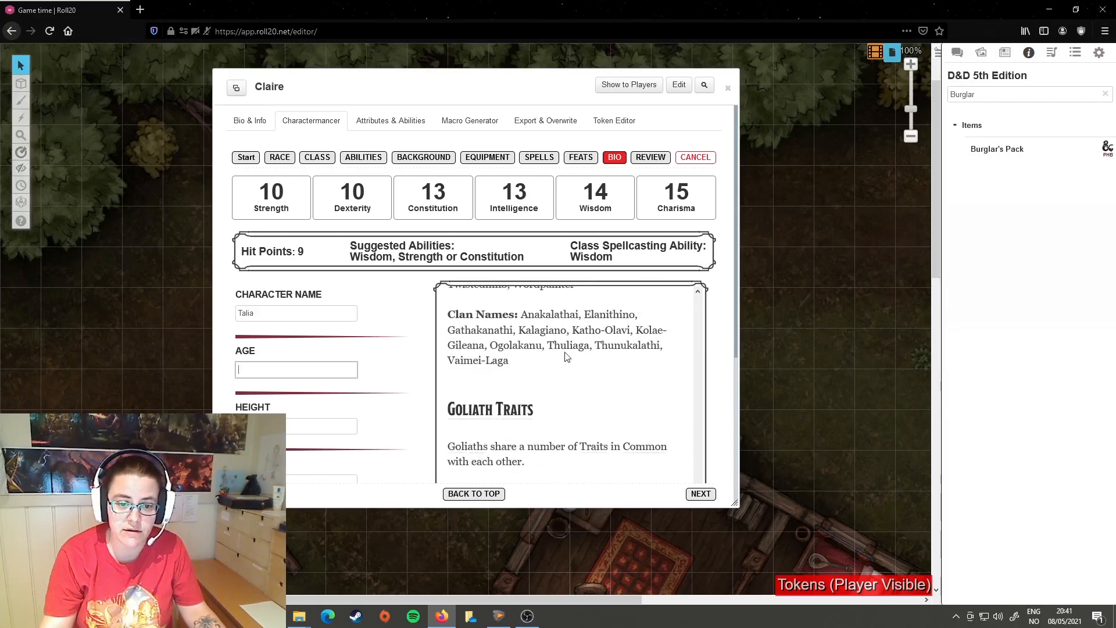
{"action": "scroll", "coordinate": [564, 357], "scroll_direction": "down", "scroll_amount": 1}
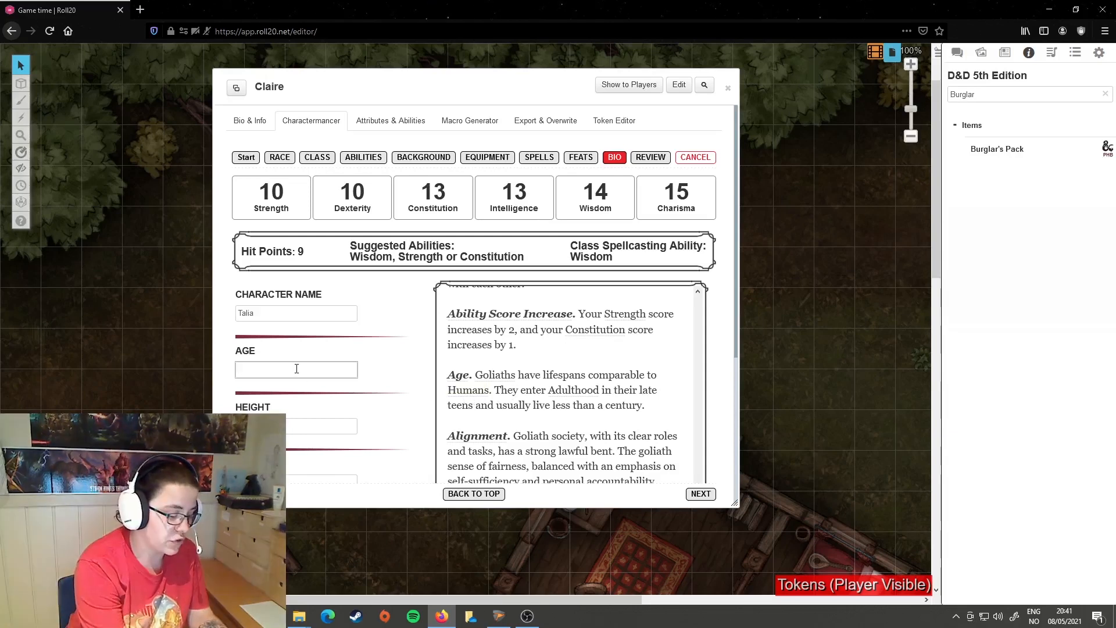
Step: Set the character's height to 7 feet and weight to 300, following the Goliath size description
{"action": "scroll", "coordinate": [549, 367], "scroll_direction": "down", "scroll_amount": 5}
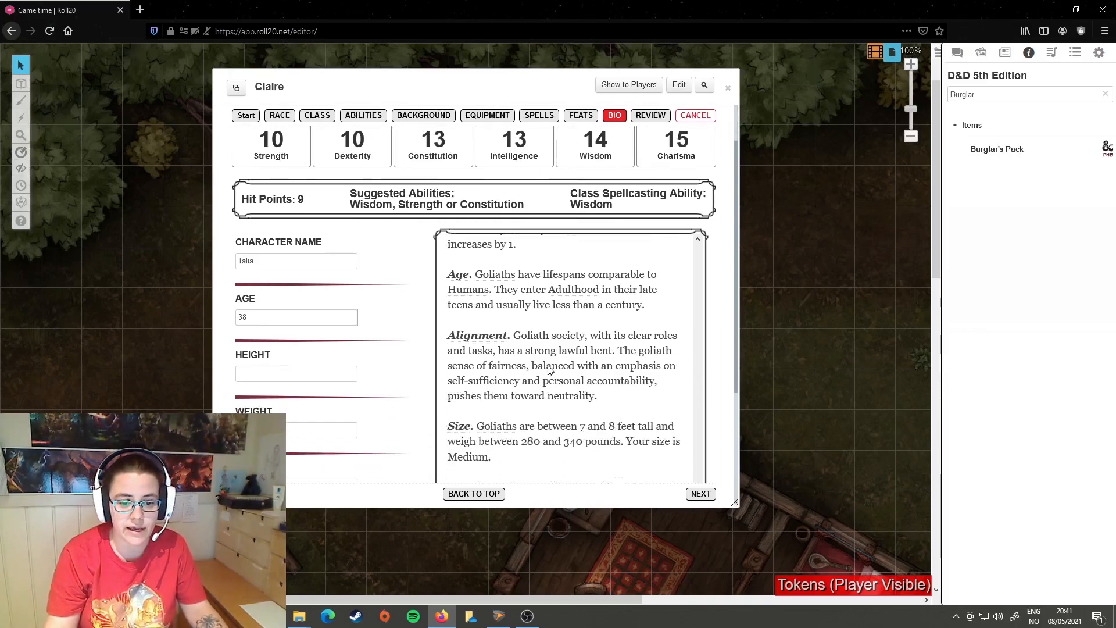
{"action": "left_click_drag", "start_coordinate": [566, 356], "coordinate": [638, 357]}
{"action": "left_click", "coordinate": [278, 375]}
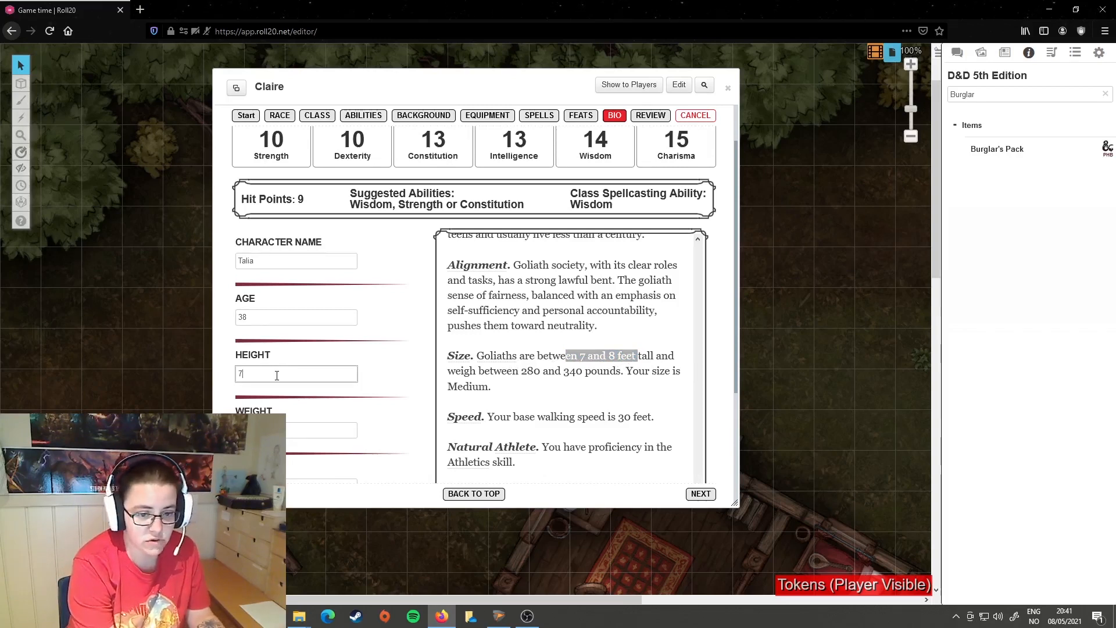
{"action": "type", "text": "7 feet"}
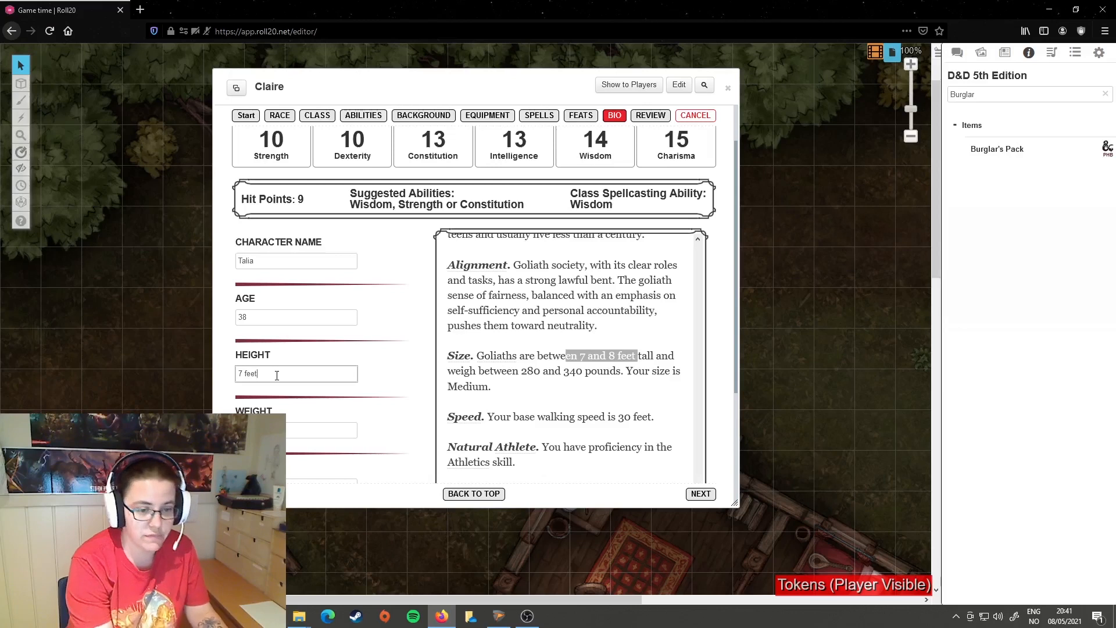
{"action": "scroll", "coordinate": [431, 343], "scroll_direction": "down", "scroll_amount": 1}
{"action": "left_click", "coordinate": [317, 377]}
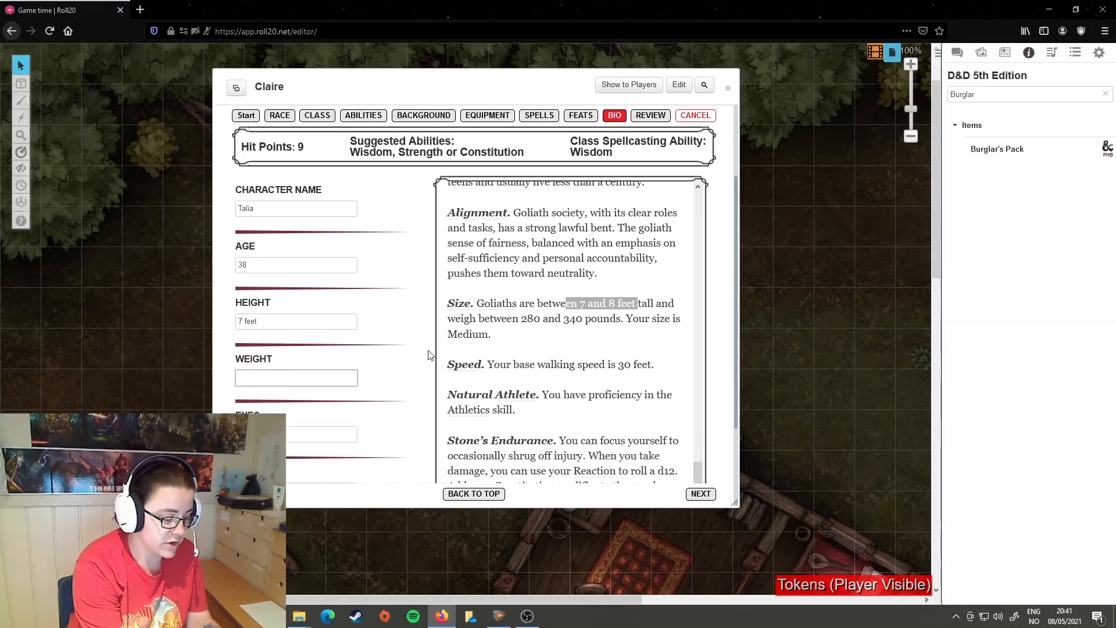
Step: Fill in the character's eyes as blue and hair as Brown
{"action": "scroll", "coordinate": [431, 354], "scroll_direction": "down", "scroll_amount": 2}
{"action": "left_click", "coordinate": [296, 382]}
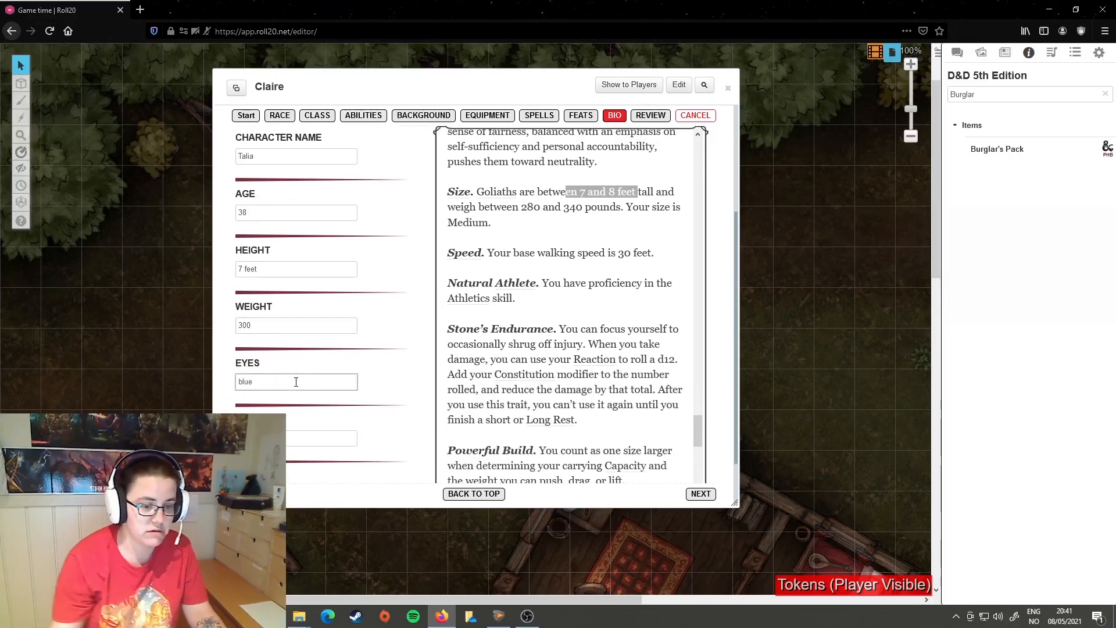
{"action": "left_click", "coordinate": [291, 441]}
{"action": "type", "text": "Brown"}
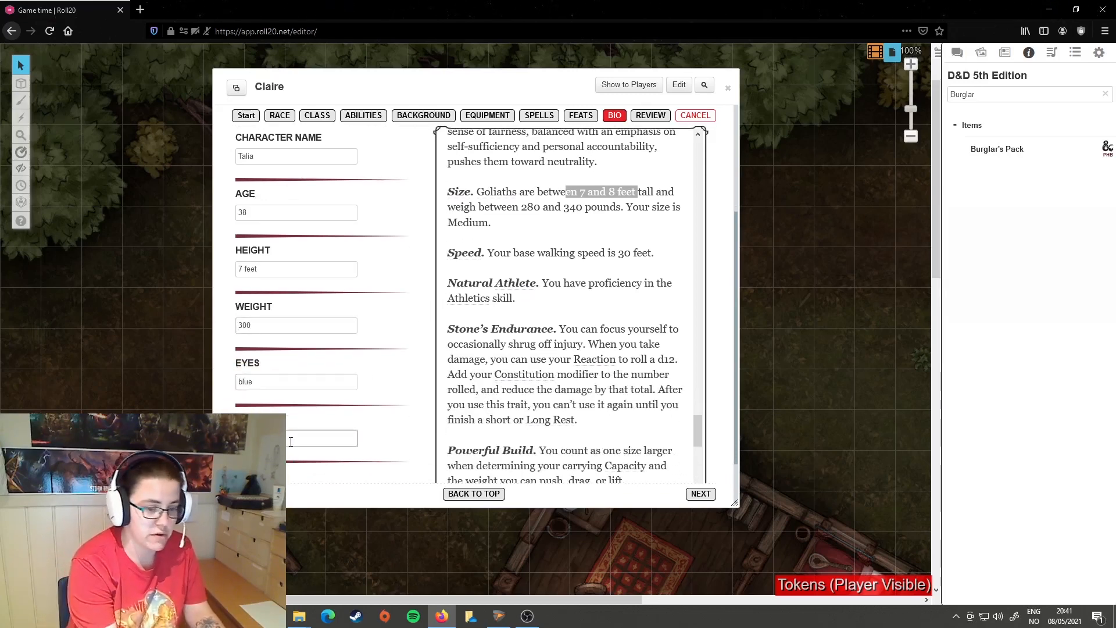
{"action": "scroll", "coordinate": [291, 440], "scroll_direction": "down", "scroll_amount": 1}
{"action": "left_click", "coordinate": [294, 432]}
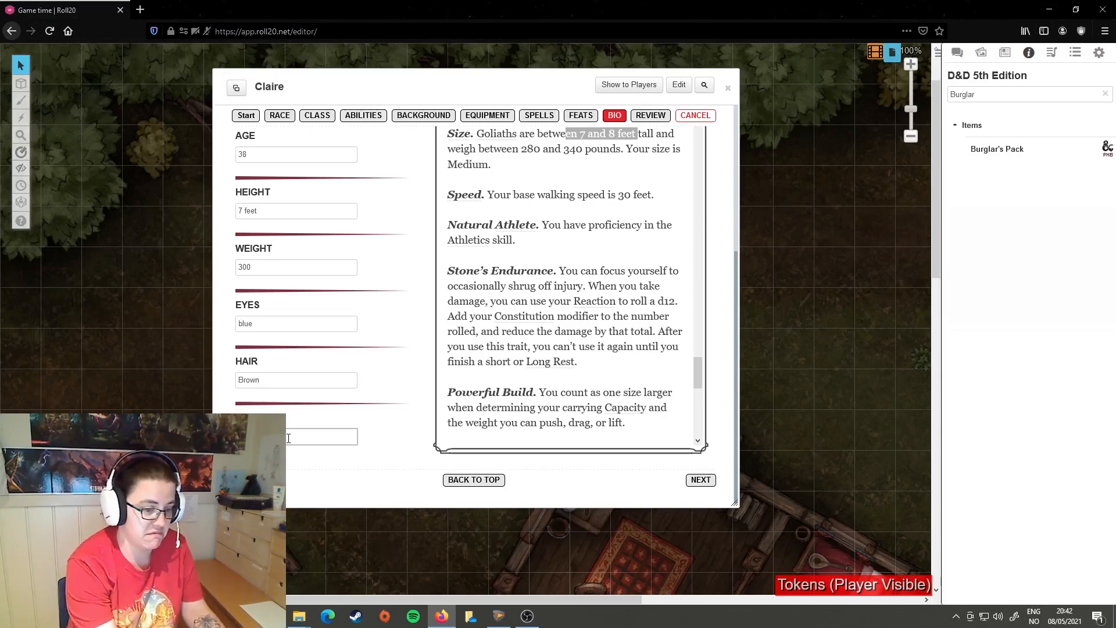
Step: Proceed to the Review stage and read through the summary of race, class, background, equipment and spells
{"action": "left_click", "coordinate": [701, 480]}
{"action": "scroll", "coordinate": [367, 312], "scroll_direction": "down", "scroll_amount": 3}
{"action": "scroll", "coordinate": [495, 396], "scroll_direction": "up", "scroll_amount": 3}
{"action": "scroll", "coordinate": [384, 297], "scroll_direction": "down", "scroll_amount": 5}
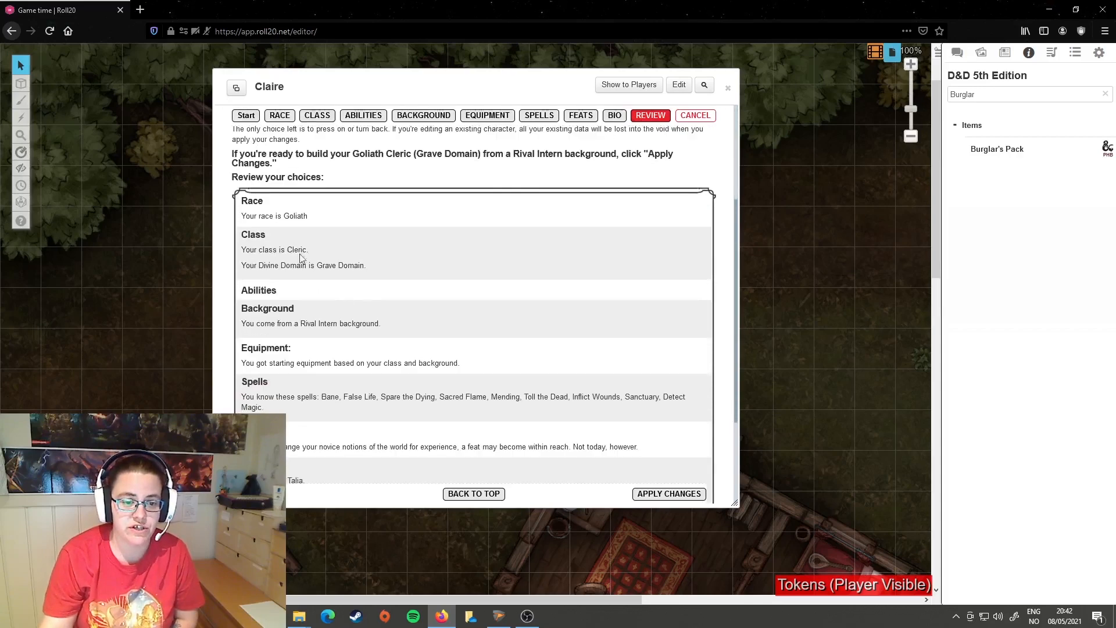
{"action": "scroll", "coordinate": [321, 433], "scroll_direction": "up", "scroll_amount": 5}
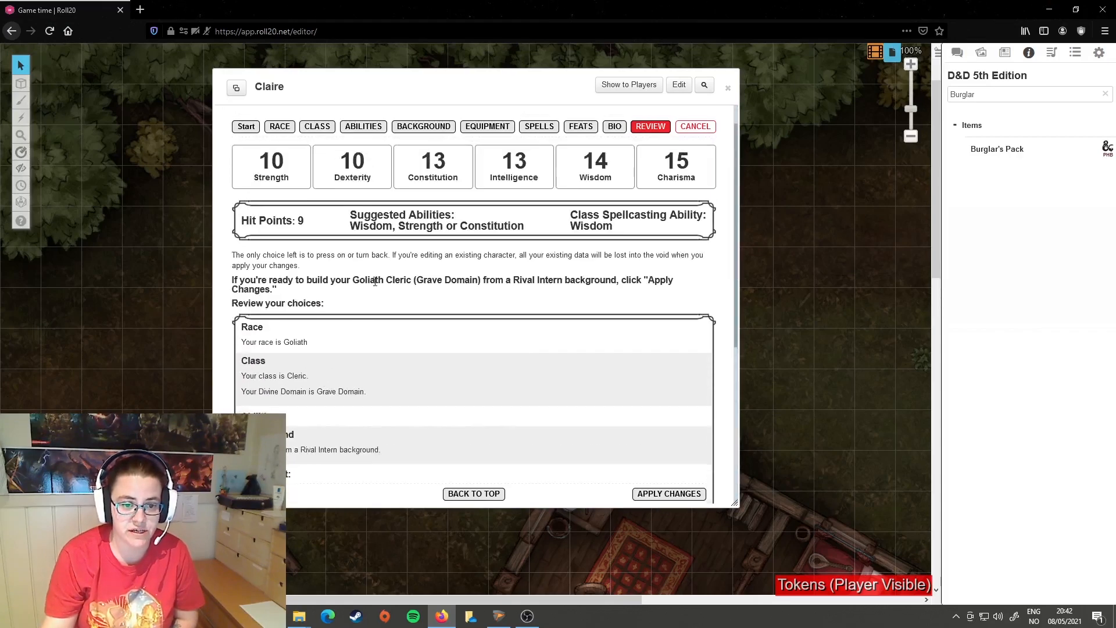
{"action": "scroll", "coordinate": [340, 344], "scroll_direction": "down", "scroll_amount": 3}
{"action": "scroll", "coordinate": [395, 364], "scroll_direction": "up", "scroll_amount": 3}
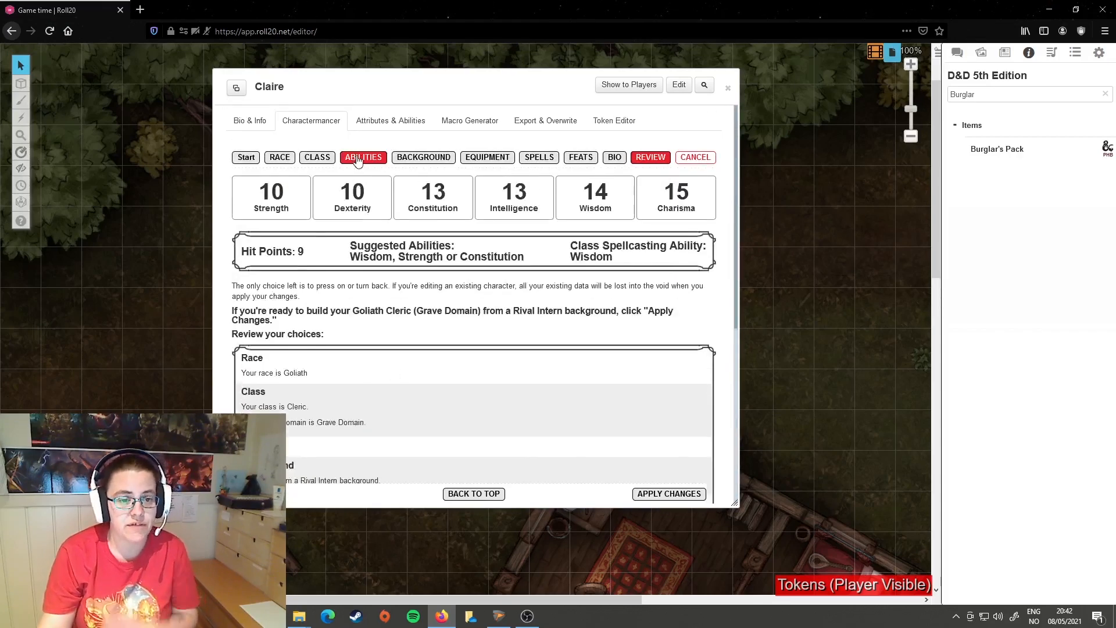
Step: Reset the second Cleric skill proficiency to Choose and examine the Class section of the Review stage
{"action": "left_click", "coordinate": [317, 157]}
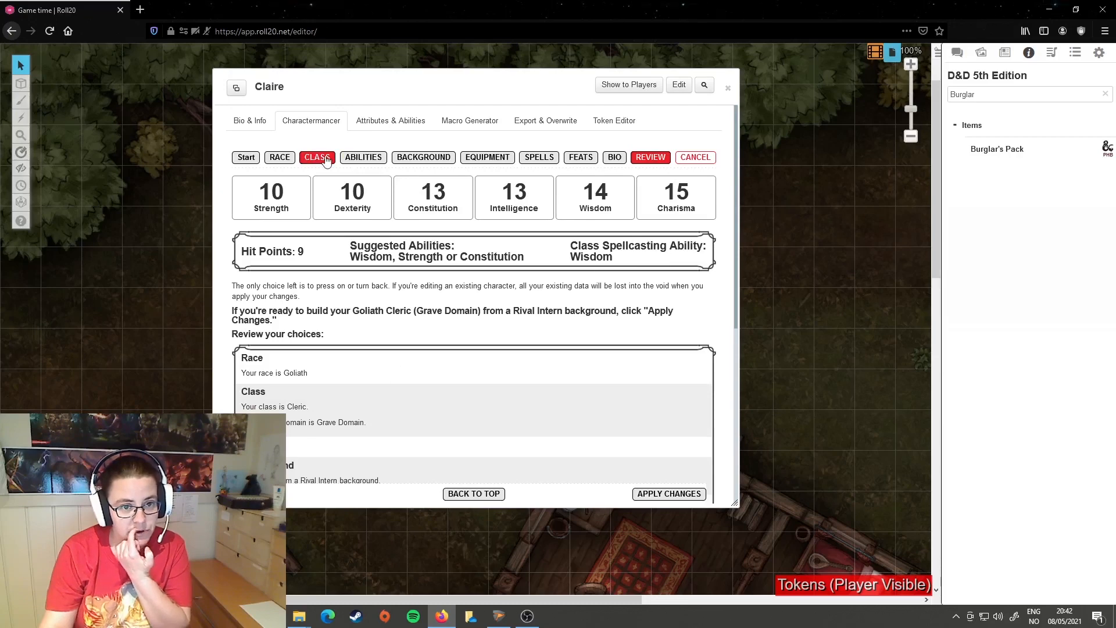
{"action": "scroll", "coordinate": [377, 413], "scroll_direction": "down", "scroll_amount": 3}
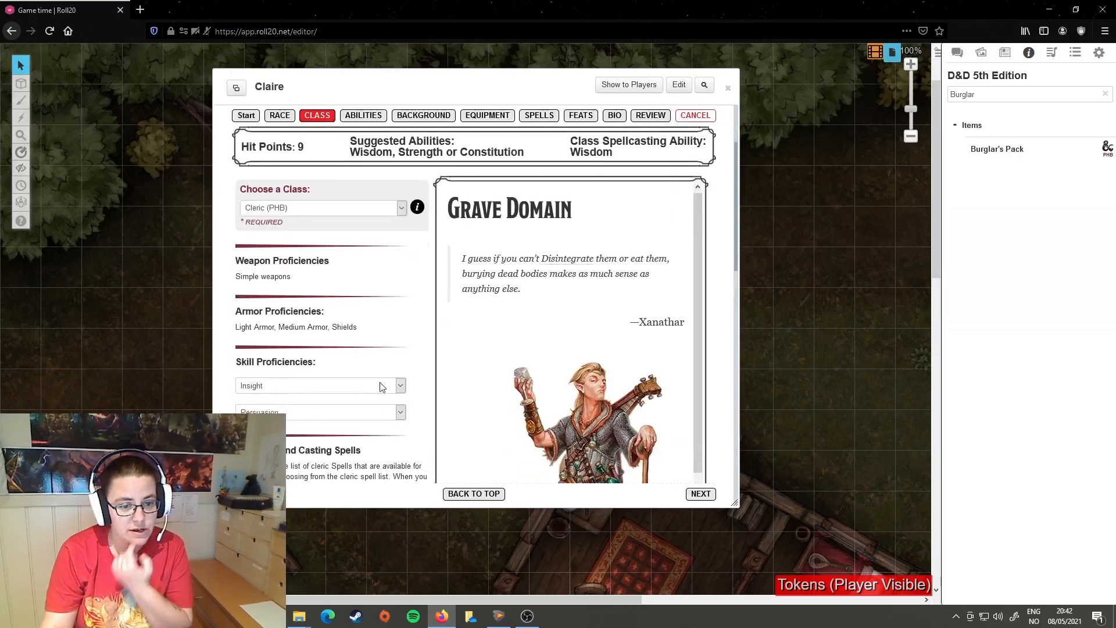
{"action": "left_click", "coordinate": [401, 414]}
{"action": "left_click", "coordinate": [286, 429]}
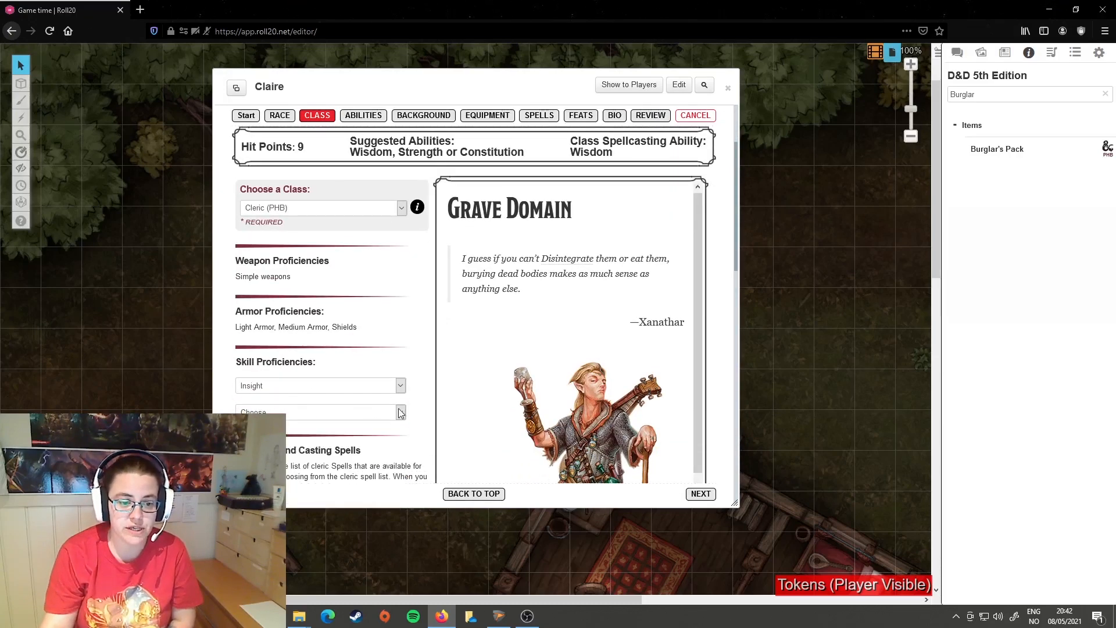
{"action": "left_click", "coordinate": [650, 115]}
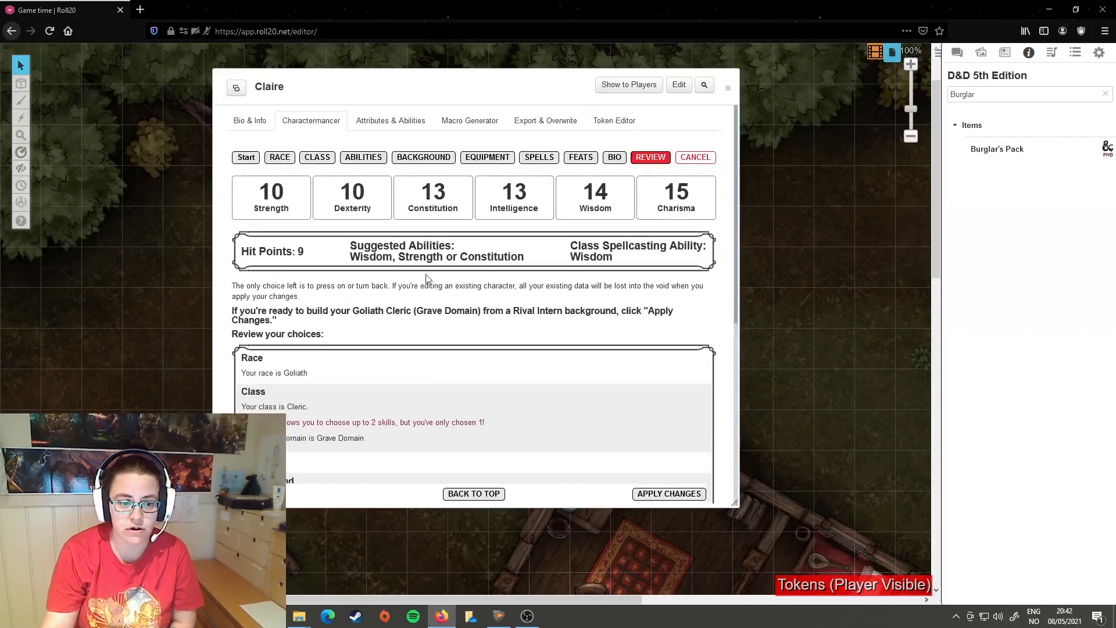
{"action": "scroll", "coordinate": [357, 368], "scroll_direction": "down", "scroll_amount": 1}
{"action": "left_click_drag", "start_coordinate": [242, 370], "coordinate": [411, 396]}
{"action": "left_click", "coordinate": [411, 395]}
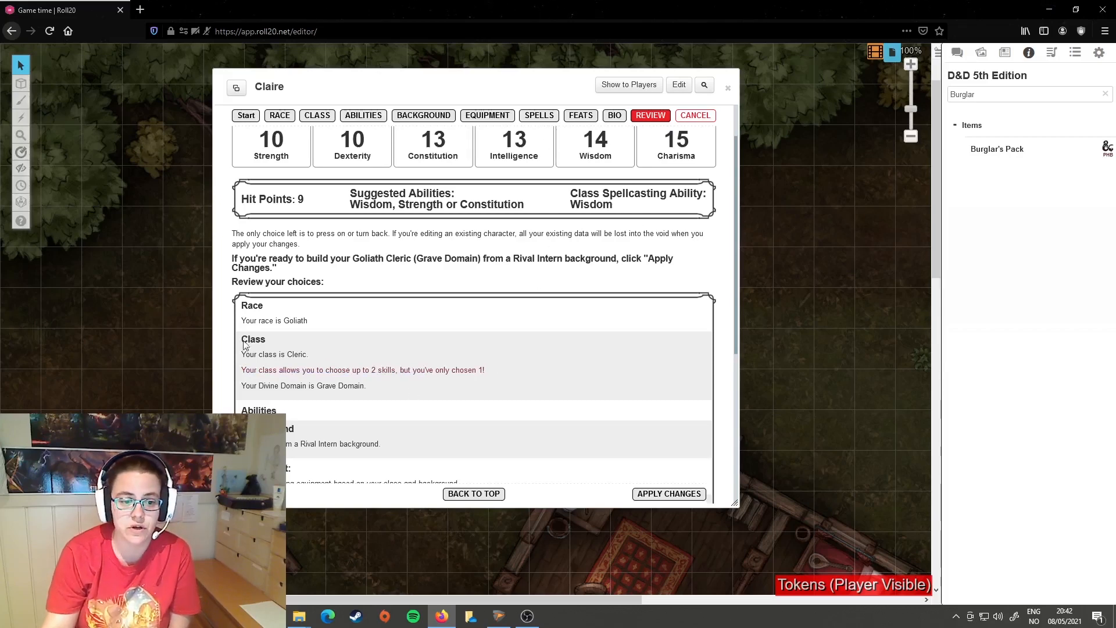
Step: Choose a second Cleric skill proficiency in the Class stage and recheck the Class section of the Review
{"action": "left_click", "coordinate": [315, 118]}
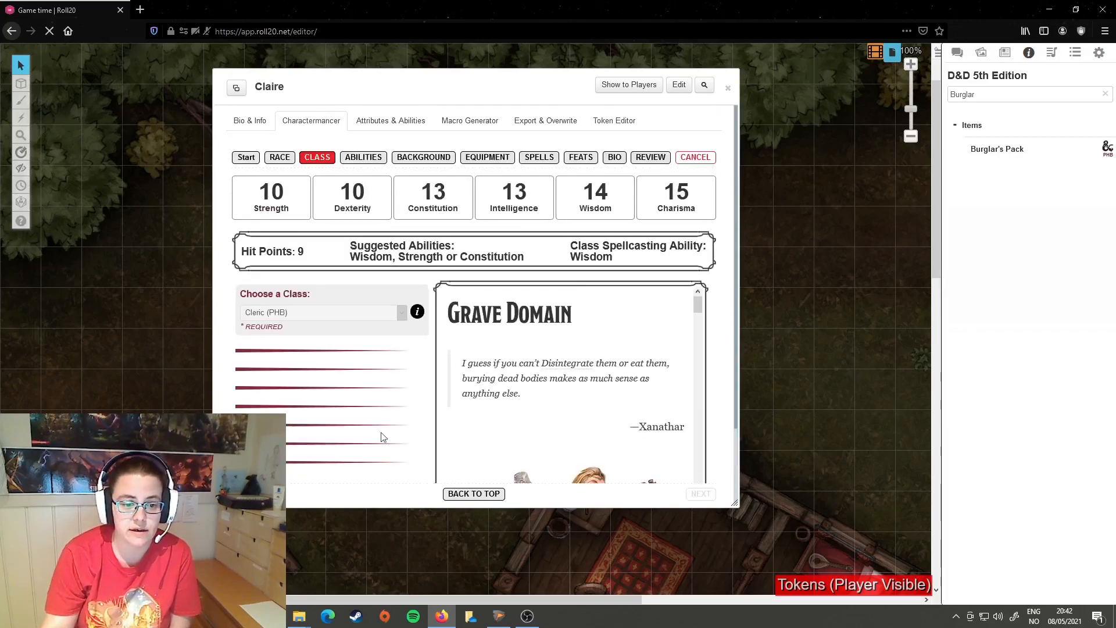
{"action": "scroll", "coordinate": [400, 382], "scroll_direction": "down", "scroll_amount": 2}
{"action": "left_click", "coordinate": [393, 361]}
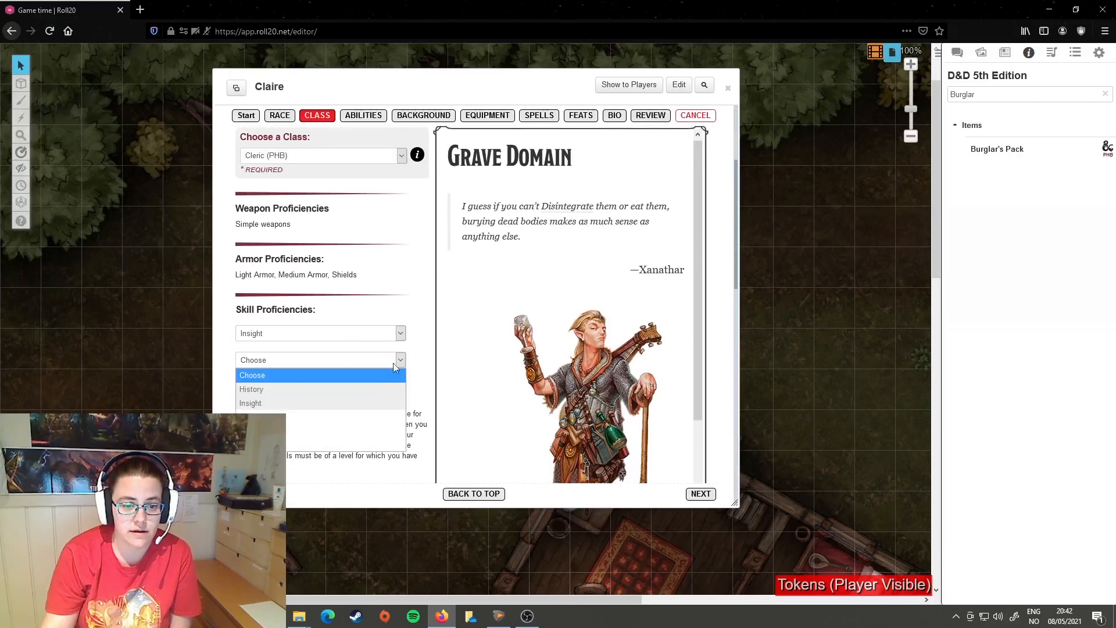
{"action": "left_click", "coordinate": [300, 410]}
{"action": "left_click", "coordinate": [649, 116]}
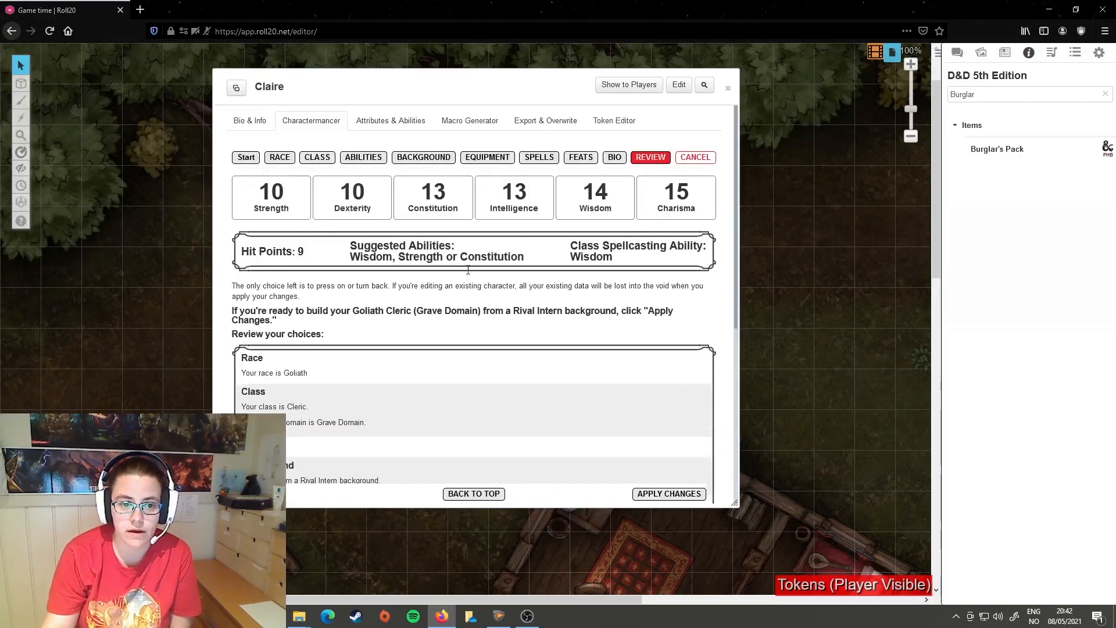
{"action": "scroll", "coordinate": [314, 416], "scroll_direction": "down", "scroll_amount": 3}
{"action": "scroll", "coordinate": [406, 278], "scroll_direction": "up", "scroll_amount": 2}
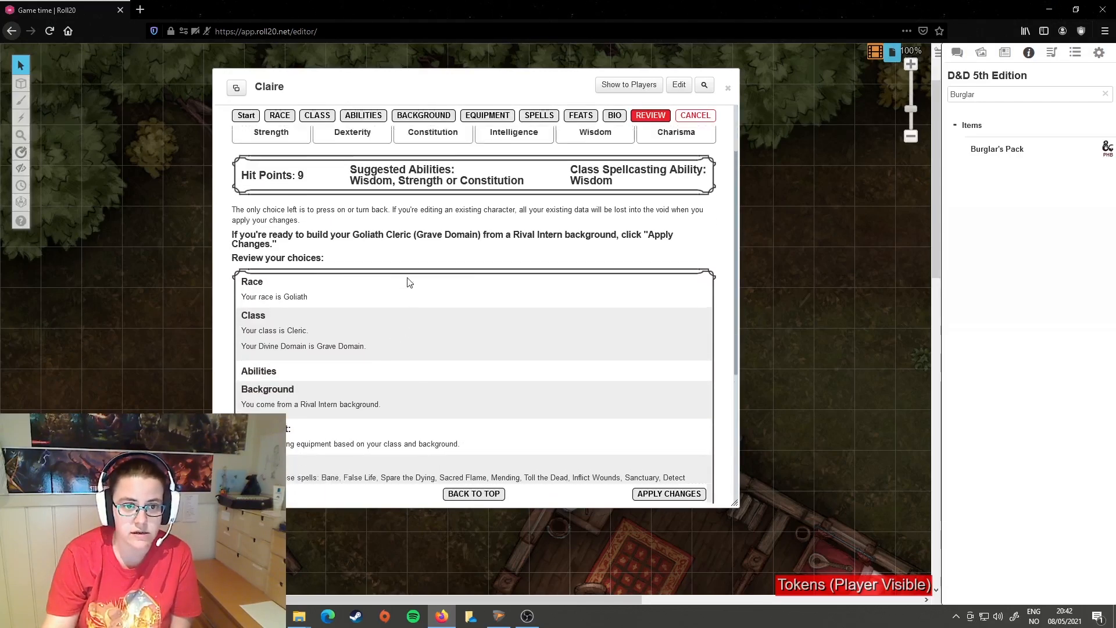
Step: Clear the language choice of the Rival Intern background and examine the Background section of the Review stage
{"action": "left_click", "coordinate": [411, 117]}
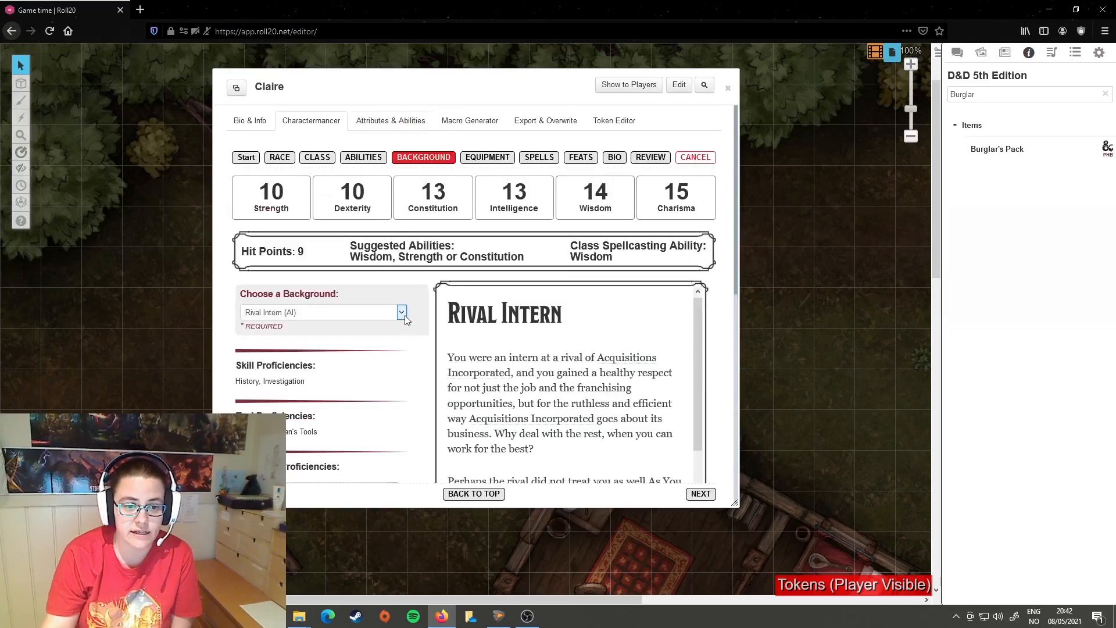
{"action": "left_click", "coordinate": [404, 314]}
{"action": "key", "text": "Escape"}
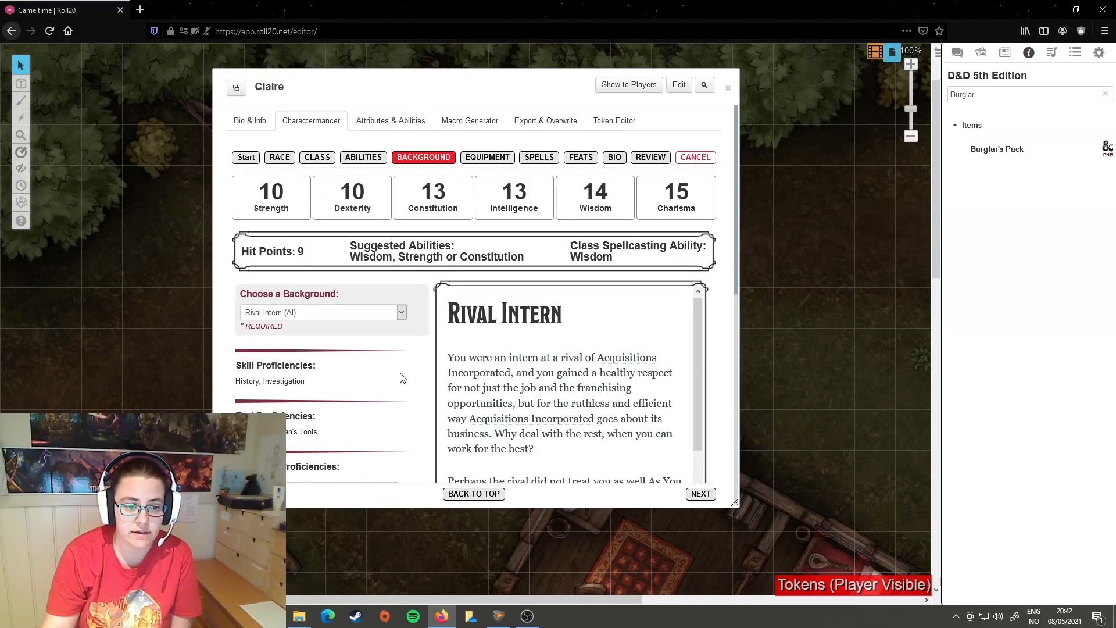
{"action": "scroll", "coordinate": [392, 364], "scroll_direction": "down", "scroll_amount": 4}
{"action": "left_click", "coordinate": [387, 288]}
{"action": "left_click", "coordinate": [360, 293]}
{"action": "left_click", "coordinate": [640, 117]}
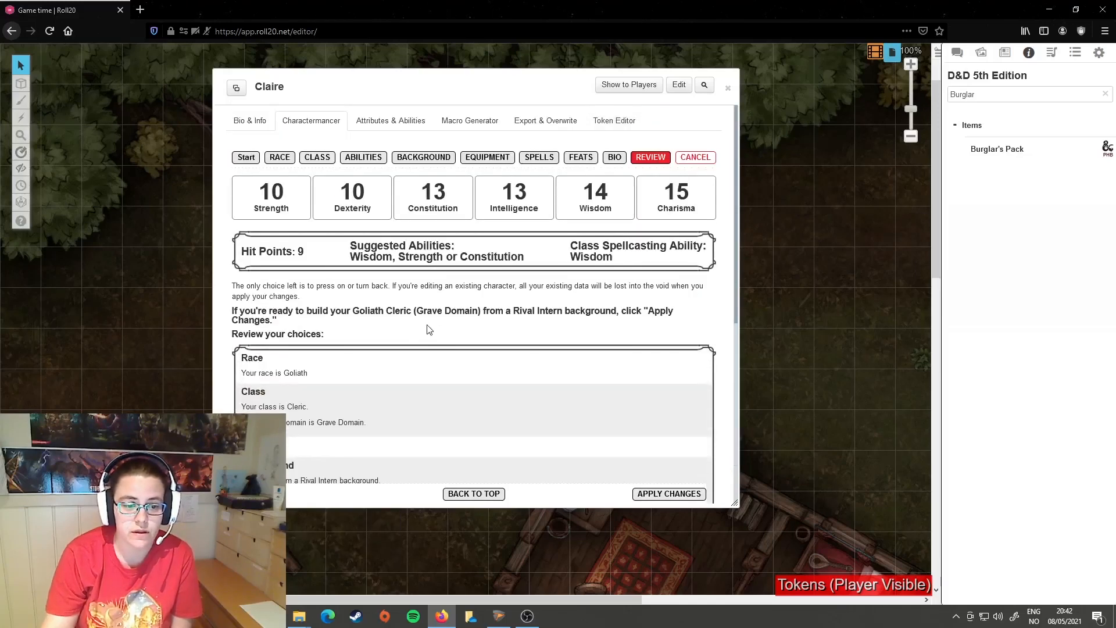
{"action": "scroll", "coordinate": [427, 327], "scroll_direction": "down", "scroll_amount": 3}
{"action": "left_click_drag", "start_coordinate": [419, 339], "coordinate": [525, 337]}
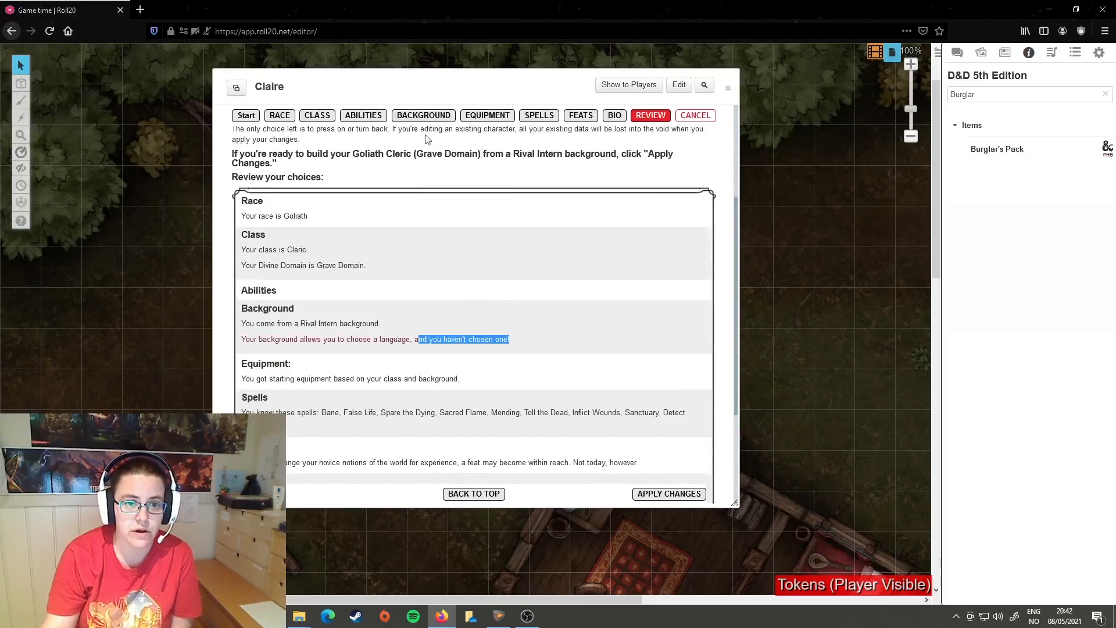
Step: Choose Goblin (PHB) as the language proficiency of the Rival Intern background
{"action": "left_click", "coordinate": [424, 115]}
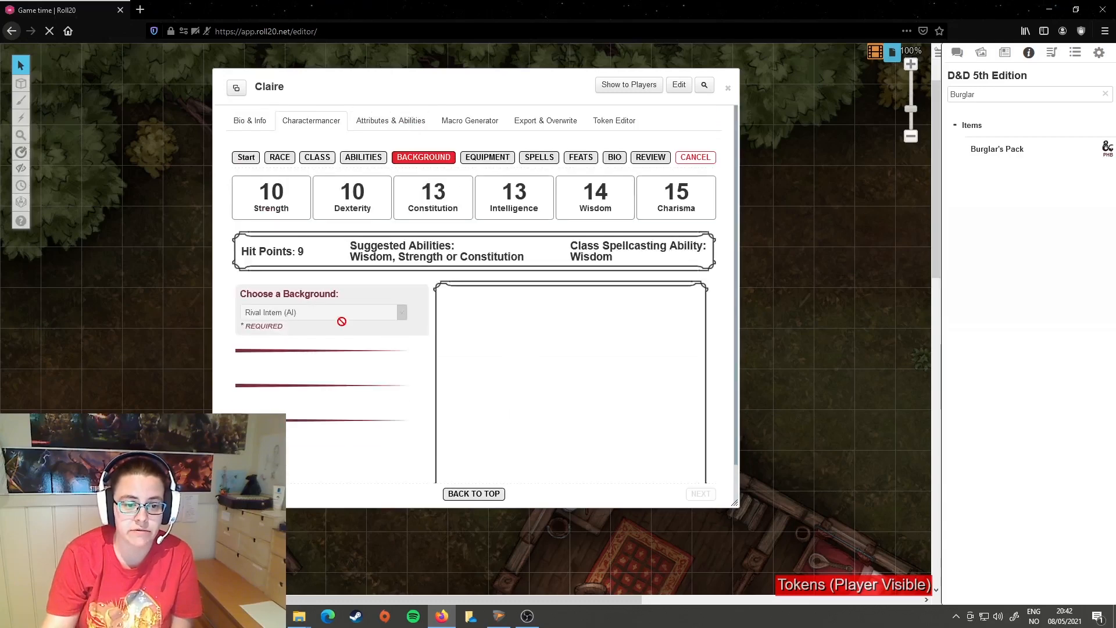
{"action": "scroll", "coordinate": [393, 337], "scroll_direction": "down", "scroll_amount": 3}
{"action": "left_click", "coordinate": [393, 336]}
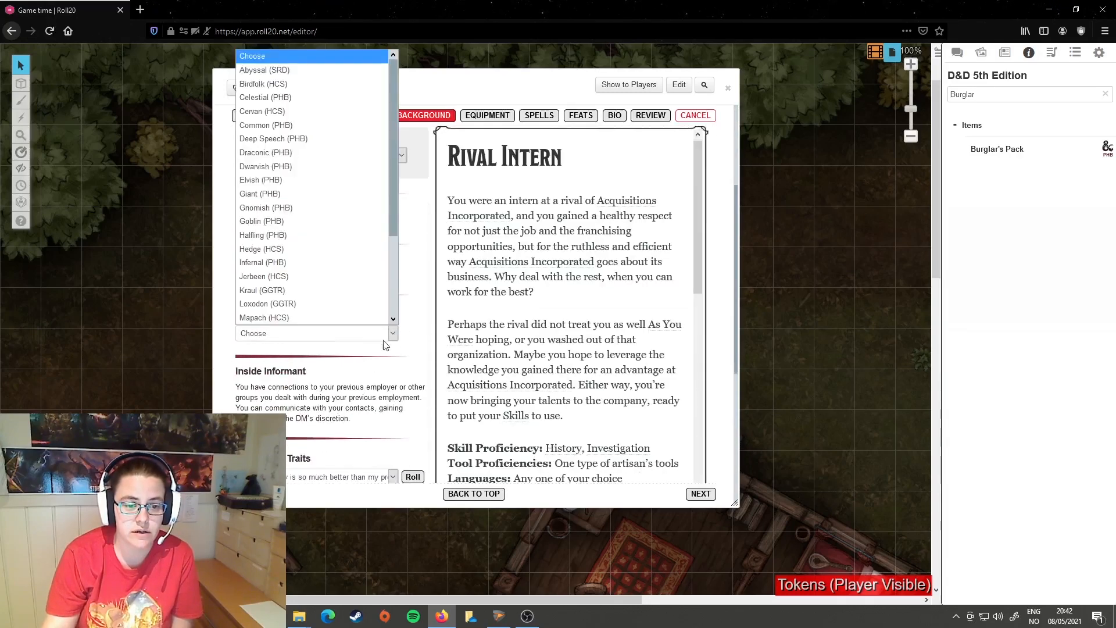
{"action": "left_click", "coordinate": [297, 225]}
{"action": "scroll", "coordinate": [366, 382], "scroll_direction": "down", "scroll_amount": 3}
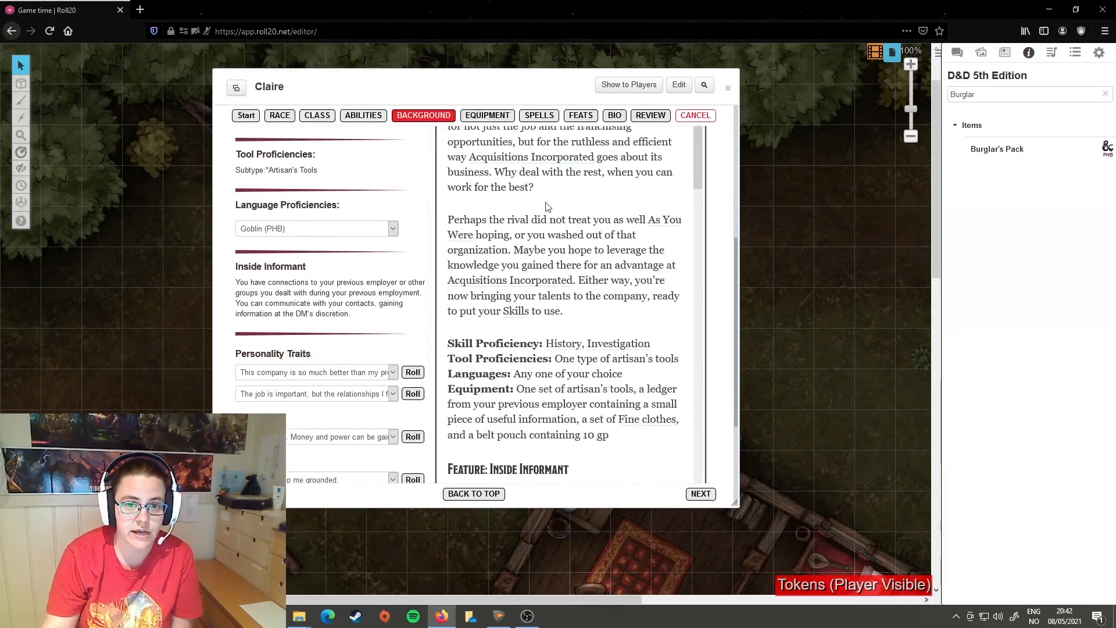
Step: Recheck every section of the Review stage and apply the changes to build the Goliath Cleric
{"action": "left_click", "coordinate": [650, 115]}
{"action": "scroll", "coordinate": [376, 328], "scroll_direction": "down", "scroll_amount": 5}
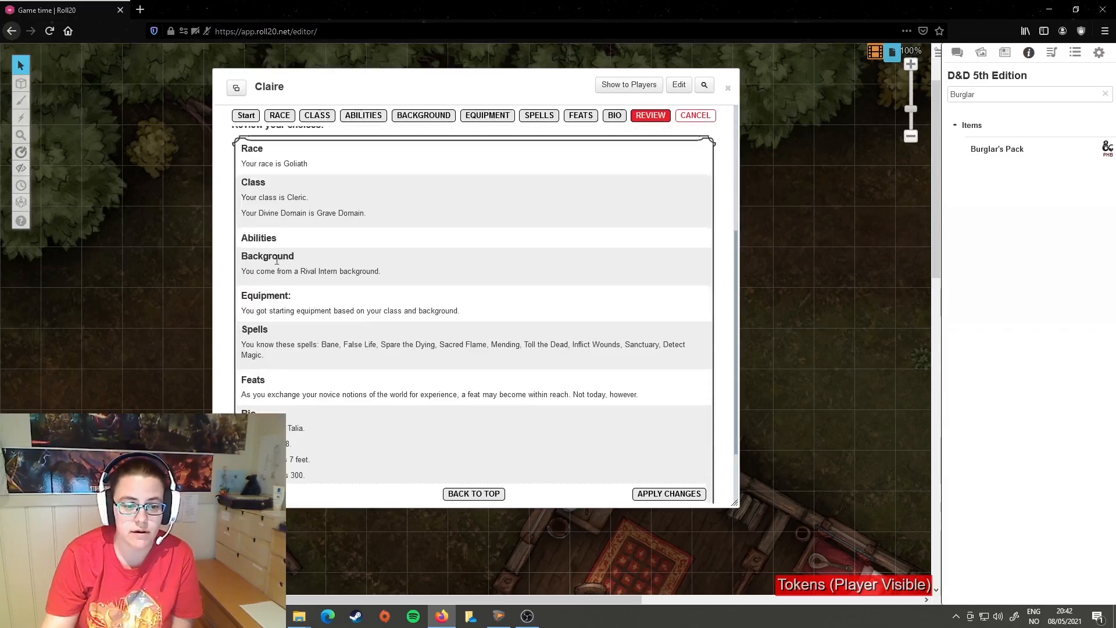
{"action": "scroll", "coordinate": [357, 221], "scroll_direction": "up", "scroll_amount": 2}
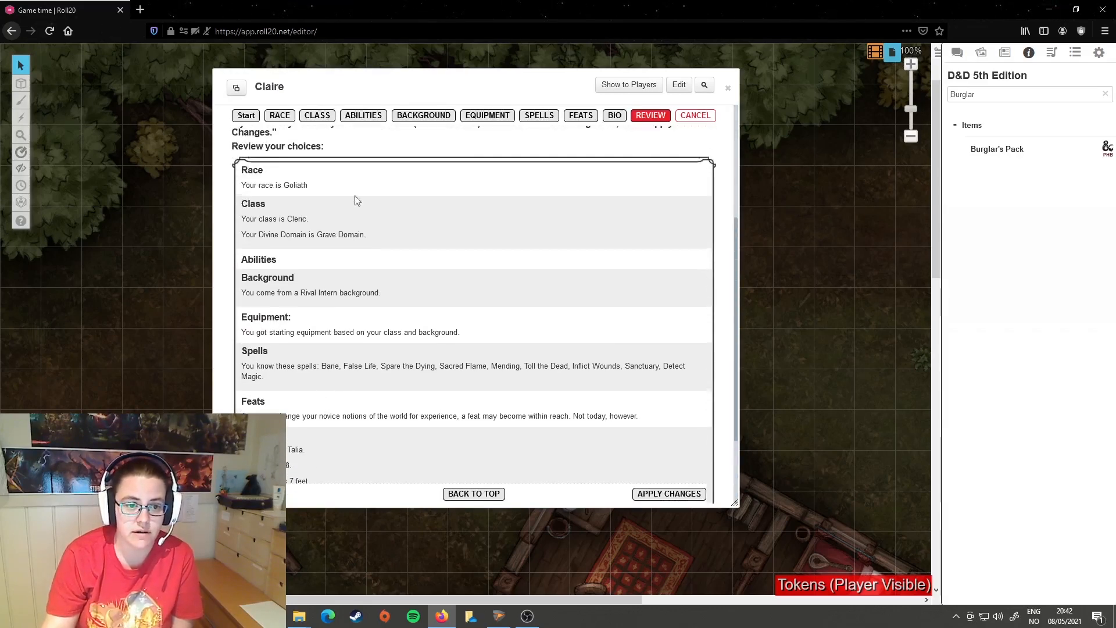
{"action": "scroll", "coordinate": [349, 325], "scroll_direction": "down", "scroll_amount": 3}
{"action": "scroll", "coordinate": [407, 355], "scroll_direction": "up", "scroll_amount": 5}
{"action": "scroll", "coordinate": [449, 338], "scroll_direction": "down", "scroll_amount": 2}
{"action": "scroll", "coordinate": [450, 346], "scroll_direction": "down", "scroll_amount": 2}
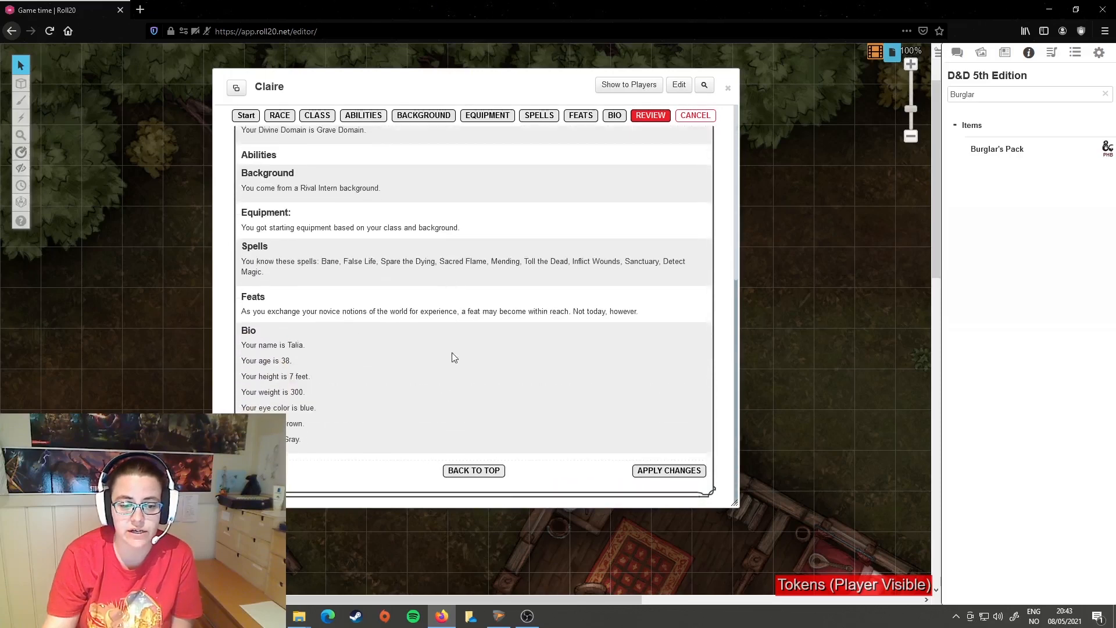
{"action": "left_click", "coordinate": [674, 478]}
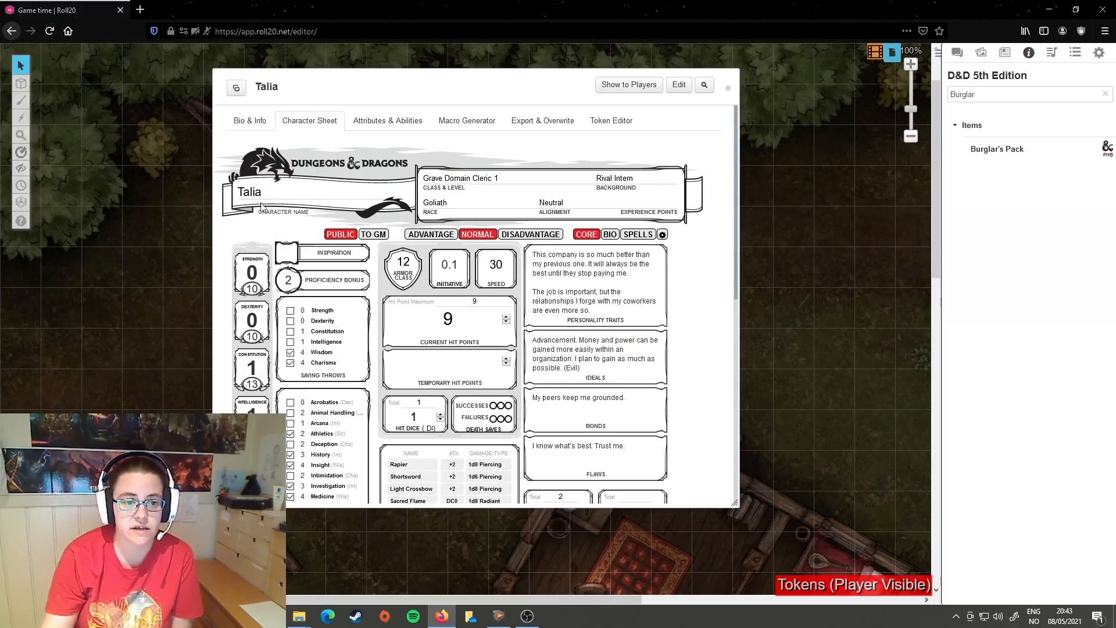
Step: Look through the finished character sheet and roll a Rapier attack followed by its damage
{"action": "scroll", "coordinate": [627, 386], "scroll_direction": "down", "scroll_amount": 6}
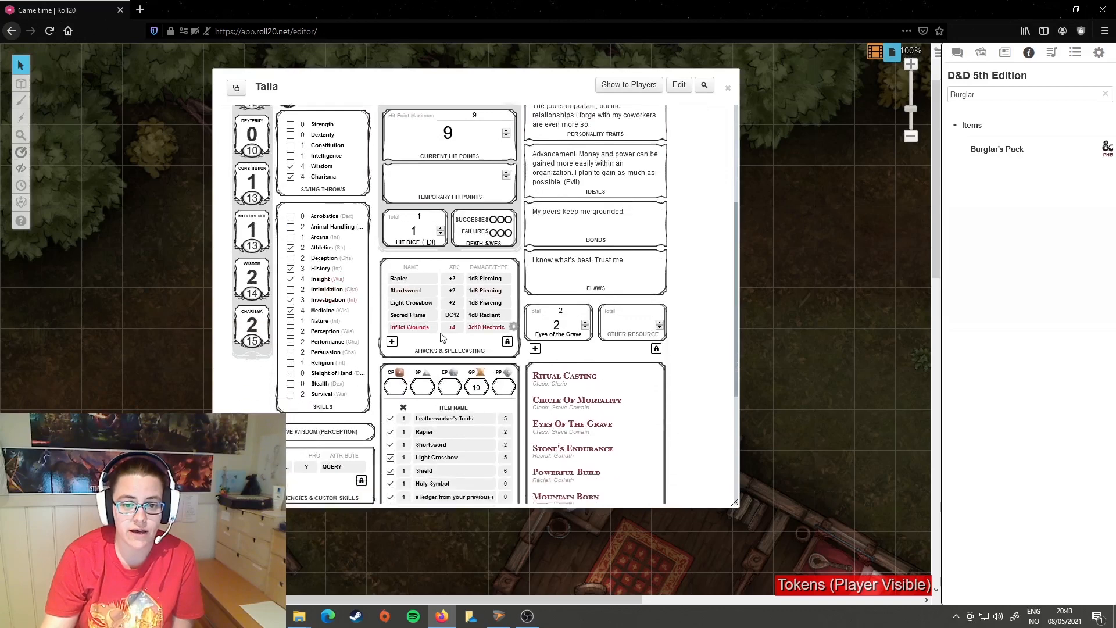
{"action": "scroll", "coordinate": [611, 382], "scroll_direction": "up", "scroll_amount": 5}
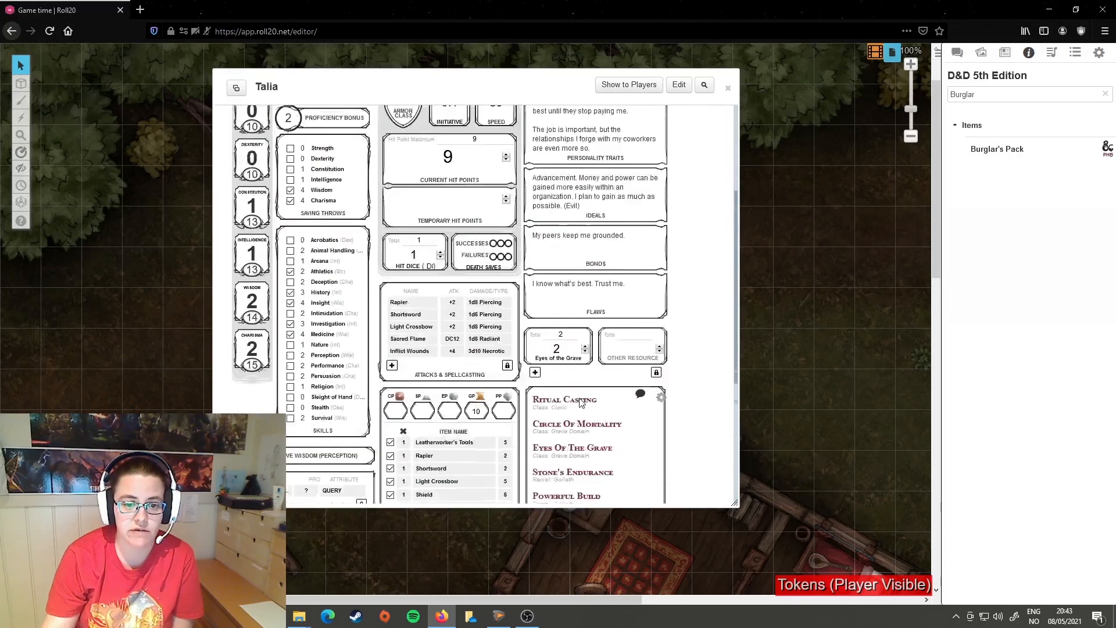
{"action": "scroll", "coordinate": [599, 333], "scroll_direction": "up", "scroll_amount": 2}
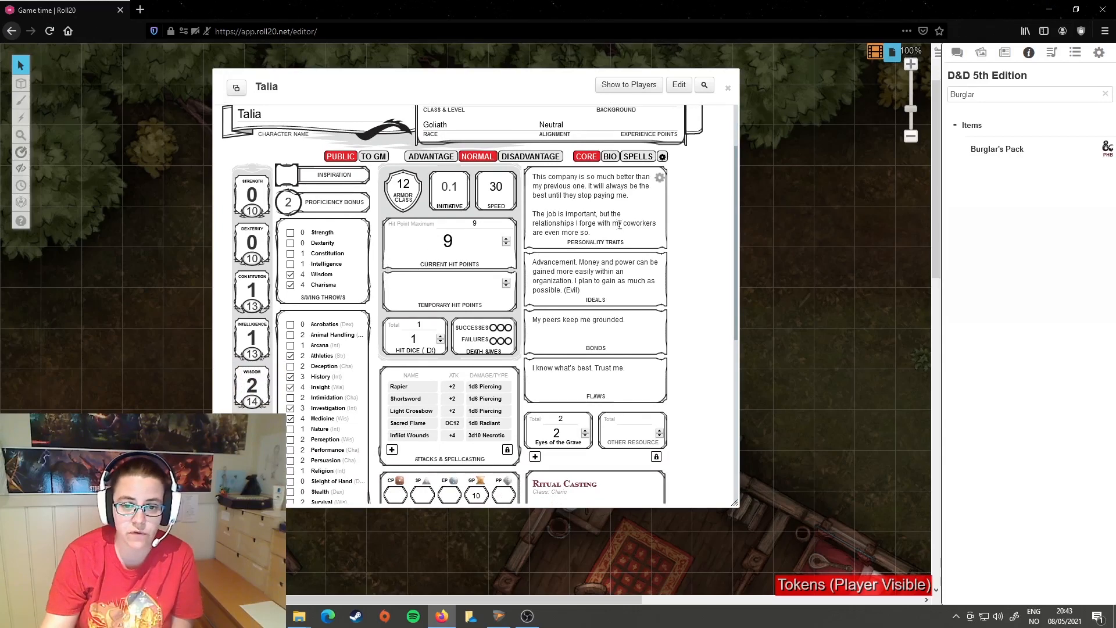
{"action": "scroll", "coordinate": [453, 205], "scroll_direction": "down", "scroll_amount": 5}
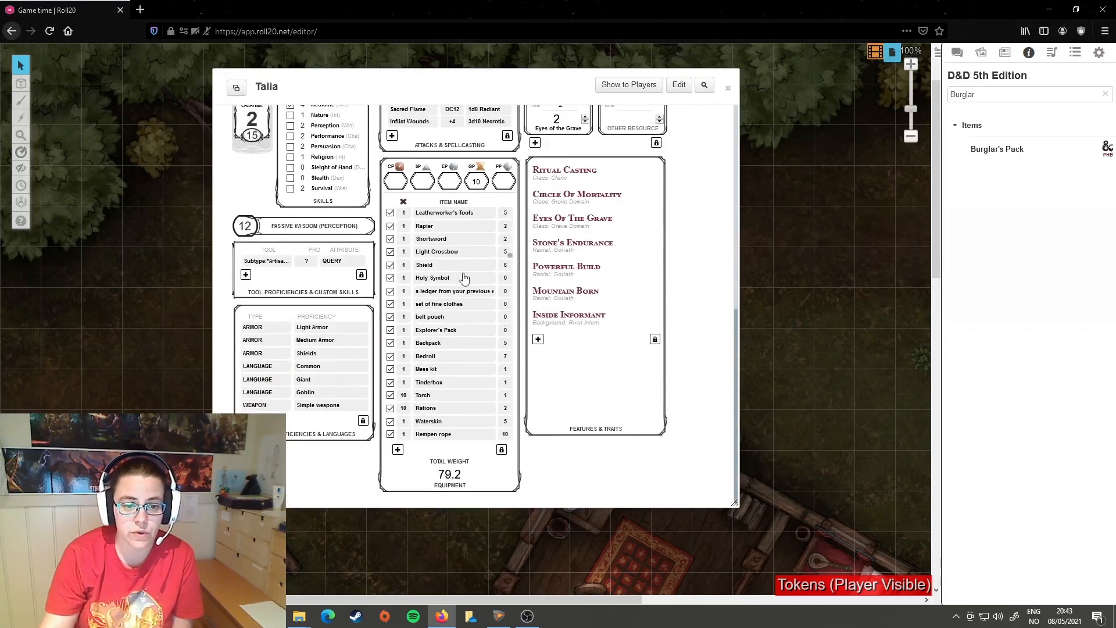
{"action": "scroll", "coordinate": [489, 341], "scroll_direction": "up", "scroll_amount": 2}
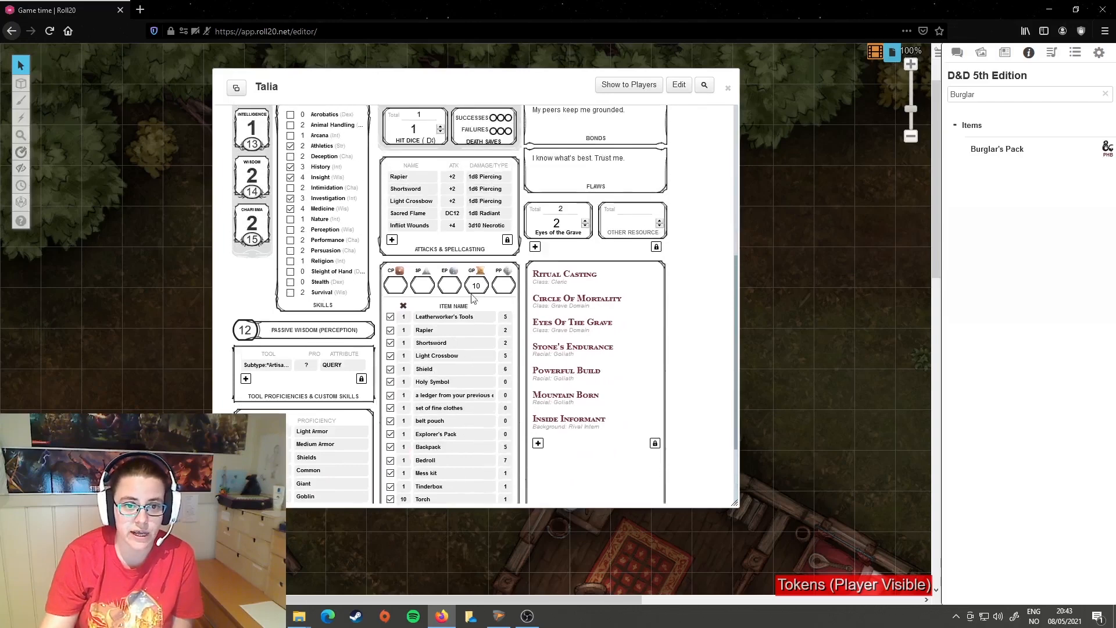
{"action": "left_click", "coordinate": [401, 178]}
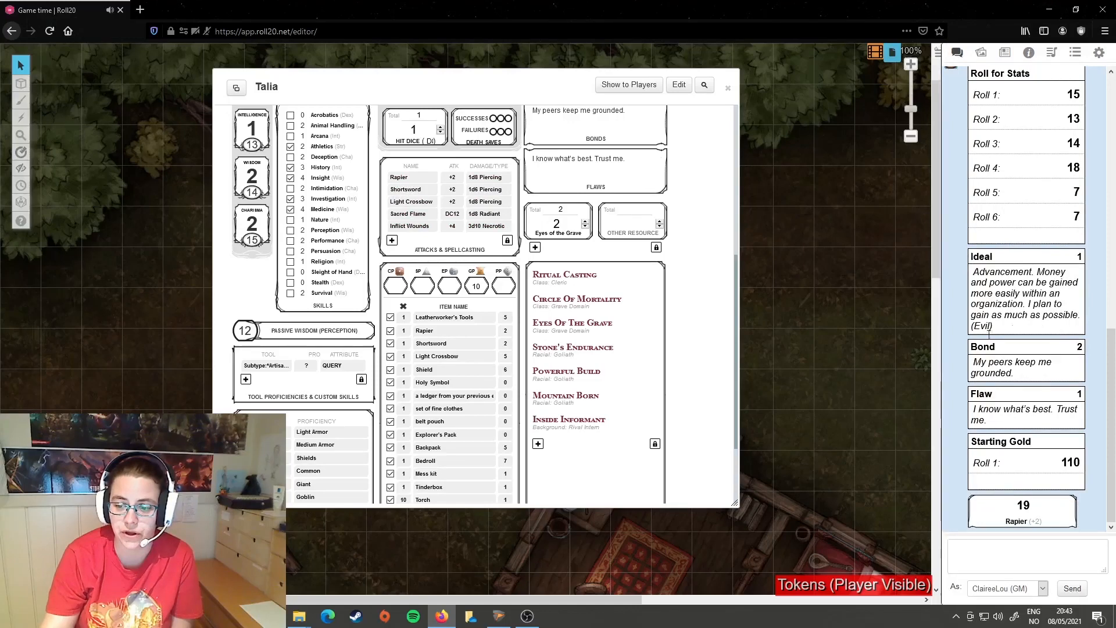
{"action": "left_click", "coordinate": [1016, 521]}
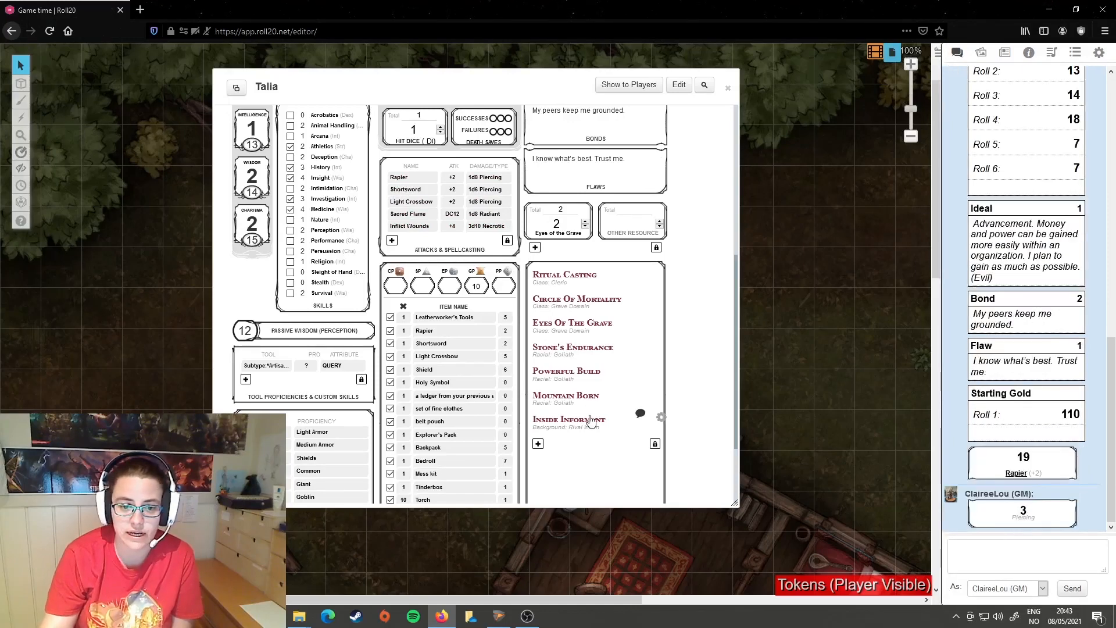
{"action": "scroll", "coordinate": [419, 314], "scroll_direction": "down", "scroll_amount": 3}
{"action": "scroll", "coordinate": [367, 394], "scroll_direction": "up", "scroll_amount": 10}
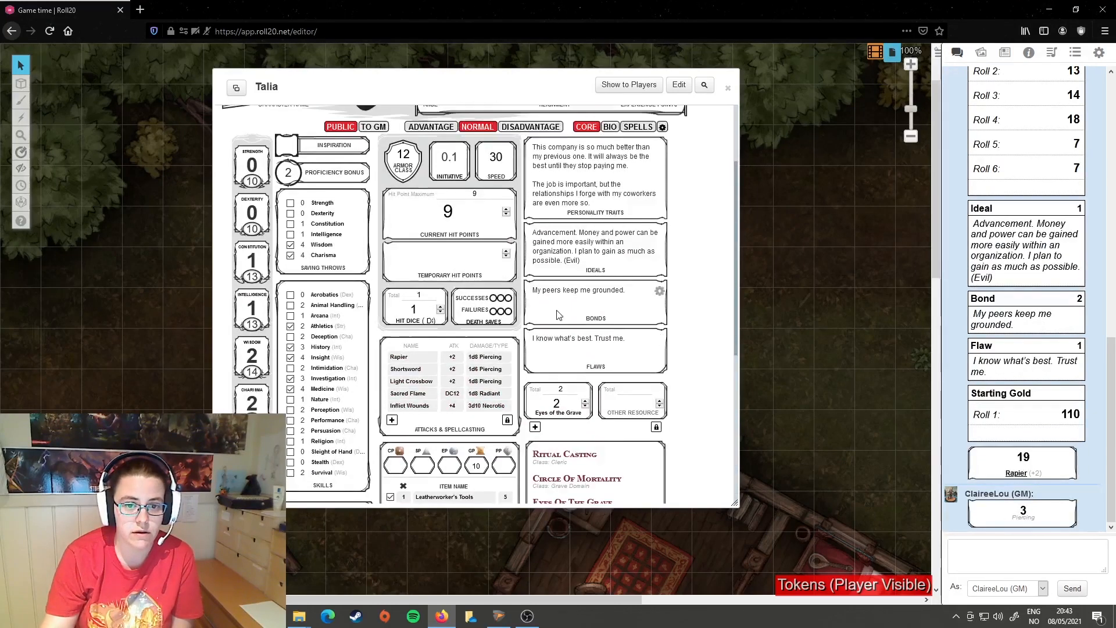